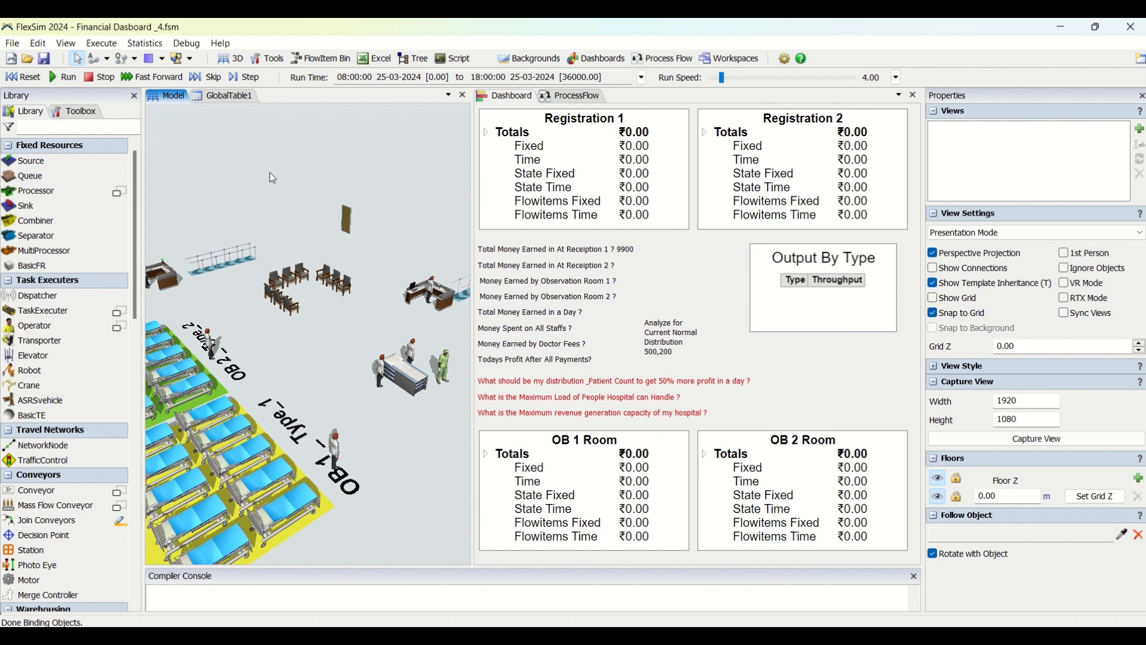
# Step: Run the simulation at a speed of about 60.69 and slightly widen the model view beside the dashboard
pyautogui.click(69, 83)
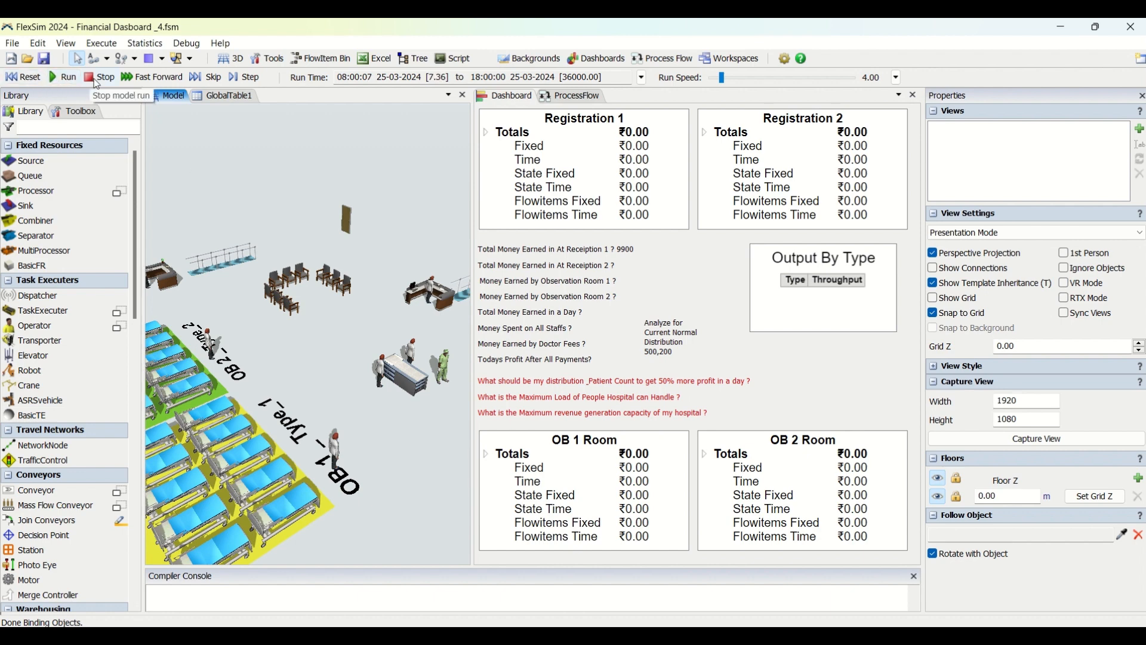
pyautogui.moveTo(723, 78); pyautogui.dragTo(732, 81)
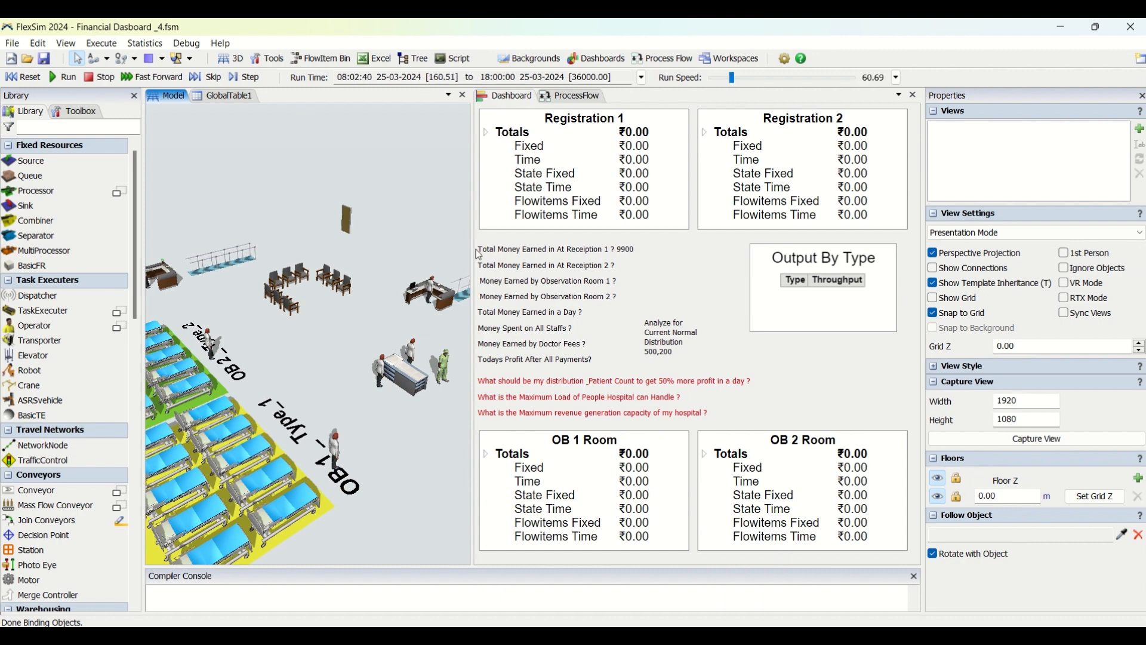
pyautogui.moveTo(471, 248); pyautogui.dragTo(416, 247)
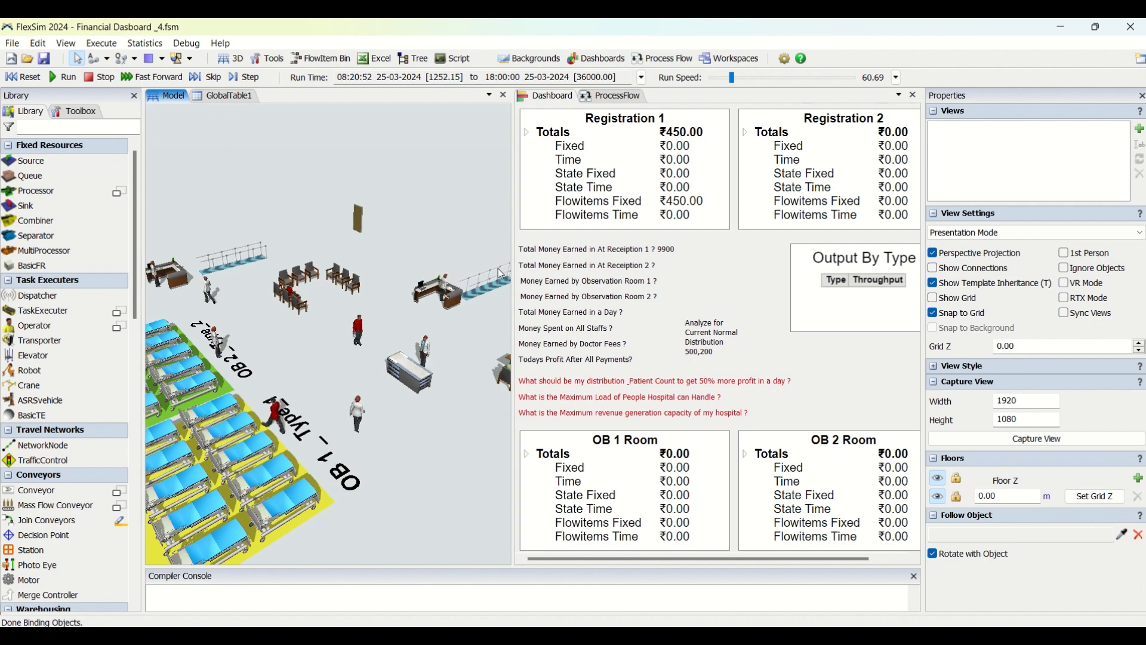
pyautogui.moveTo(513, 271); pyautogui.dragTo(486, 270)
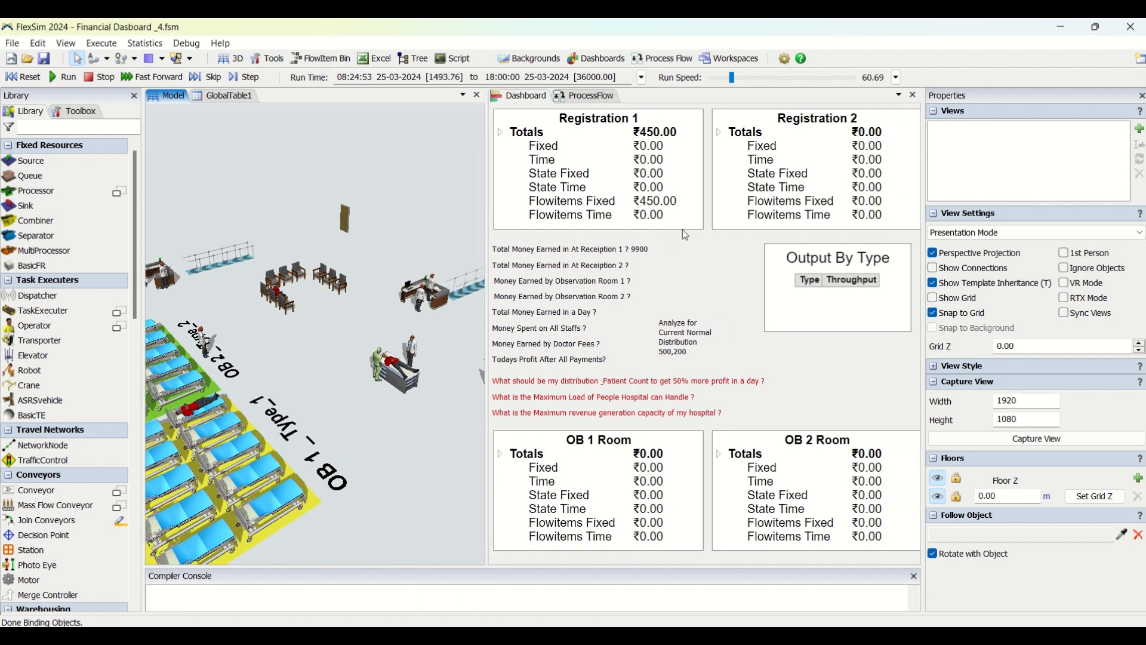
# Step: Examine the running hospital model around the reception desks, waiting chairs, doctor's treatment table and the two observation room bed areas
pyautogui.click(714, 287)
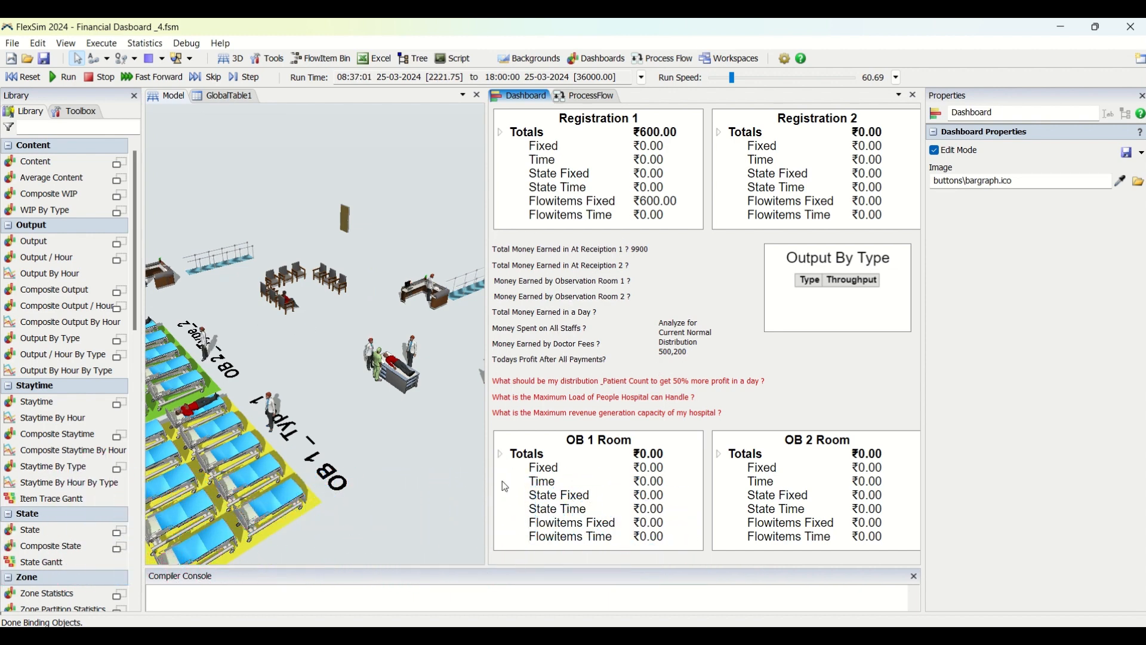
pyautogui.click(430, 473)
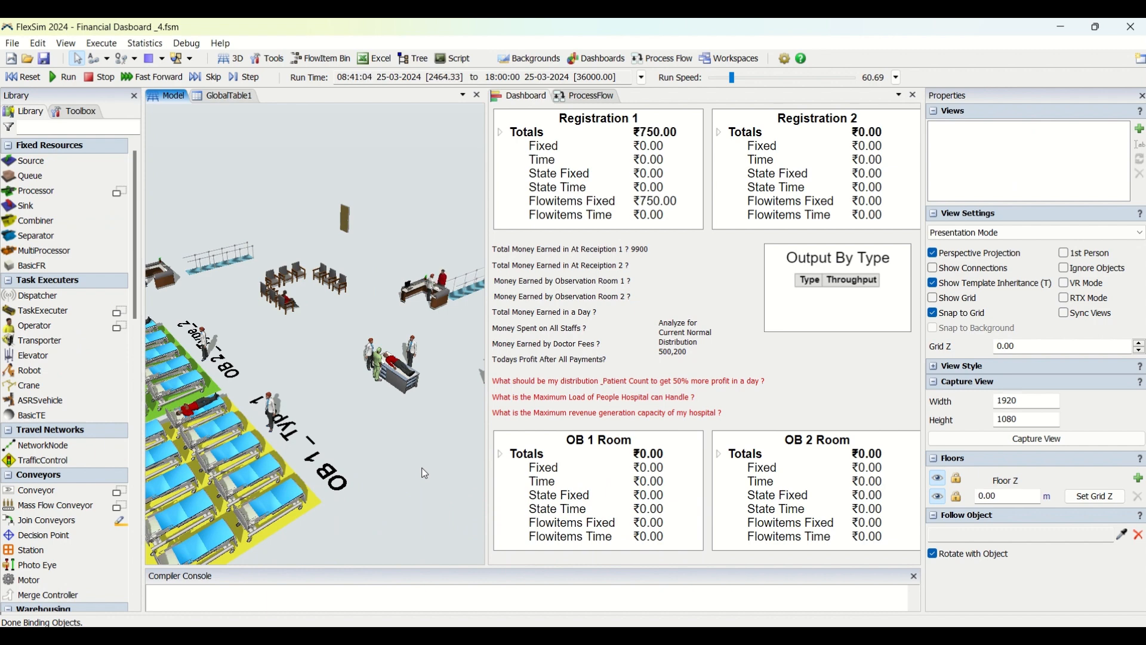
pyautogui.moveTo(414, 243); pyautogui.dragTo(387, 236)
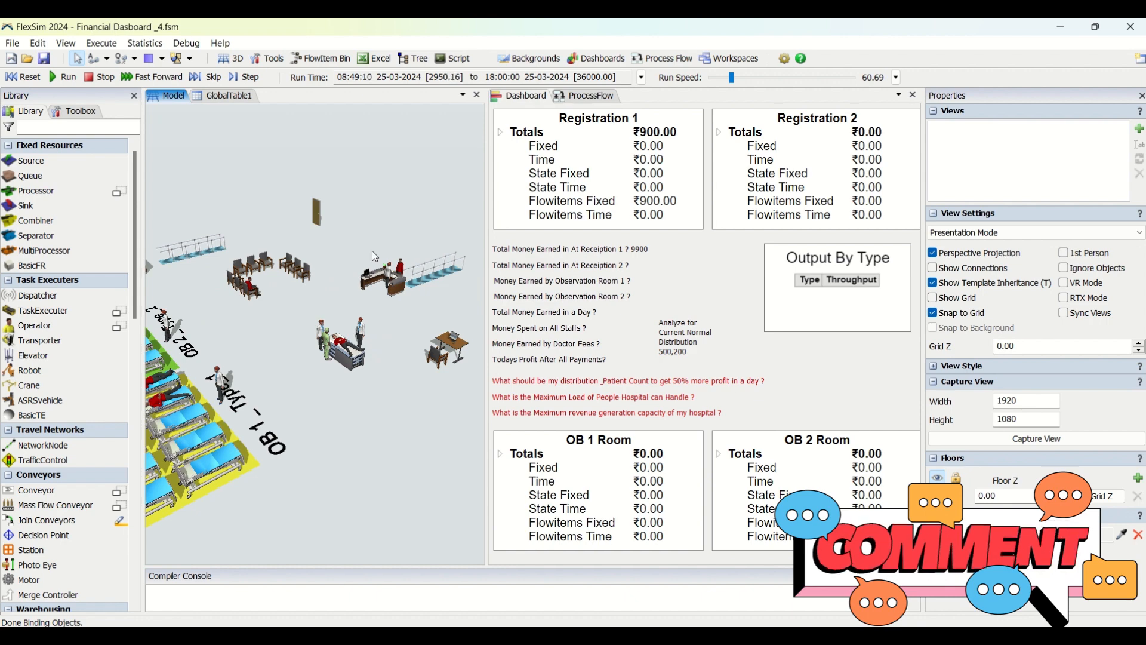
pyautogui.moveTo(371, 202); pyautogui.dragTo(397, 209)
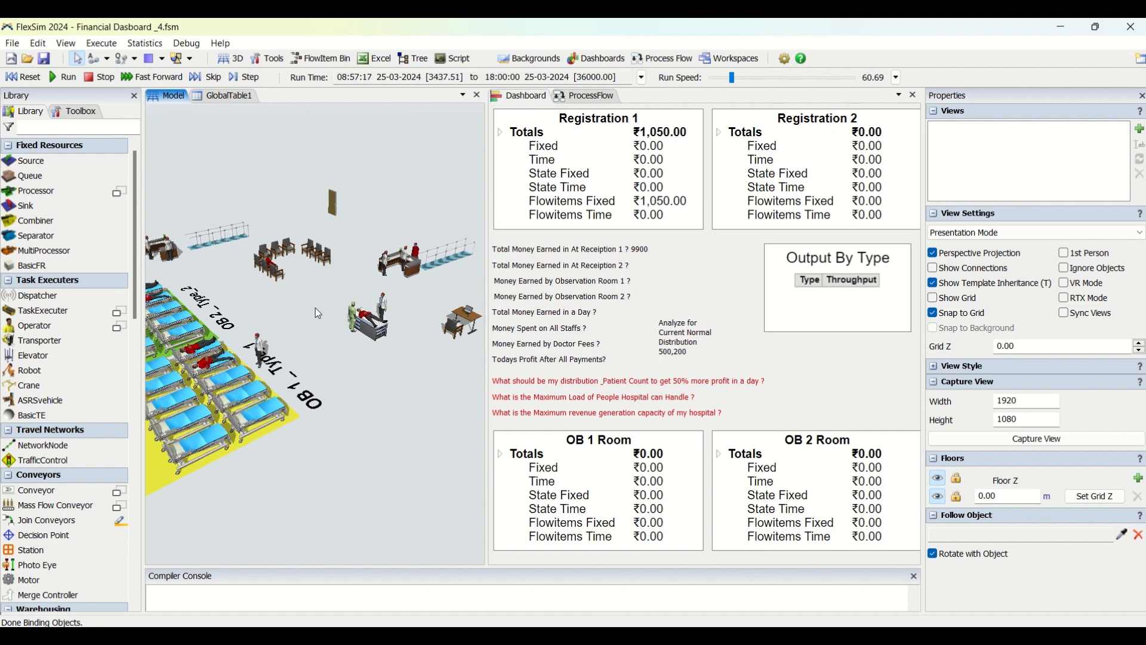
pyautogui.moveTo(316, 307); pyautogui.dragTo(379, 328)
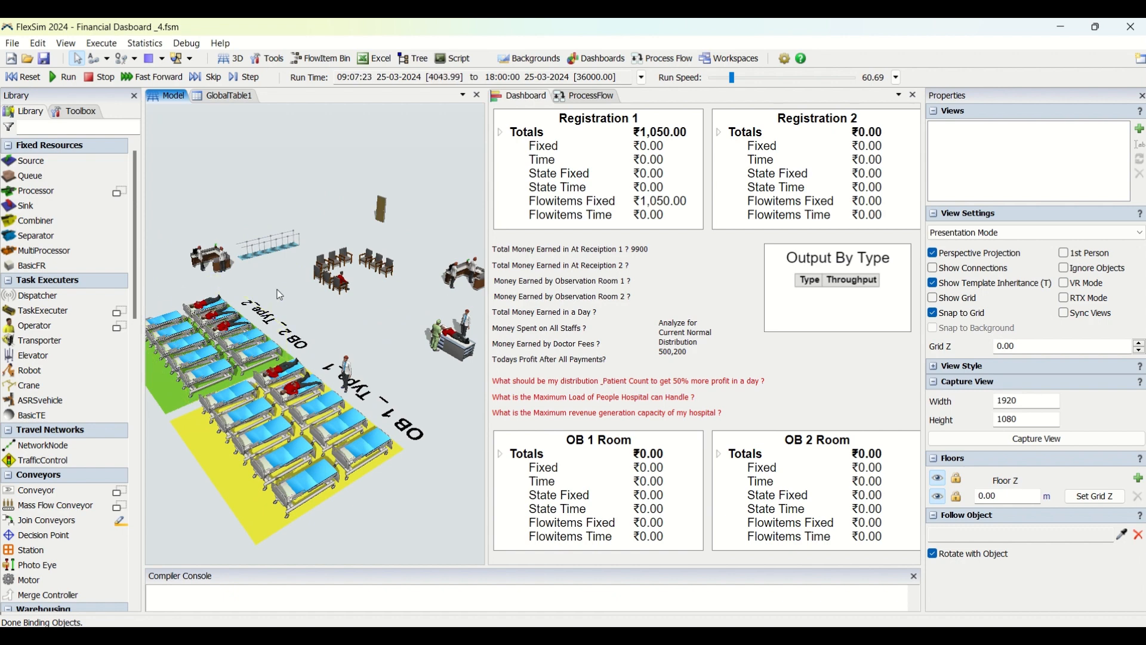
pyautogui.scroll(1, 278, 294)
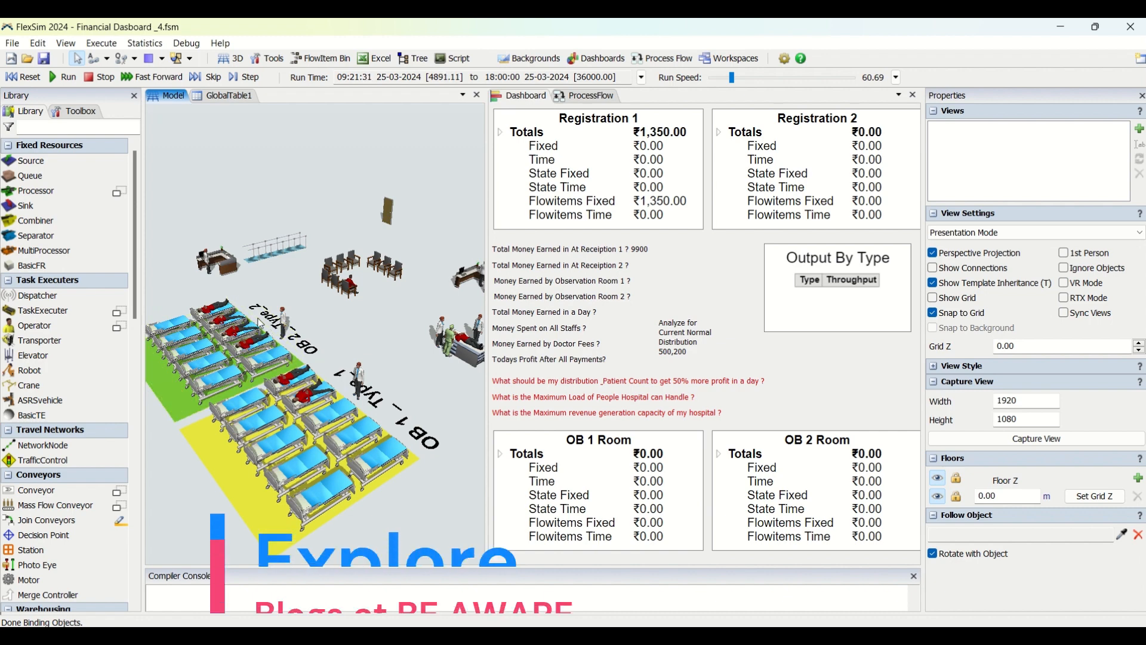
pyautogui.moveTo(366, 323); pyautogui.dragTo(302, 324)
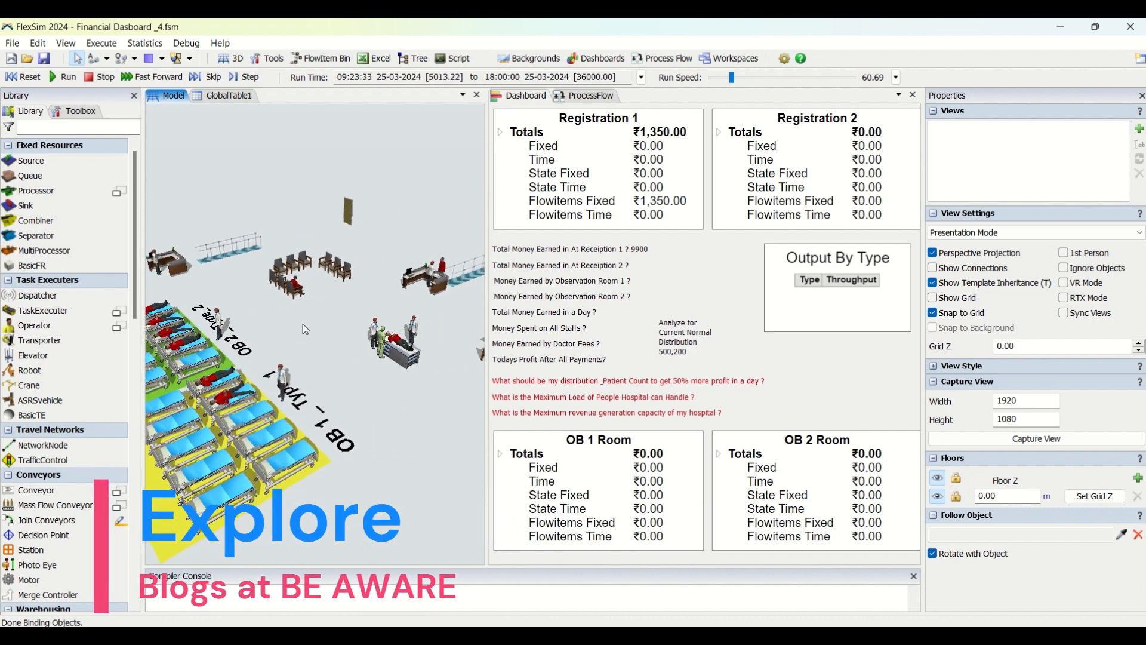
pyautogui.scroll(-2, 338, 331)
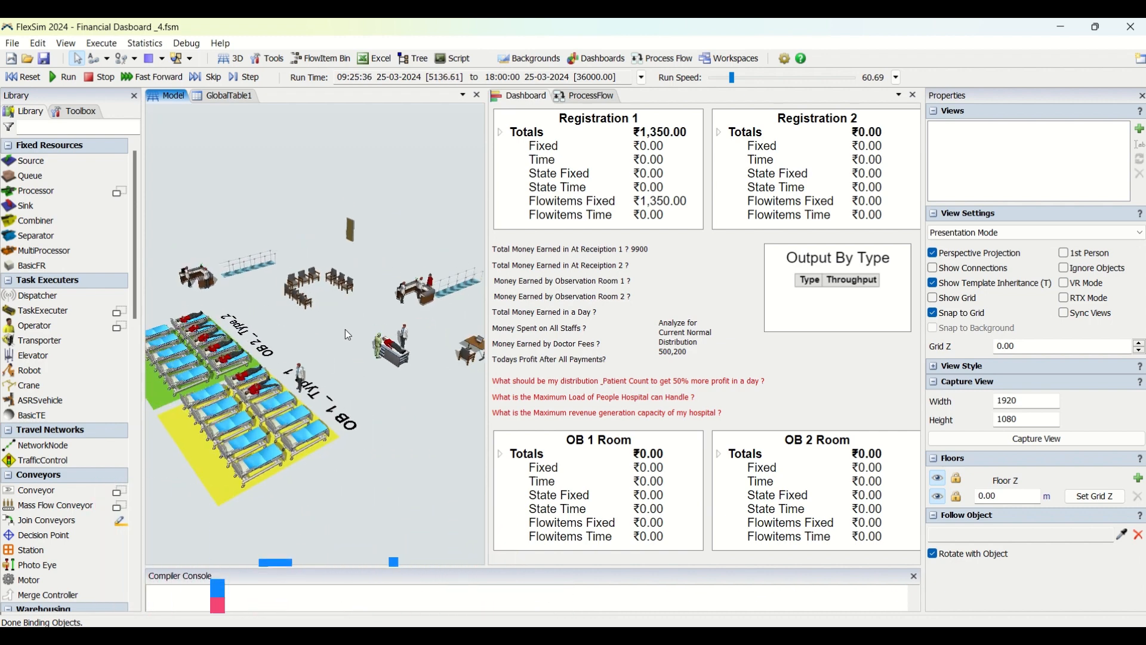
pyautogui.scroll(3, 349, 338)
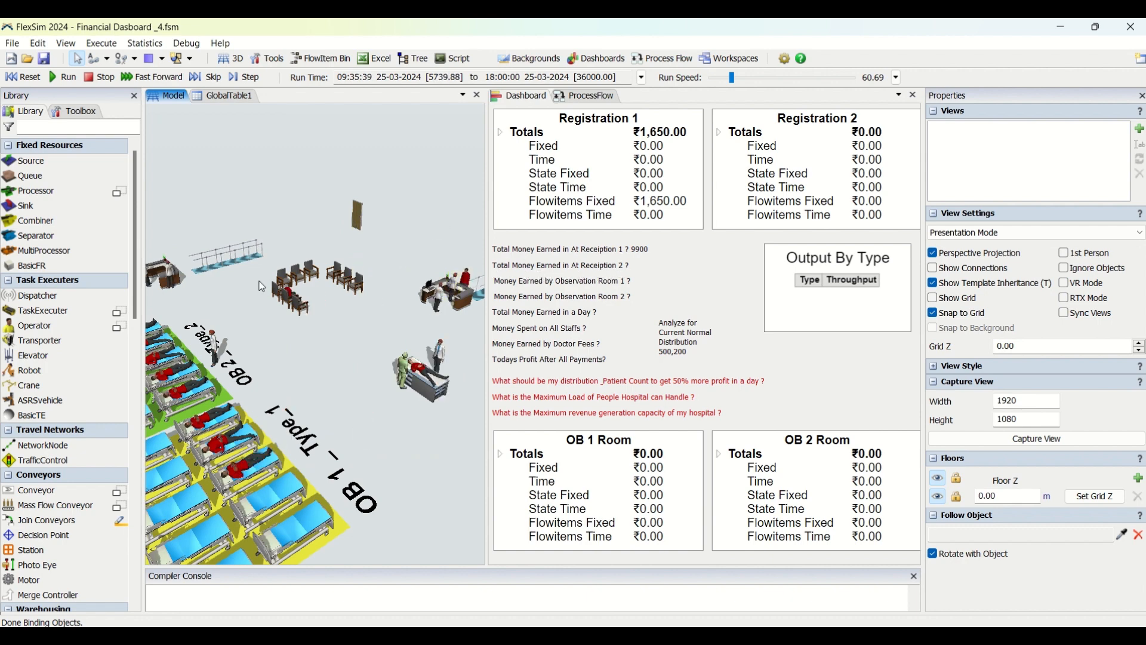
pyautogui.moveTo(268, 332); pyautogui.dragTo(300, 332)
pyautogui.scroll(-2, 299, 332)
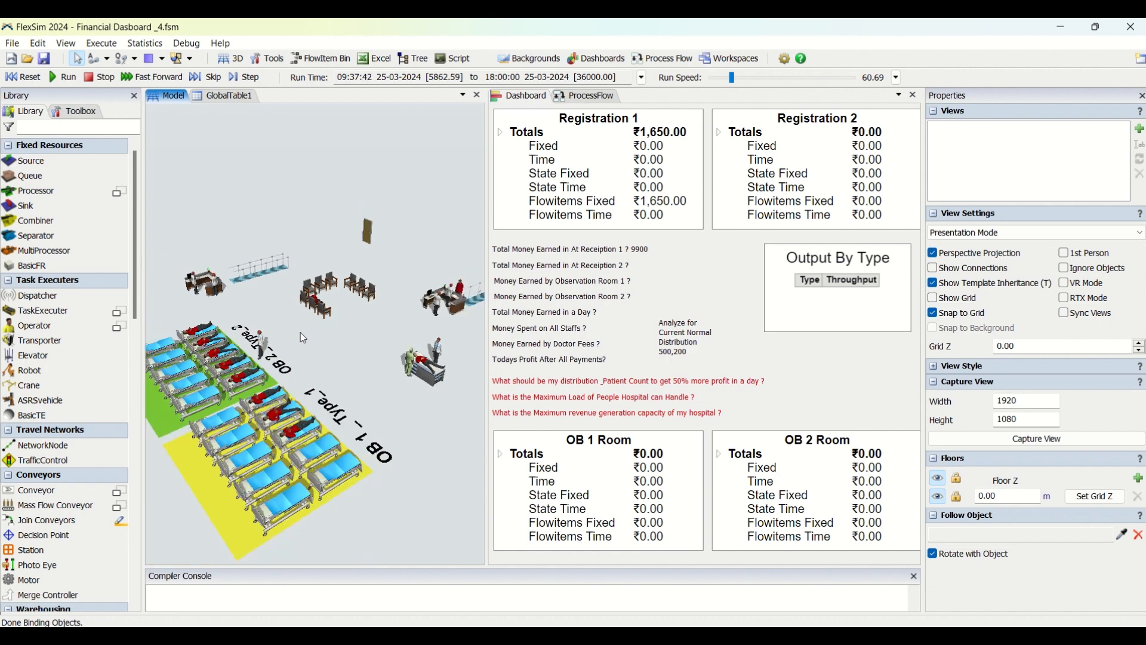
pyautogui.moveTo(357, 361); pyautogui.dragTo(317, 372)
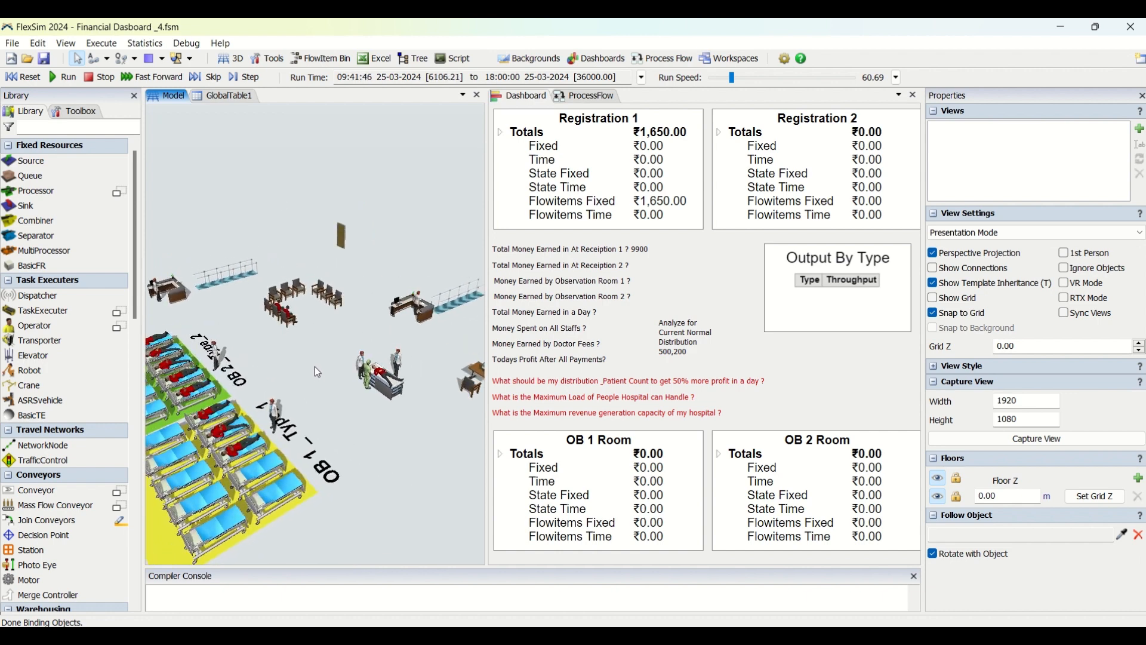
# Step: Open GlobalTable1 with all its columns in view and examine the Creation column and the values across Row 1
pyautogui.click(239, 96)
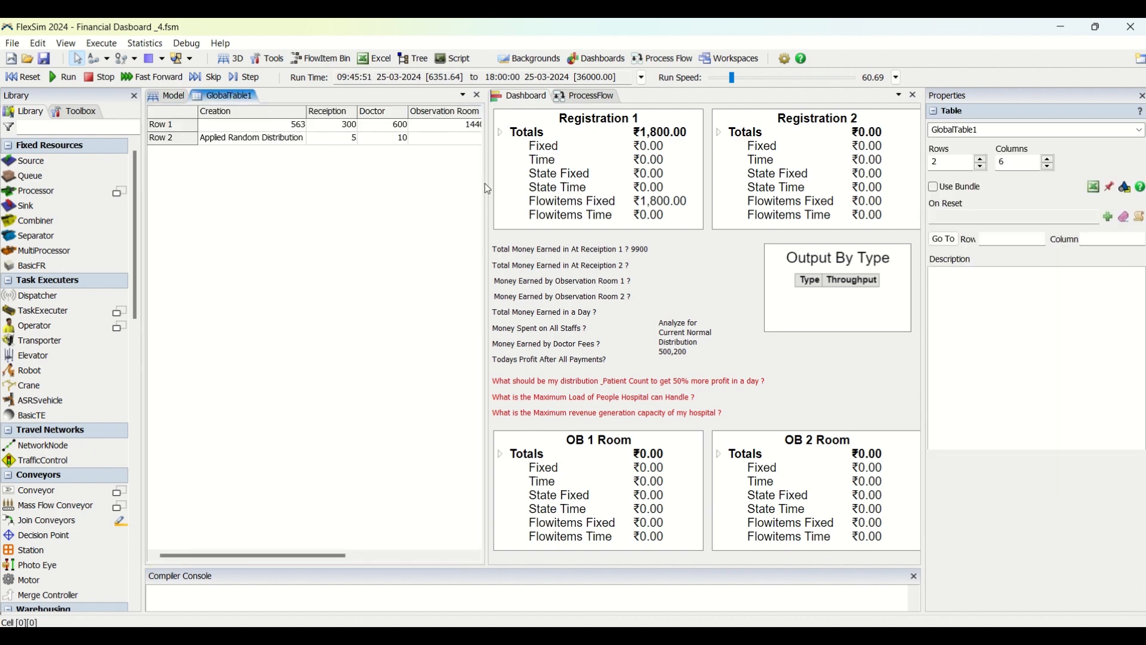
pyautogui.moveTo(487, 188); pyautogui.dragTo(651, 205)
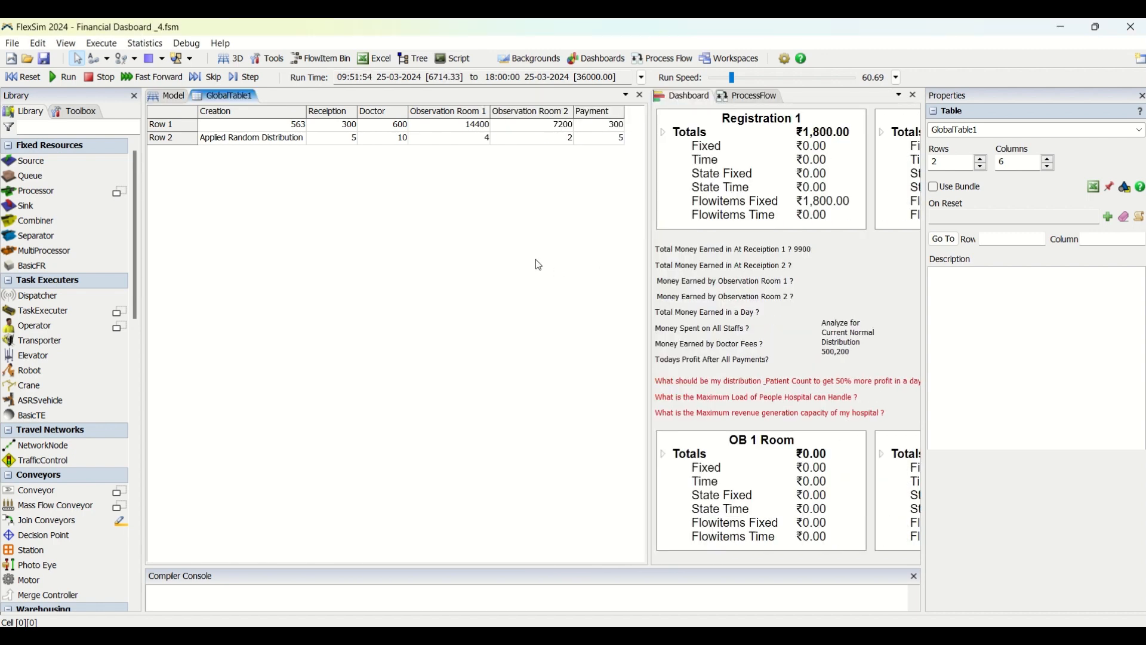
pyautogui.click(258, 125)
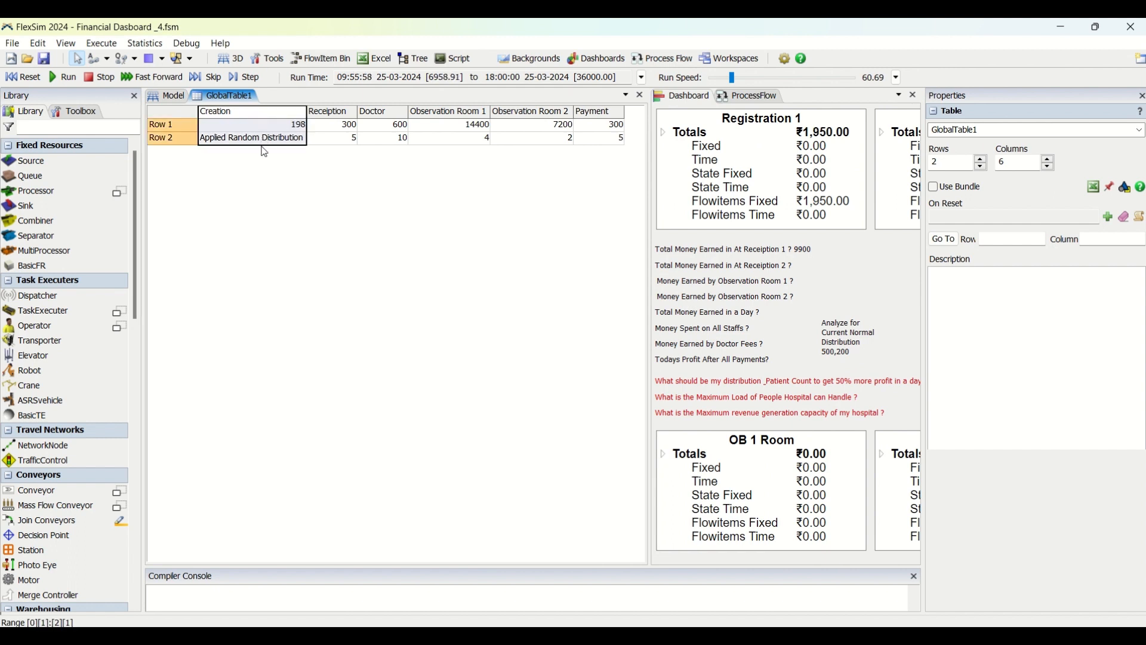
pyautogui.click(262, 152)
pyautogui.click(263, 127)
pyautogui.click(266, 139)
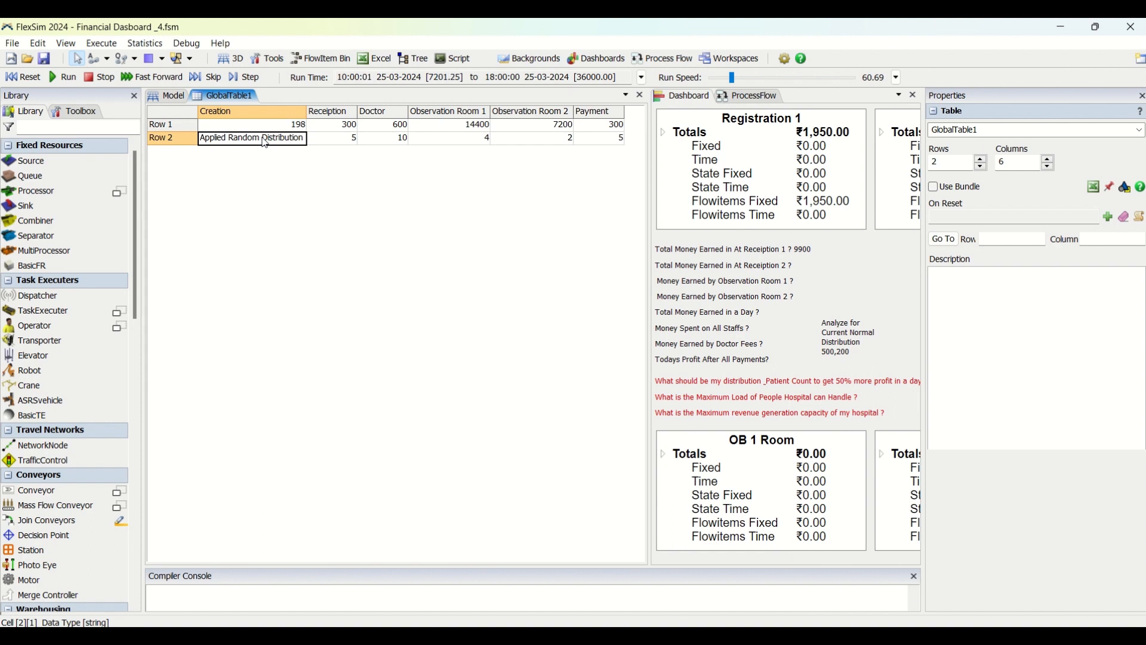
pyautogui.click(266, 126)
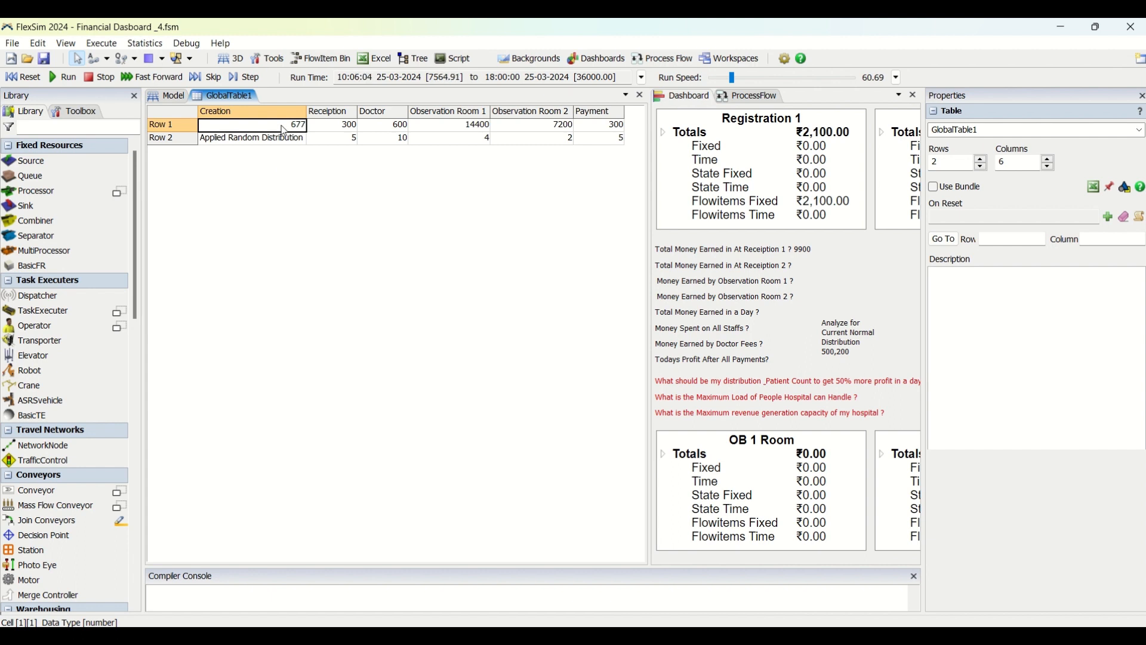
pyautogui.moveTo(283, 129); pyautogui.dragTo(613, 128)
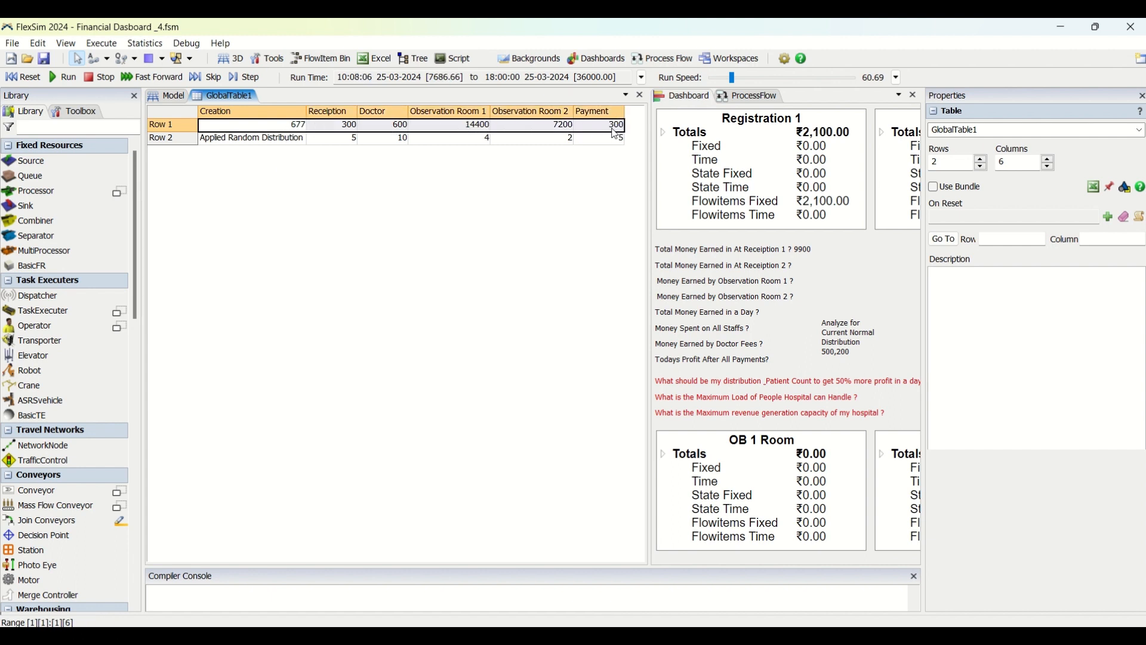
pyautogui.click(387, 177)
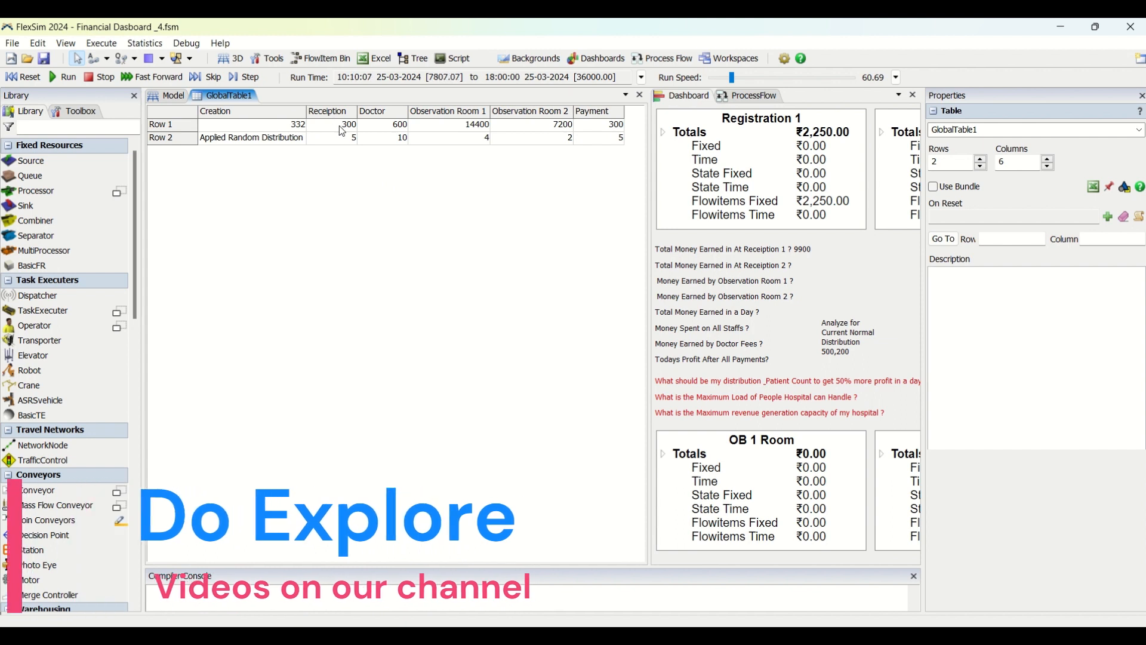
# Step: Examine the Reception and Doctor entries in GlobalTable1
pyautogui.click(341, 125)
pyautogui.click(348, 141)
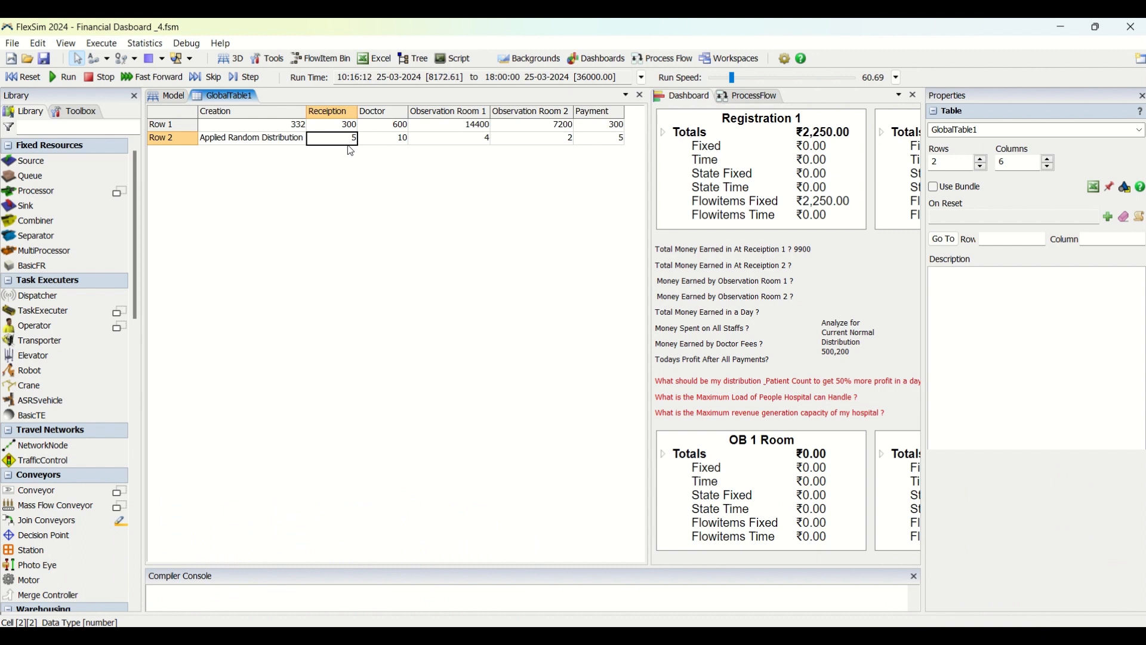
pyautogui.click(394, 144)
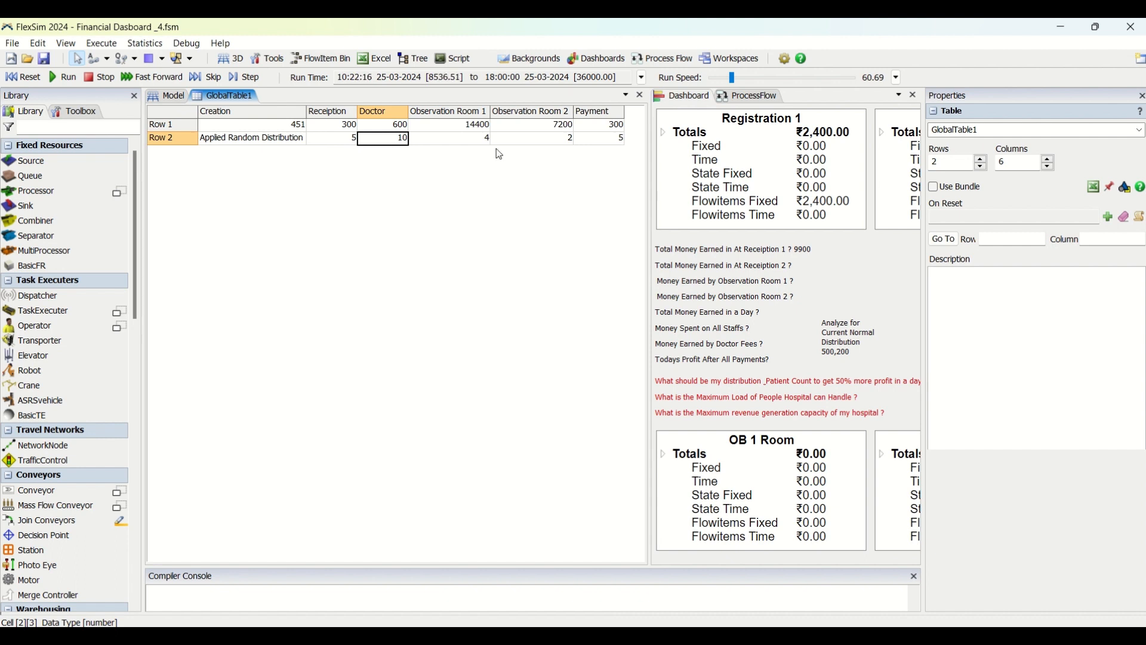
# Step: Compare the Row 1 and Row 2 entries of the Observation Room 1 and Observation Room 2 columns in GlobalTable1
pyautogui.click(466, 146)
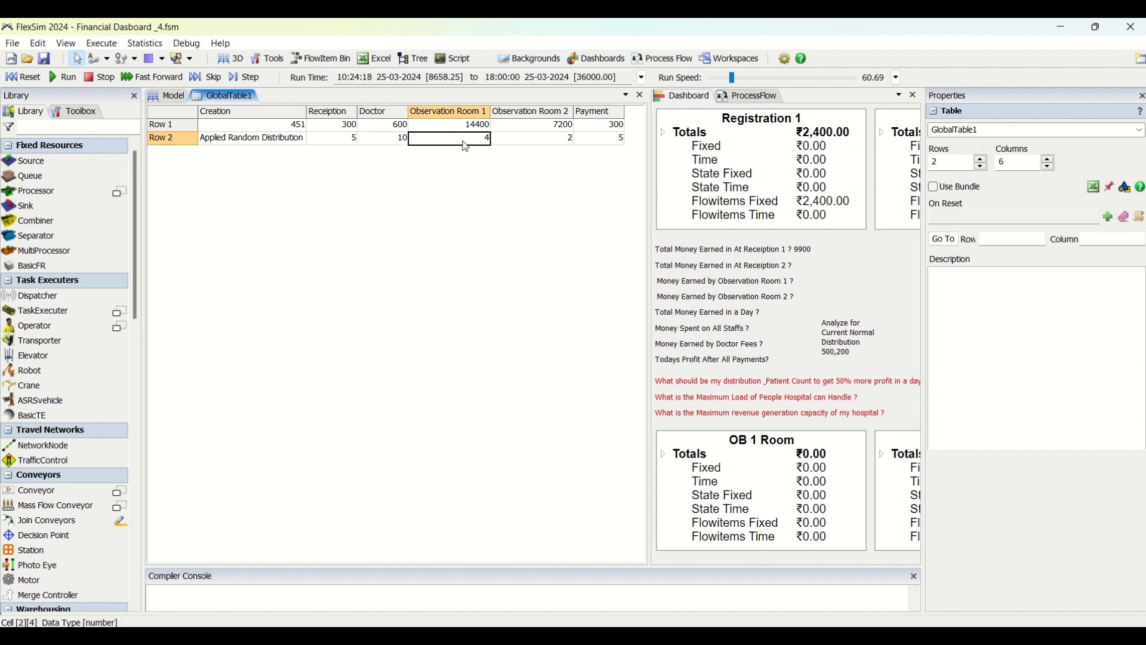
pyautogui.click(541, 128)
pyautogui.click(538, 143)
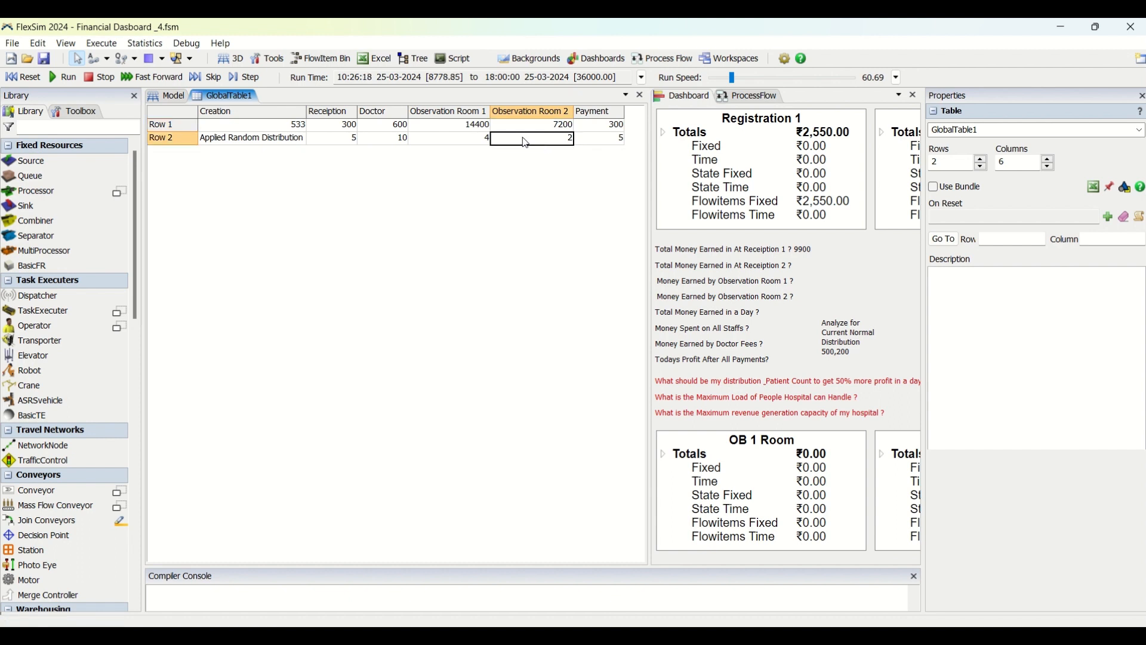
pyautogui.click(459, 142)
pyautogui.click(526, 141)
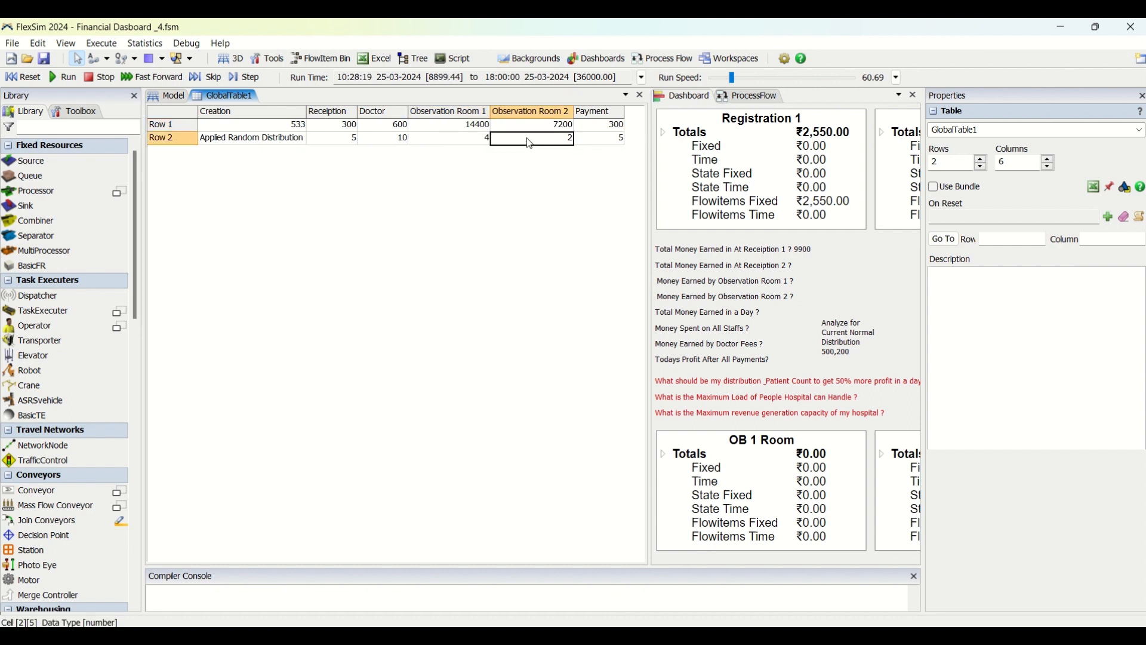
pyautogui.click(450, 113)
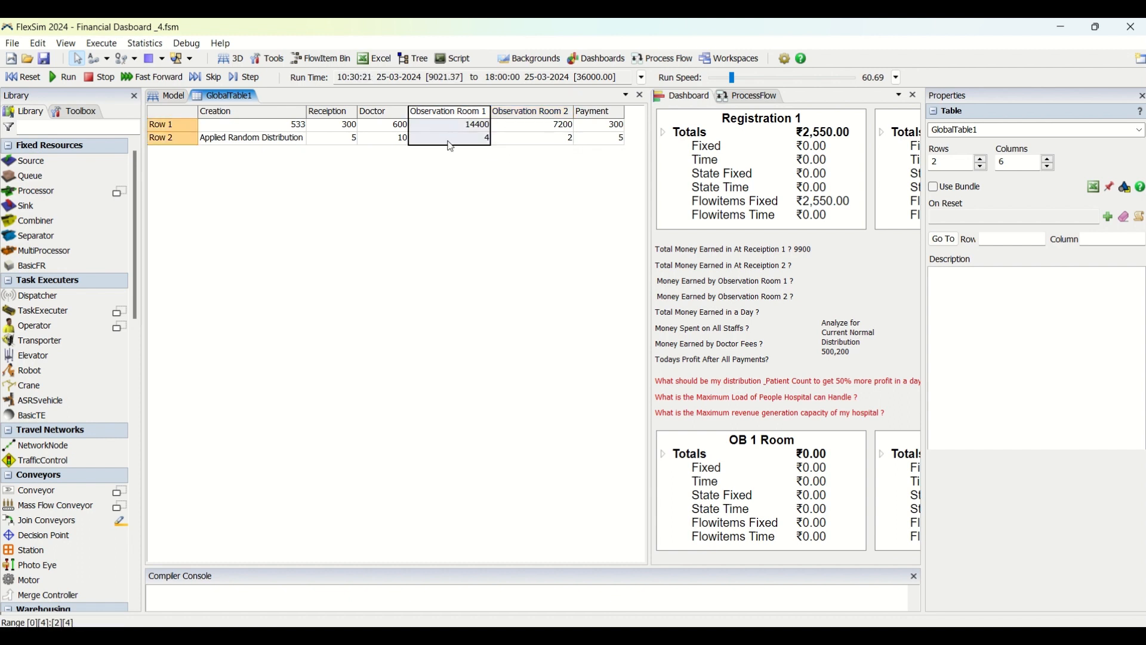
pyautogui.click(524, 113)
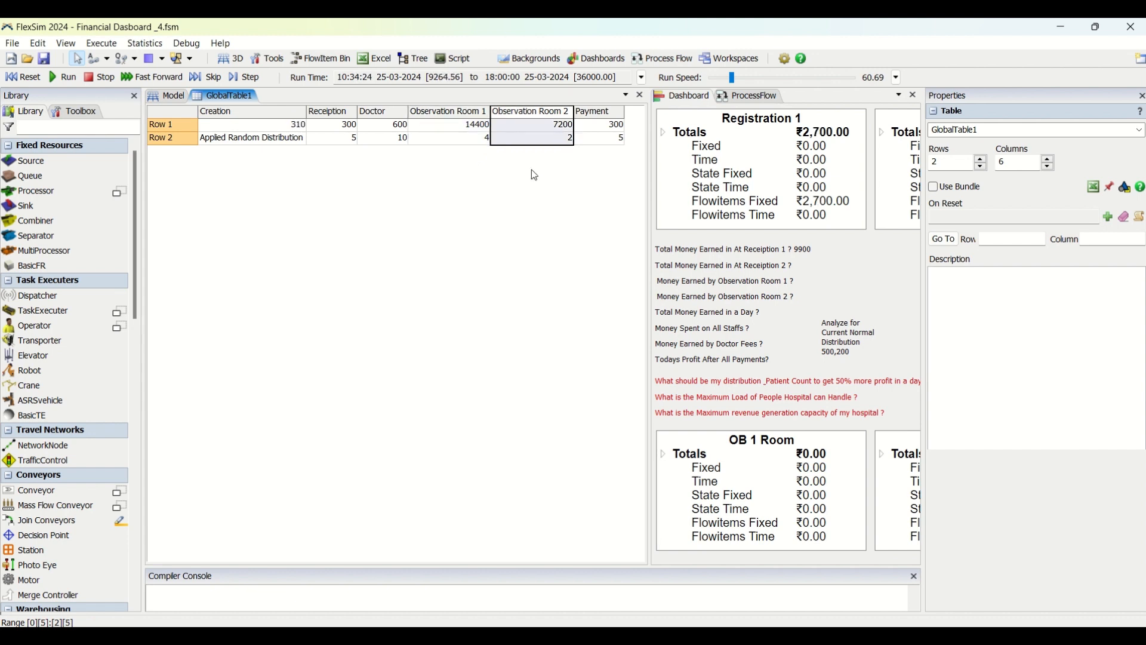
pyautogui.click(486, 144)
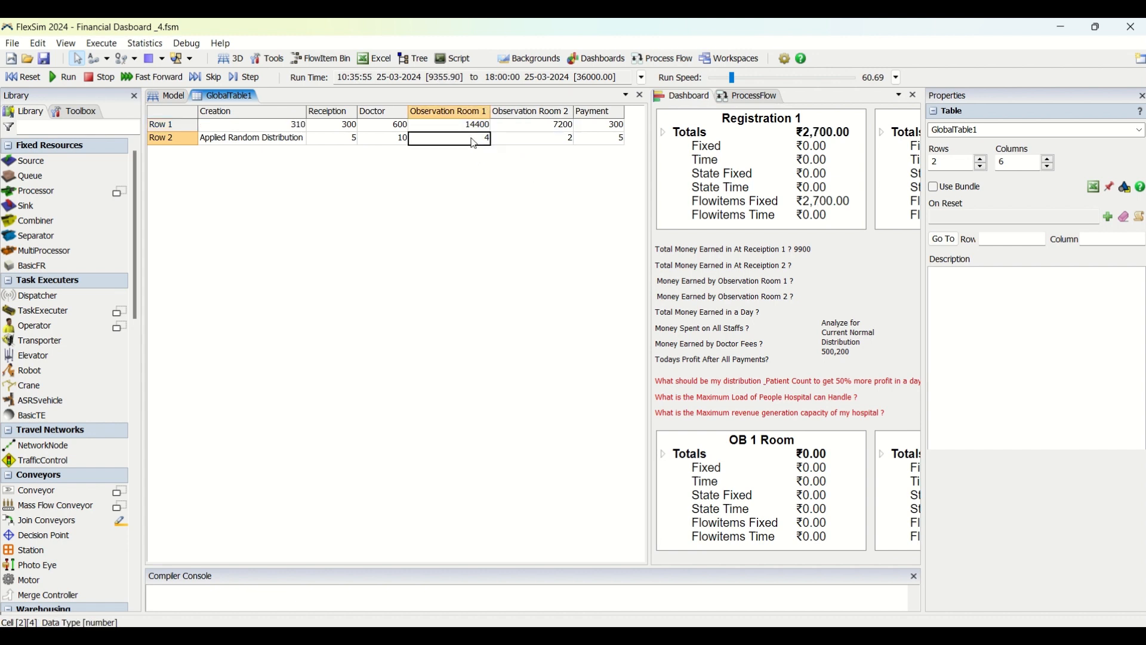
pyautogui.click(558, 144)
pyautogui.click(544, 234)
pyautogui.click(547, 145)
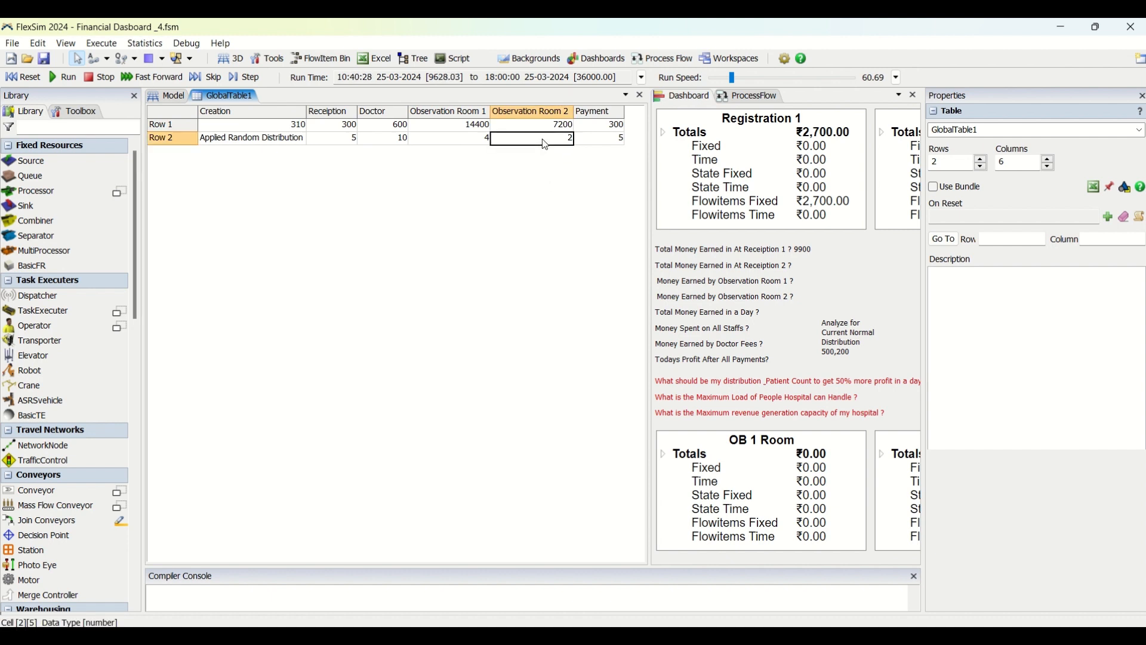
pyautogui.click(539, 155)
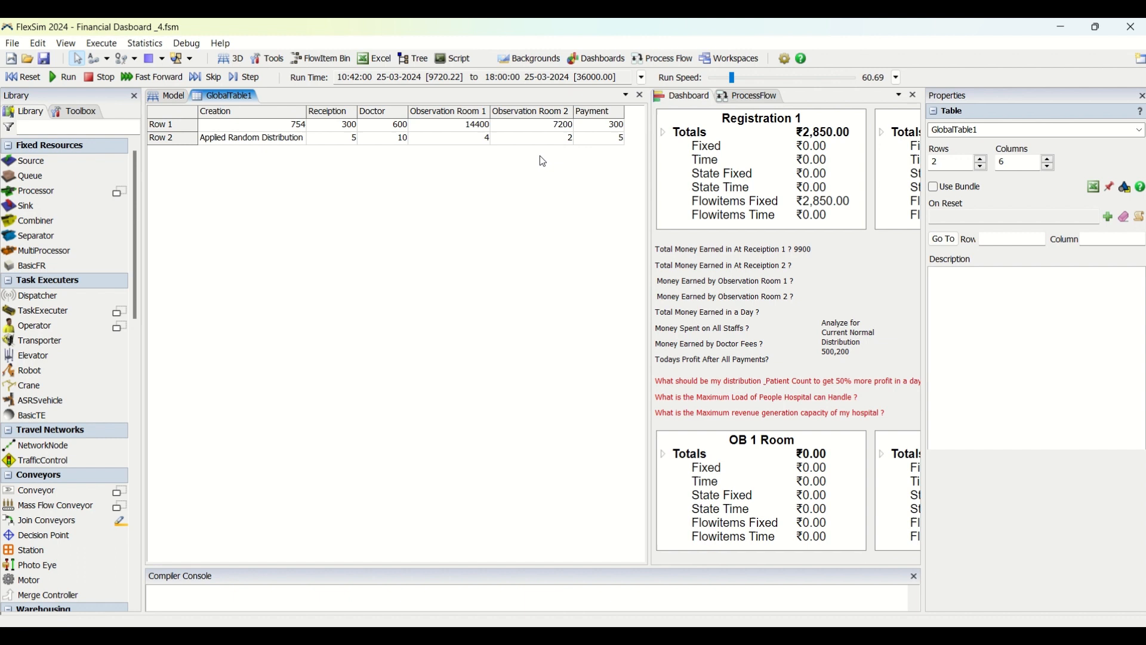
pyautogui.click(485, 143)
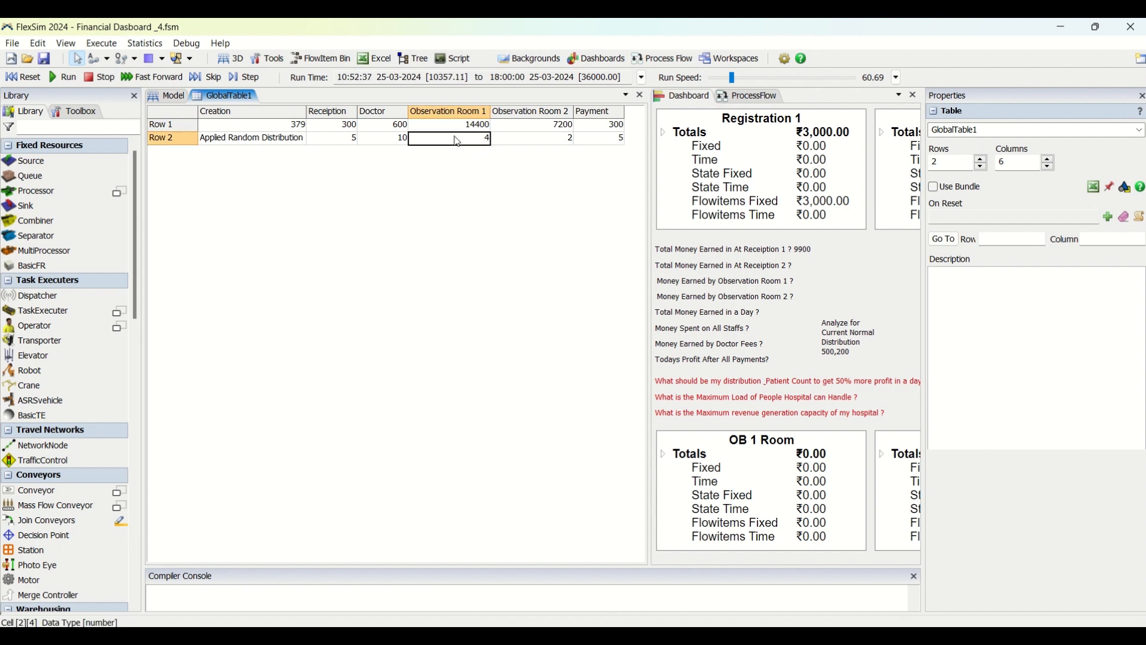
pyautogui.click(529, 142)
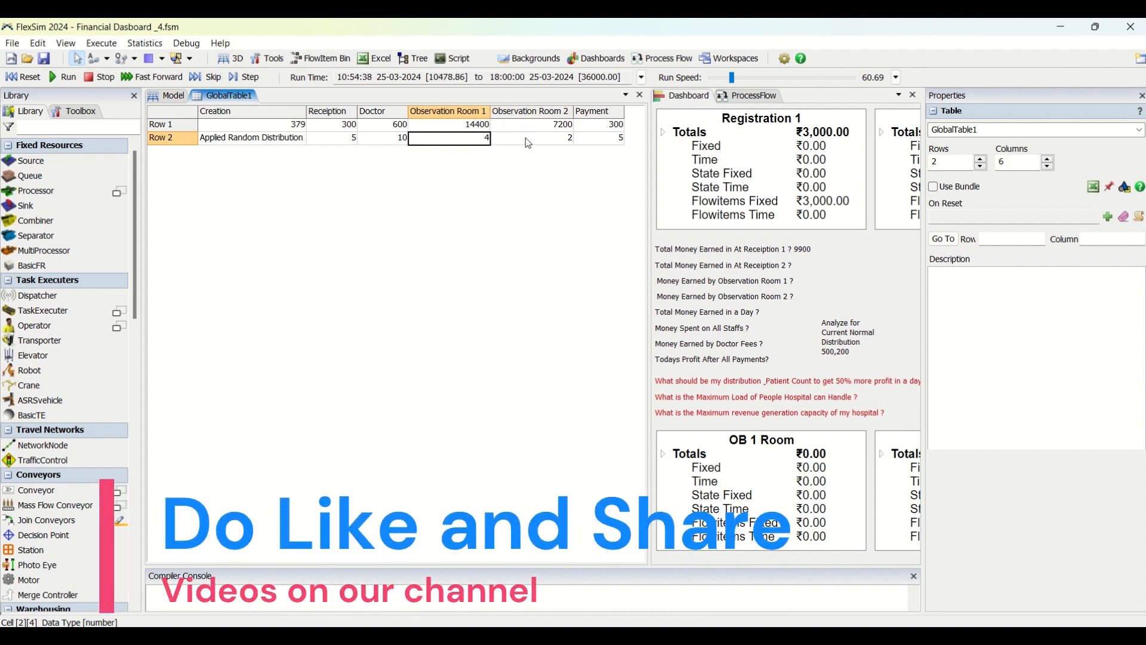
pyautogui.click(451, 141)
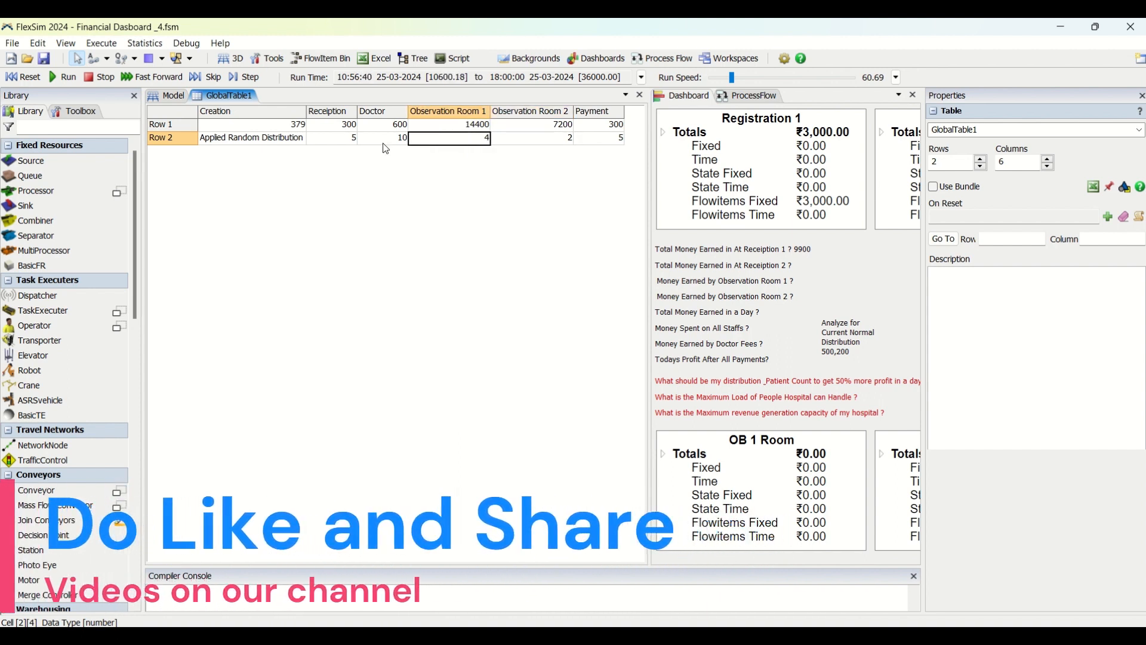
# Step: Examine the Doctor, Reception and Payment entries in Row 2 of GlobalTable1, checking Payment against Row 1
pyautogui.click(386, 146)
pyautogui.click(327, 141)
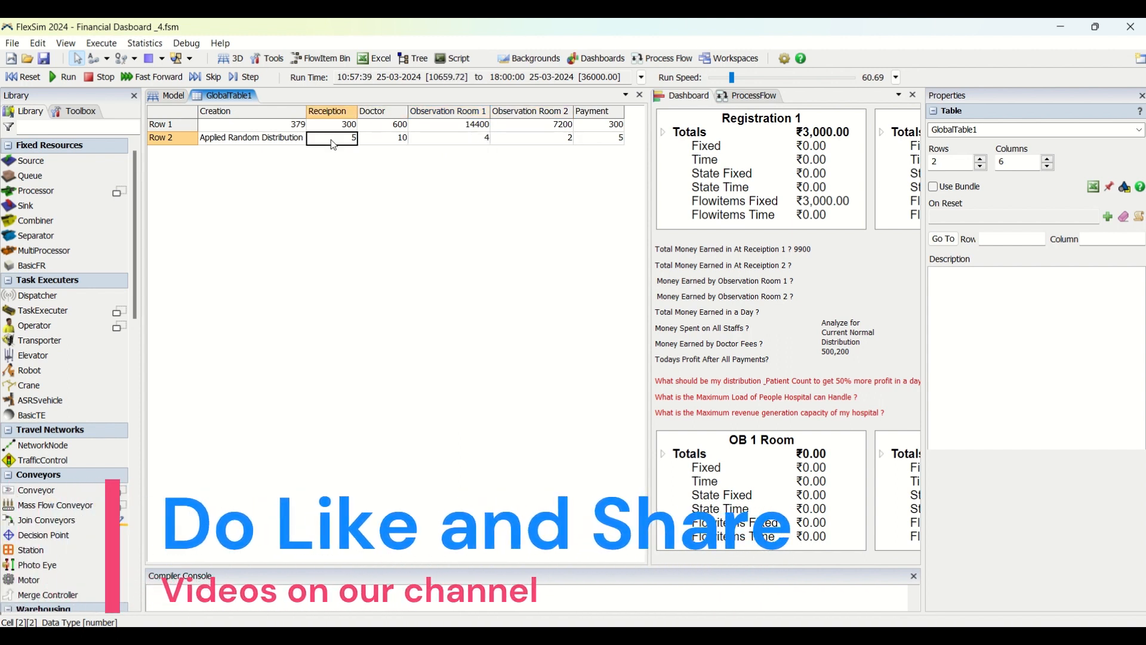
pyautogui.click(618, 141)
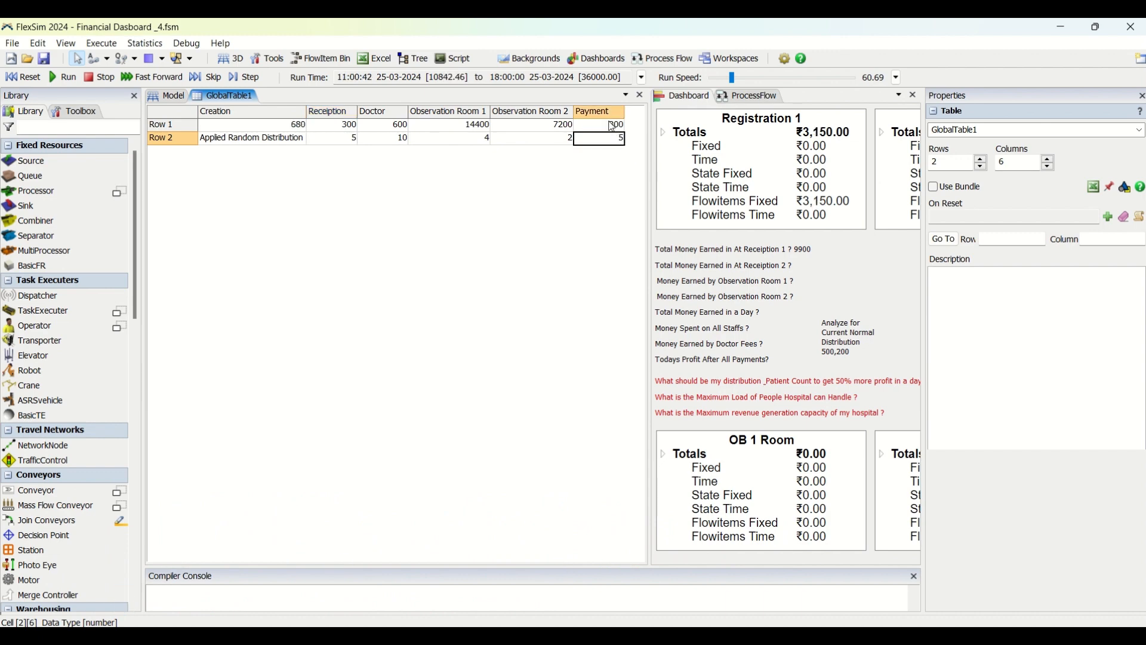
pyautogui.click(169, 96)
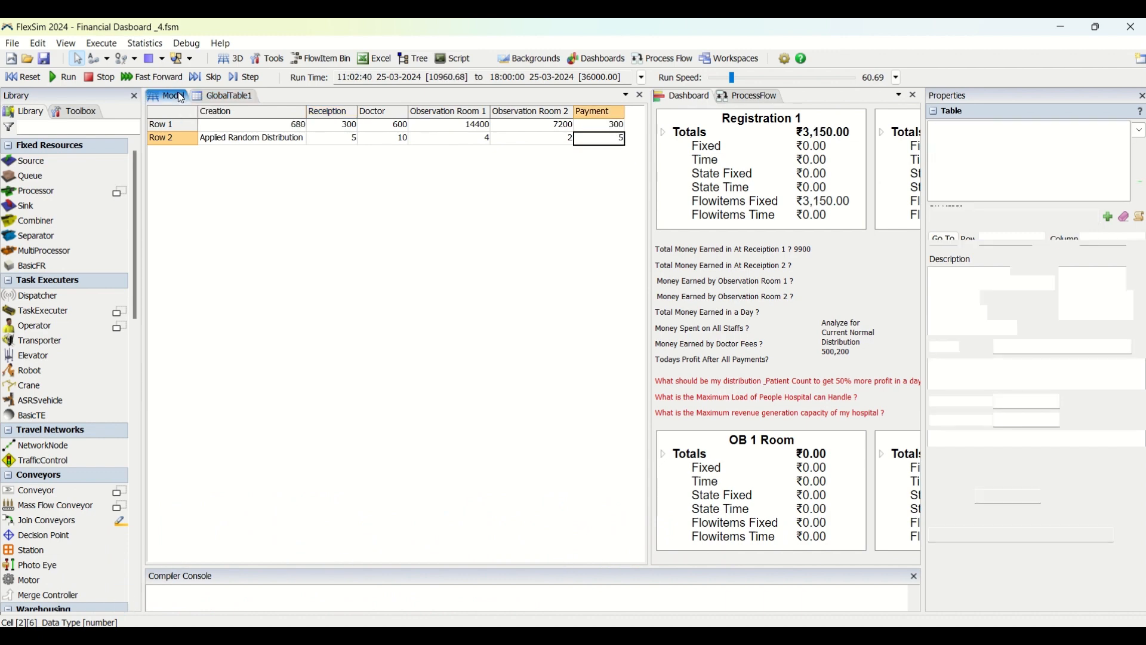
pyautogui.click(227, 96)
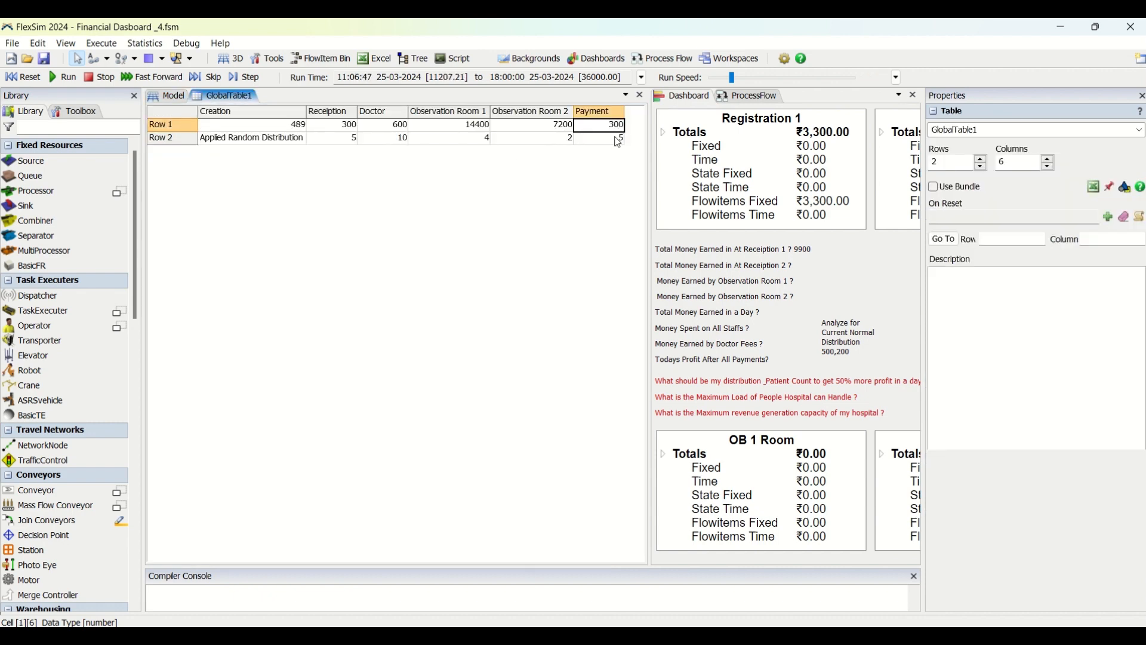
pyautogui.click(619, 141)
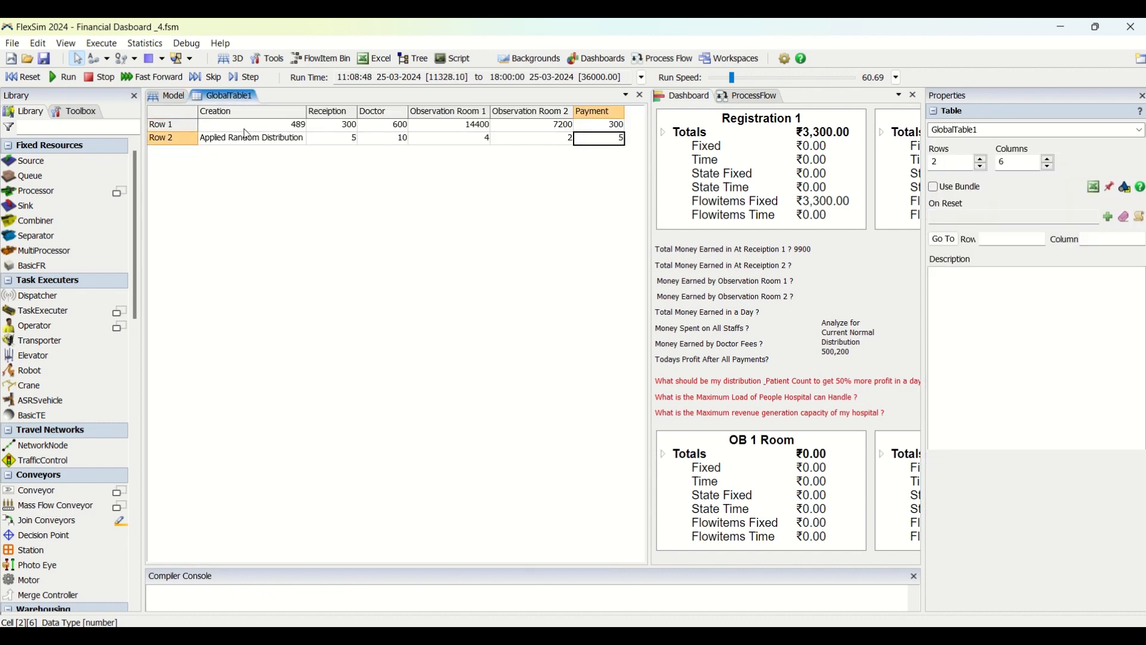
# Step: Review the Row 2 process times of GlobalTable1 one by one from the Reception column through to Payment
pyautogui.moveTo(327, 142); pyautogui.dragTo(605, 145)
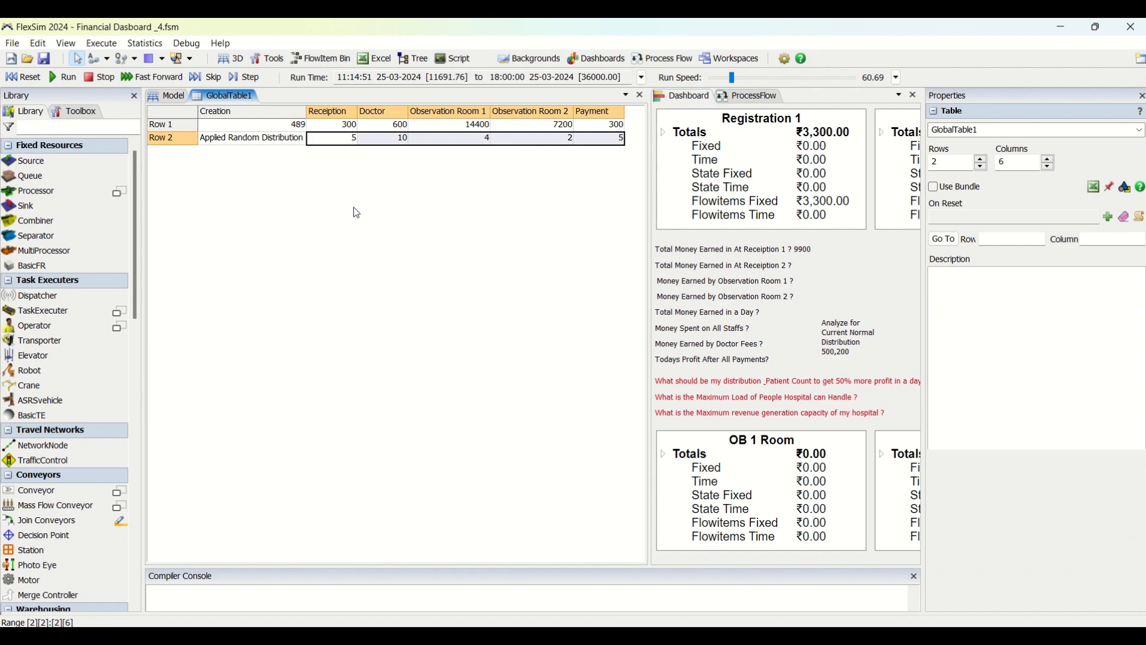
pyautogui.click(352, 139)
pyautogui.click(388, 143)
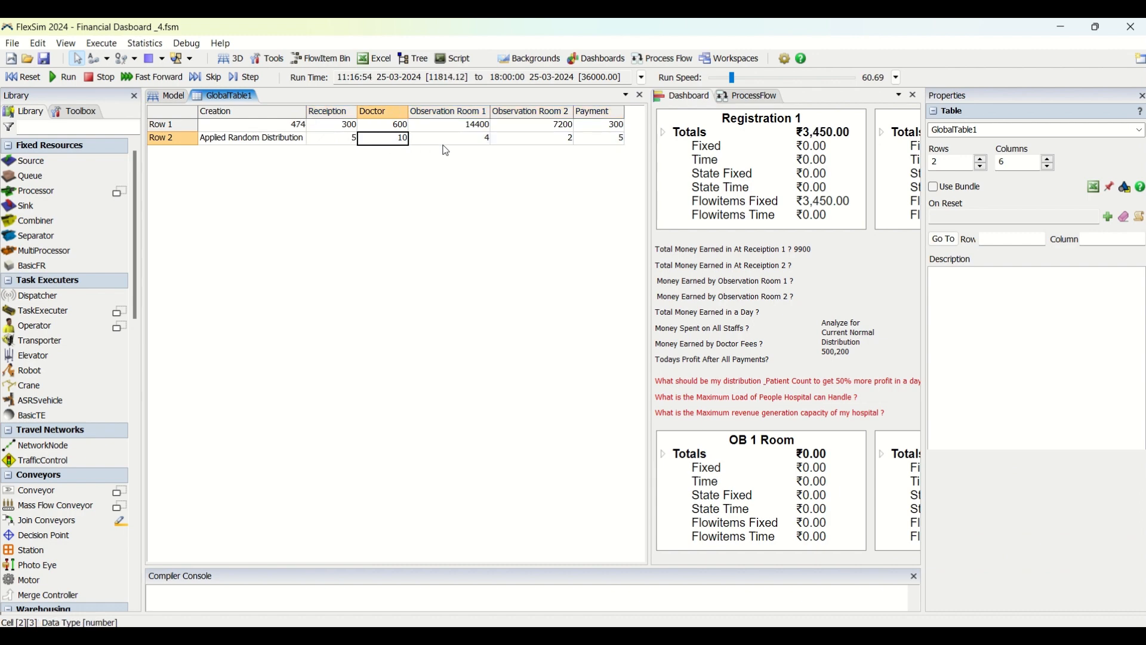
pyautogui.click(446, 145)
pyautogui.click(517, 142)
pyautogui.click(606, 142)
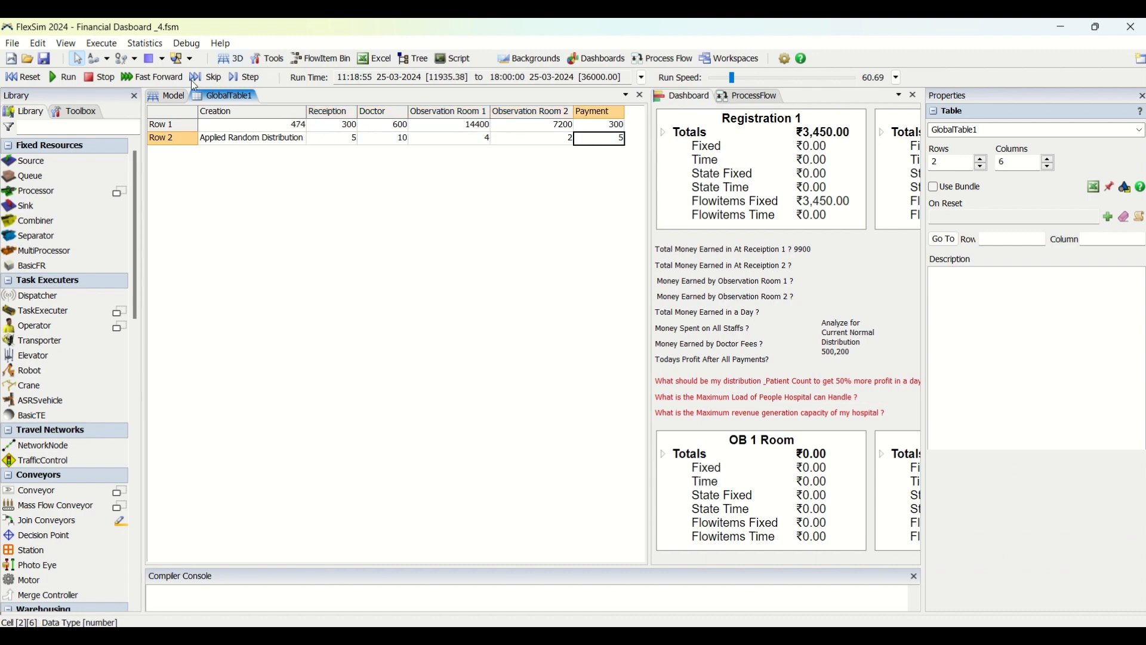
# Step: Return to the 3D model and examine the reception desks, waiting chairs and doctor's treatment table
pyautogui.click(167, 97)
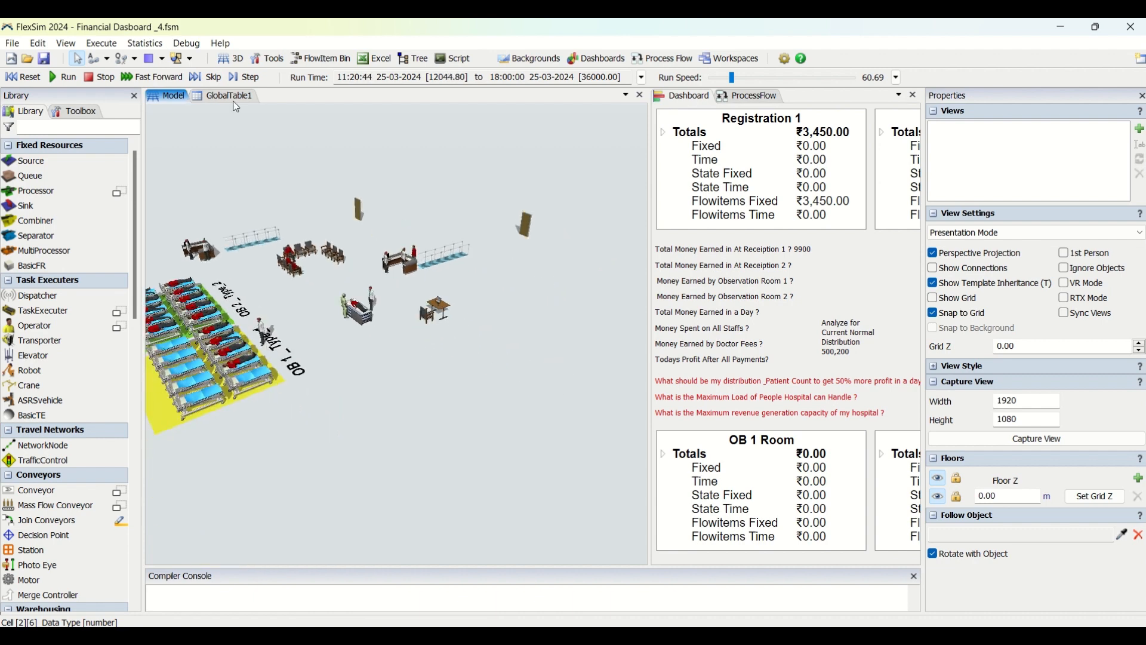
pyautogui.scroll(6, 267, 162)
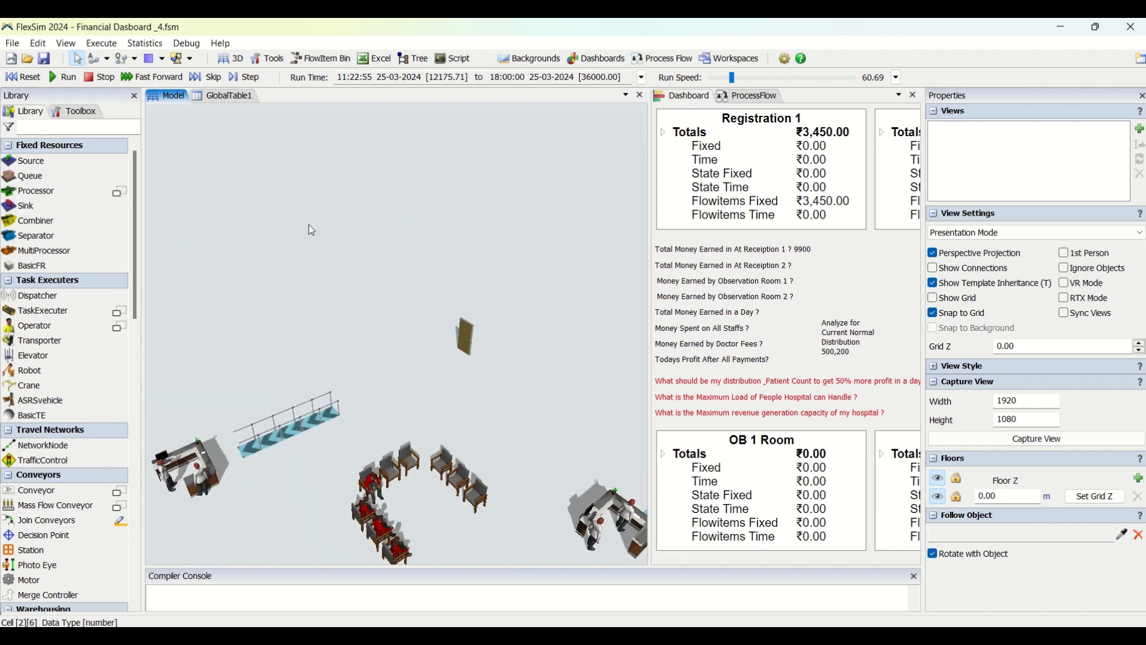
pyautogui.scroll(-8, 309, 226)
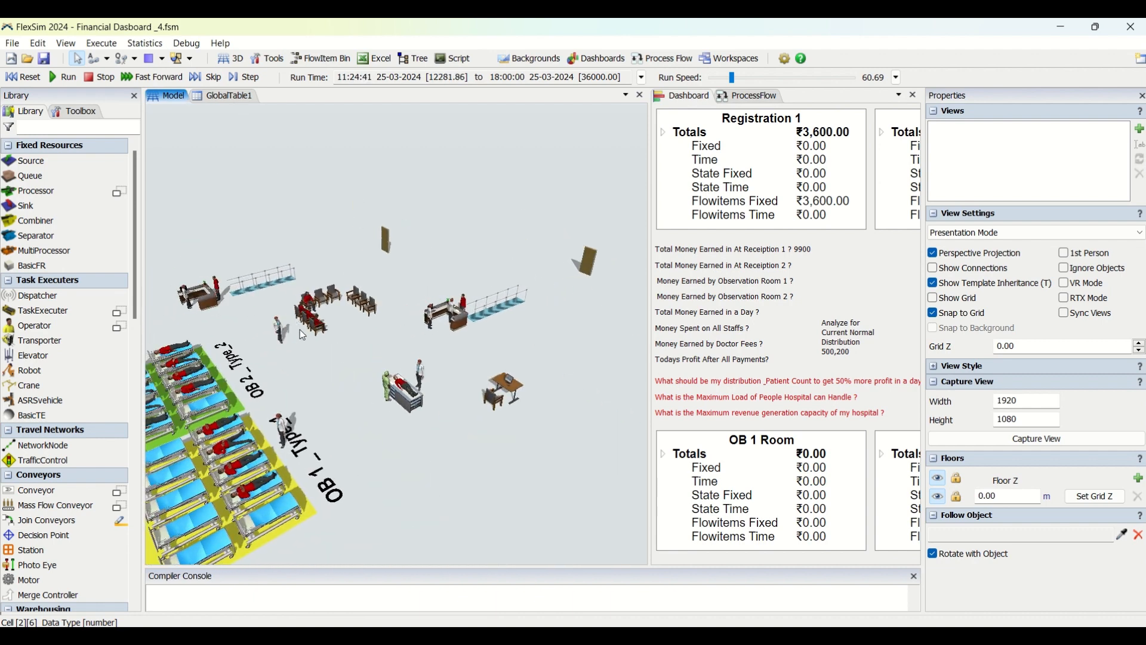
pyautogui.scroll(2, 306, 341)
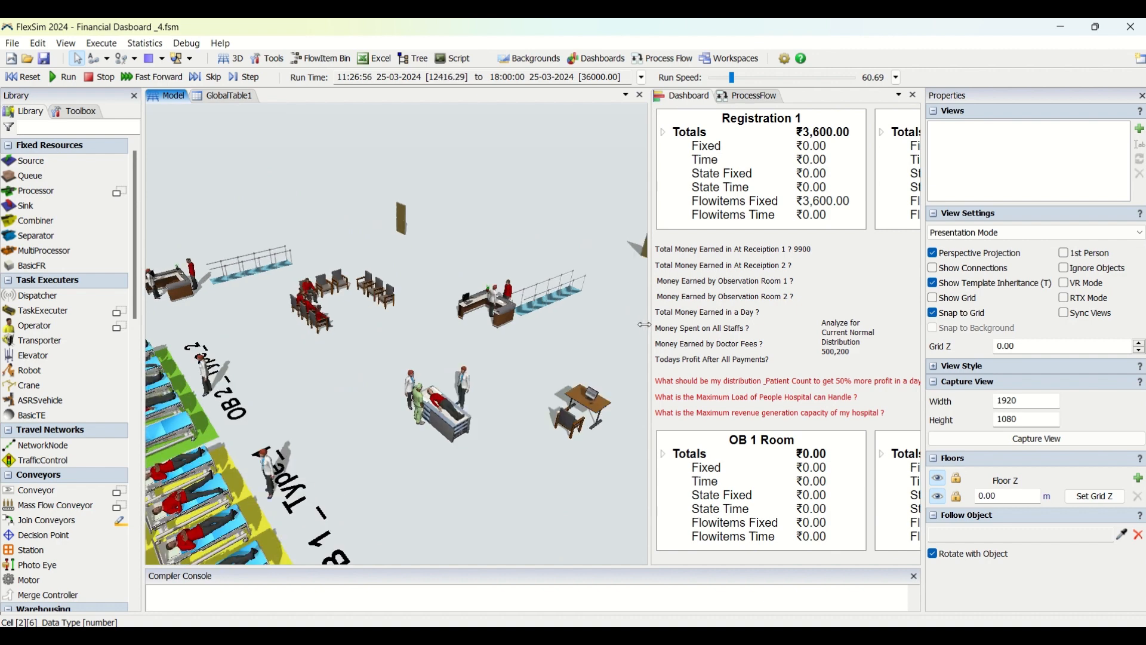
# Step: Widen the dashboard pane to show its full set of charts and inspect the Registration 1 and Registration 2 totals
pyautogui.moveTo(650, 329); pyautogui.dragTo(396, 325)
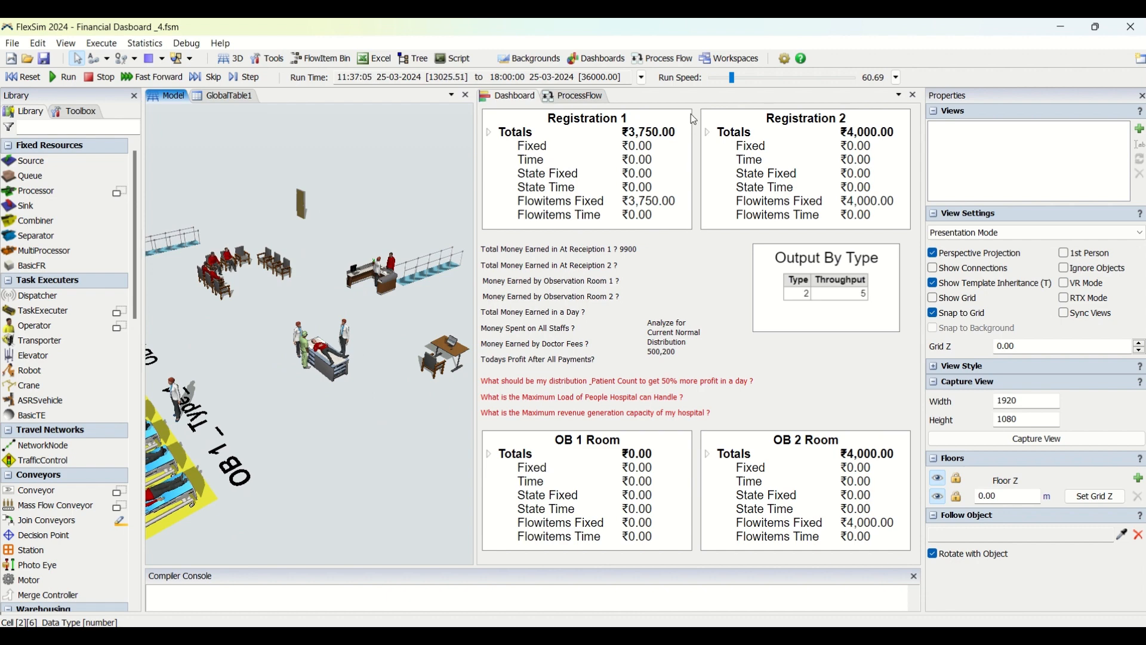
pyautogui.click(627, 135)
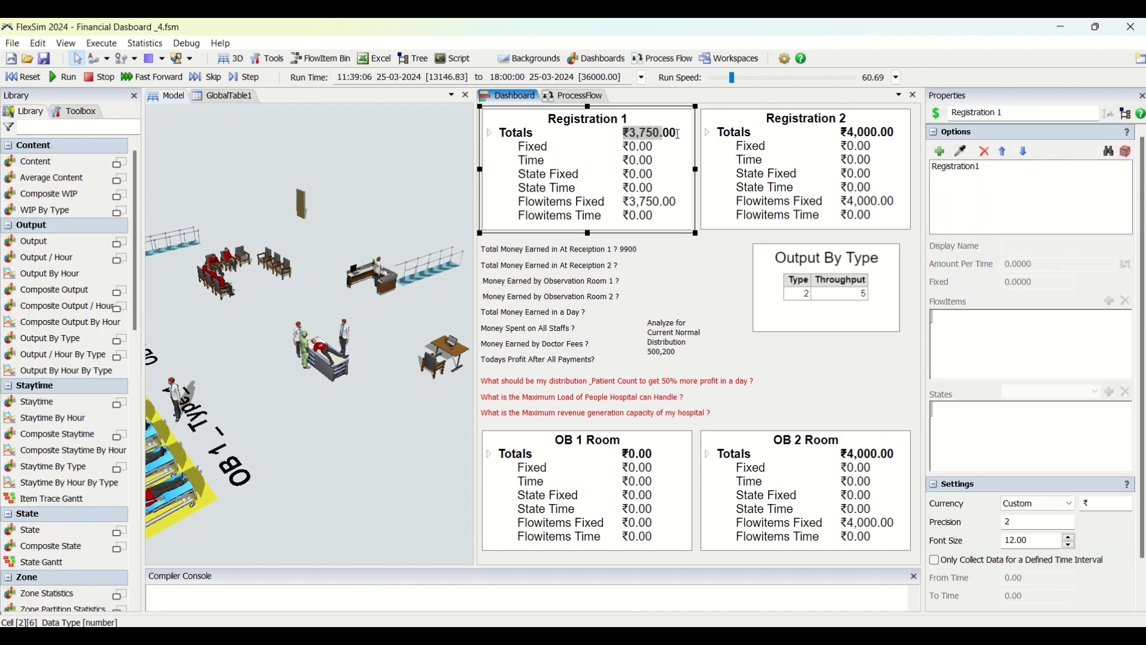
pyautogui.click(714, 255)
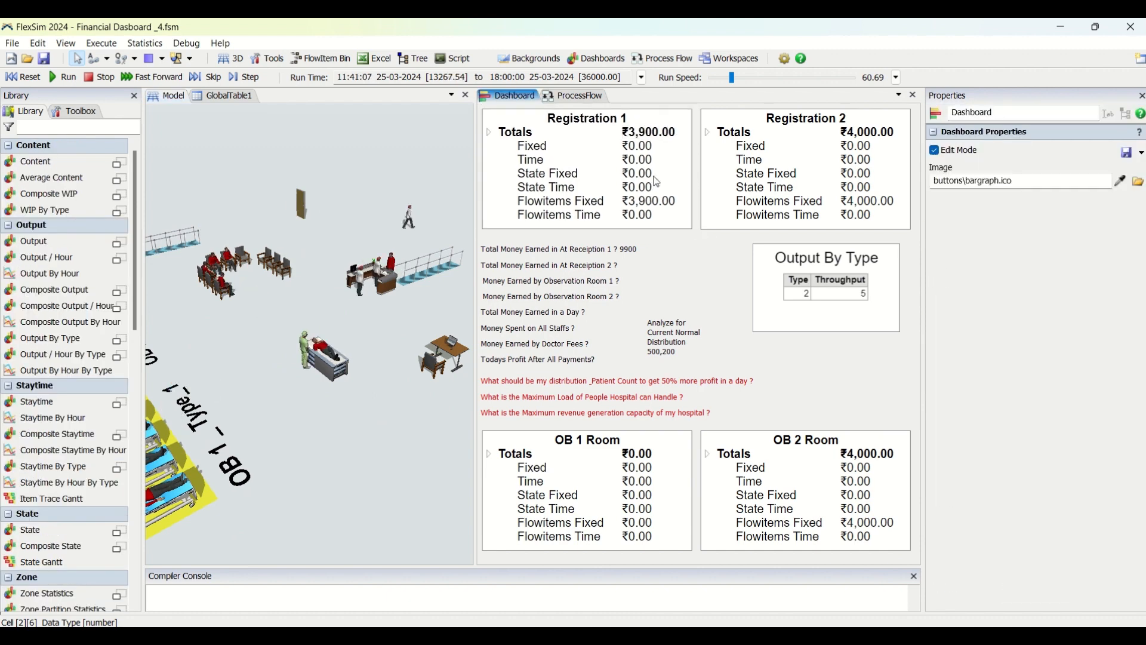
pyautogui.click(747, 122)
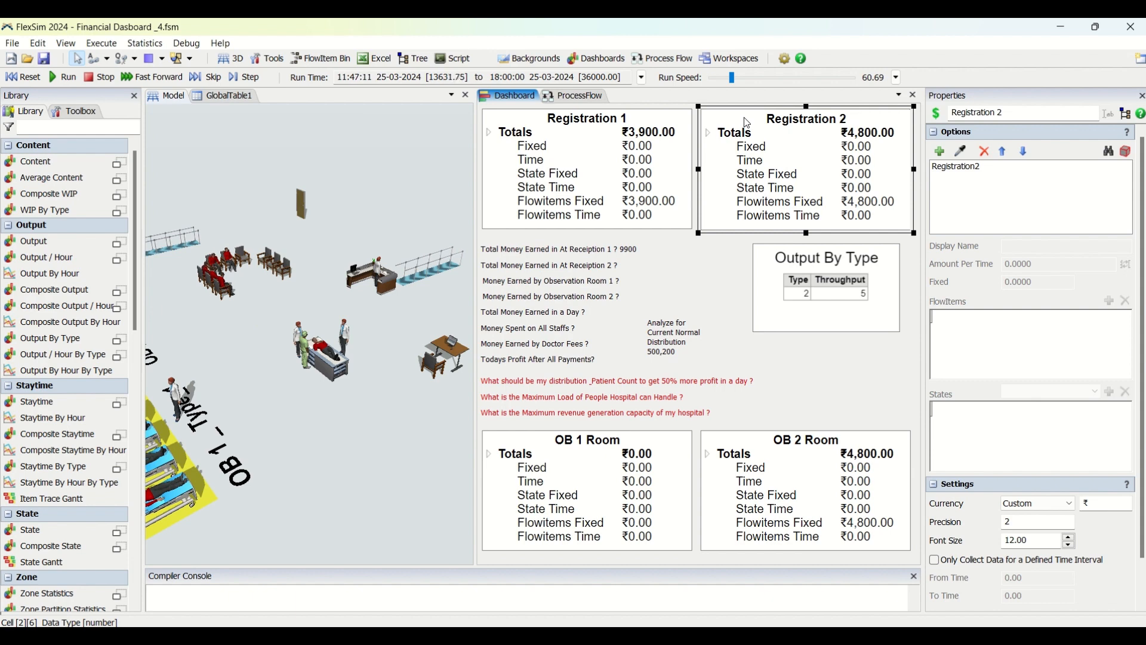
# Step: Compare the Registration 2 and Registration 1 earnings with the patient flow through the observation beds and treatment area
pyautogui.moveTo(227, 363); pyautogui.dragTo(364, 400)
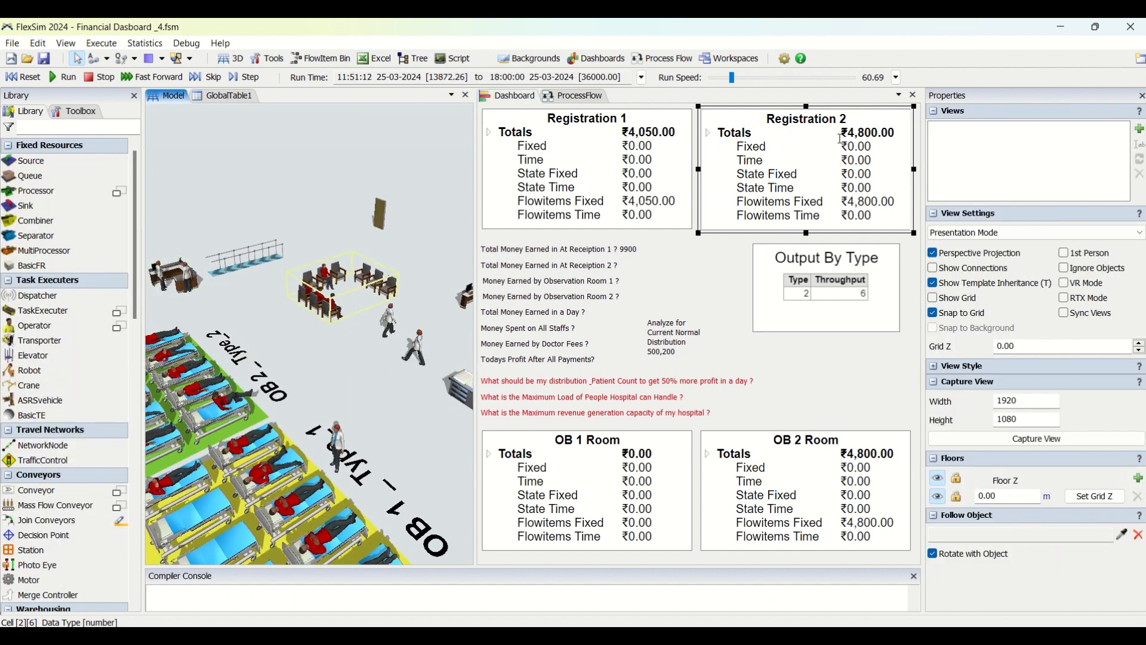
pyautogui.click(888, 186)
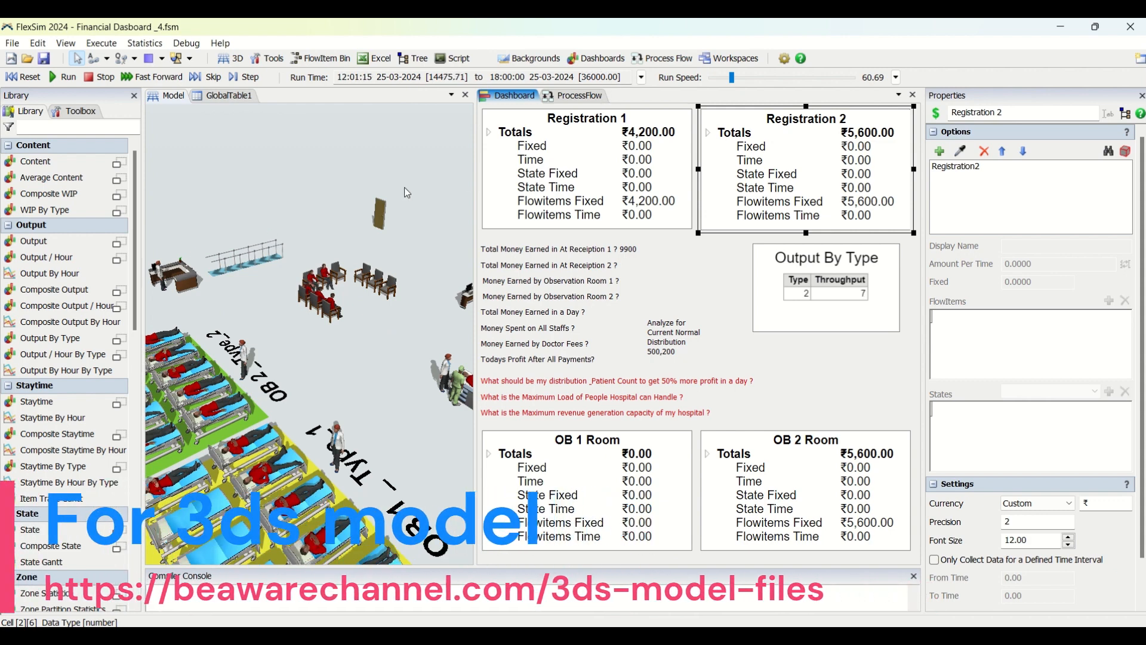
pyautogui.moveTo(409, 198); pyautogui.dragTo(389, 182)
pyautogui.scroll(-5, 383, 179)
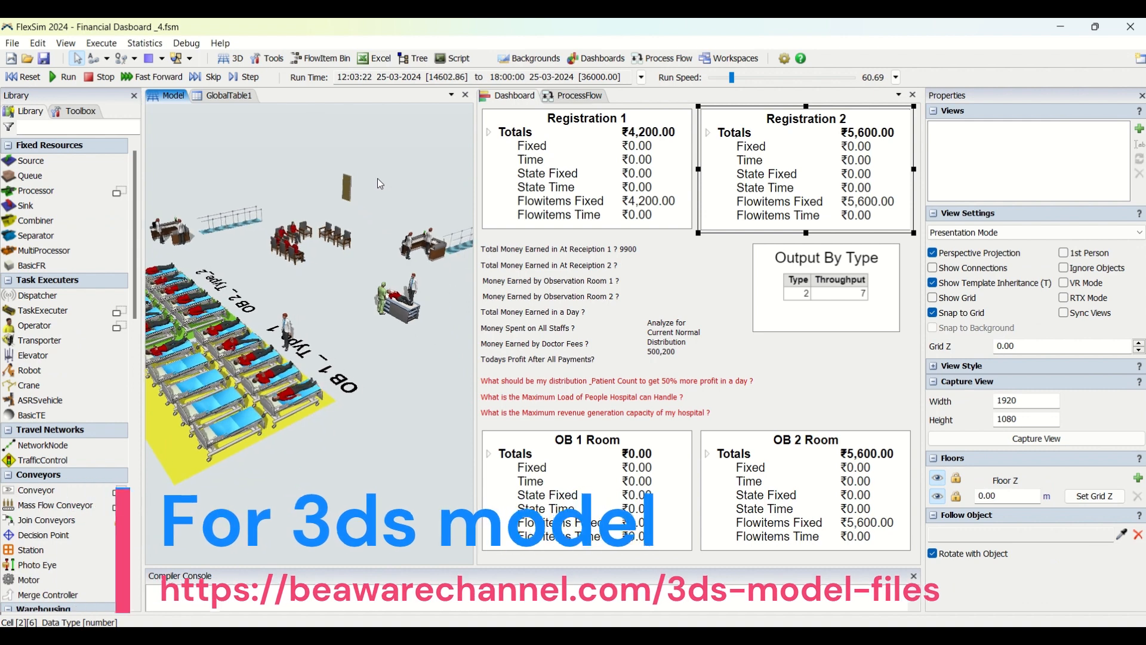
pyautogui.scroll(2, 387, 221)
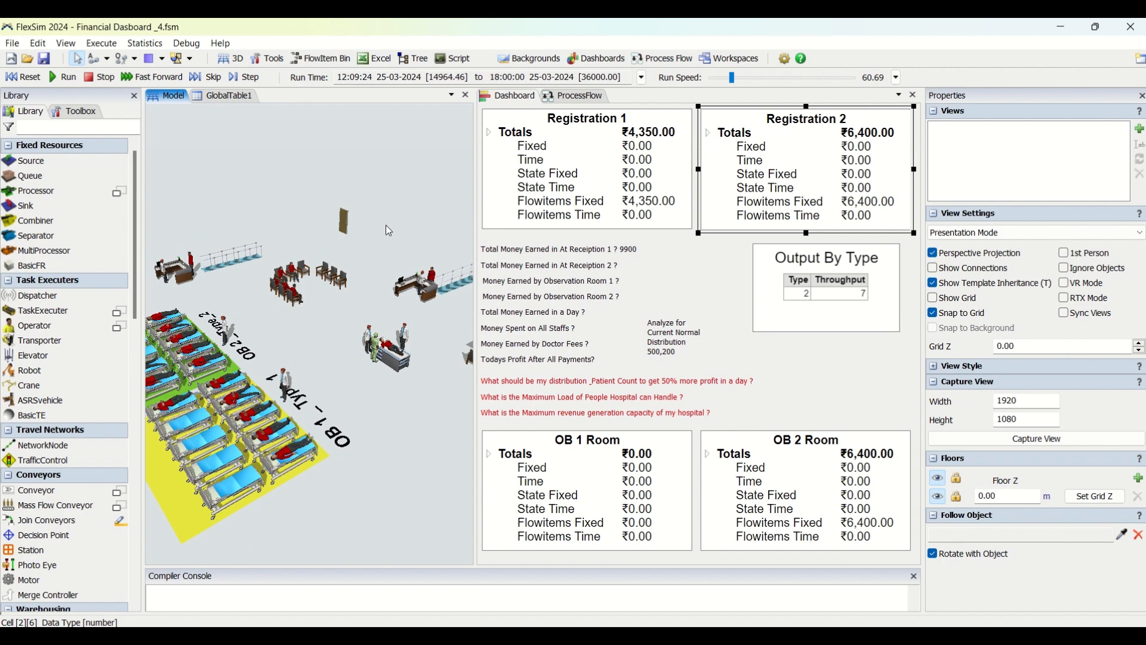
pyautogui.scroll(2, 421, 250)
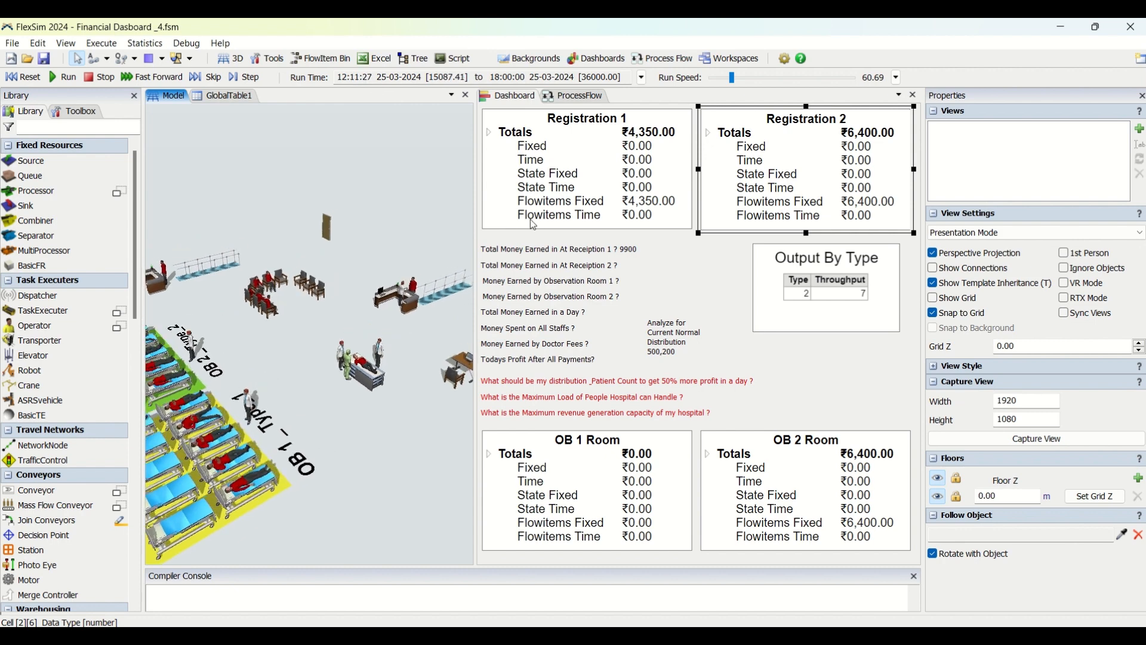
pyautogui.click(713, 249)
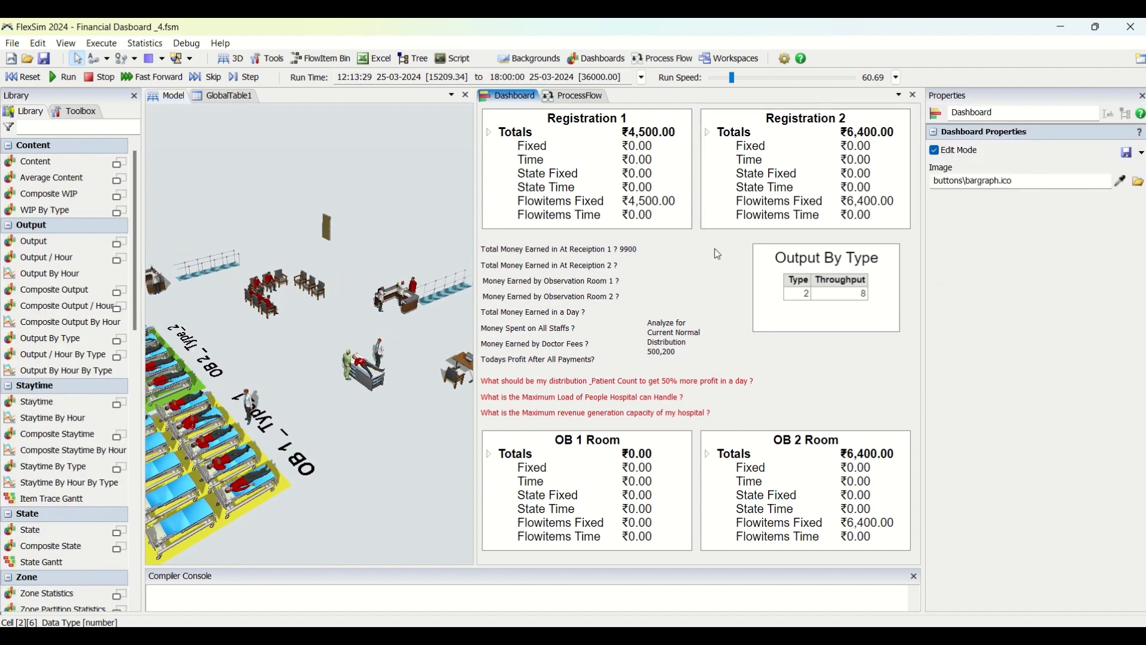
pyautogui.click(683, 124)
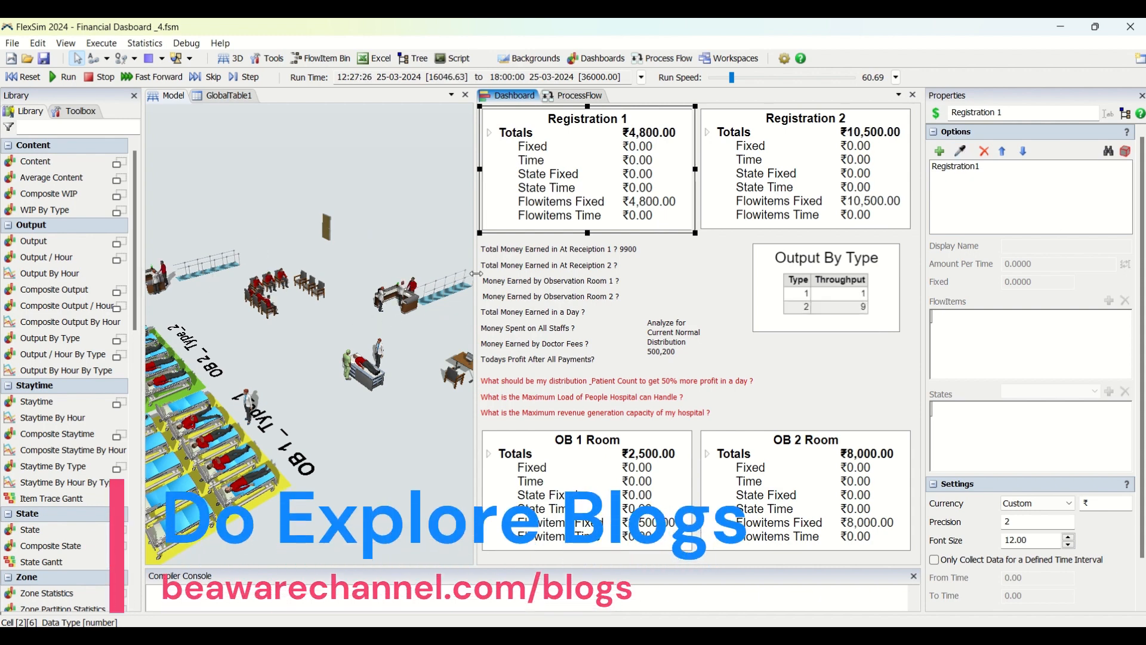
# Step: Add a Financial Analysis chart to the dashboard and reset the simulation
pyautogui.doubleClick(698, 264)
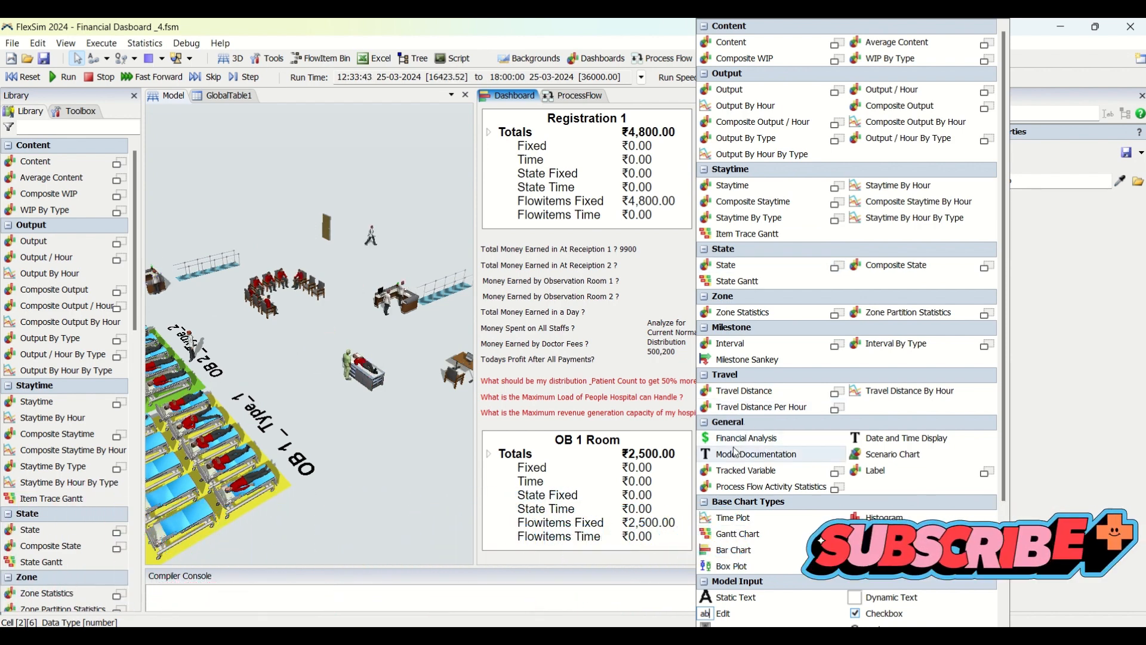
pyautogui.click(785, 439)
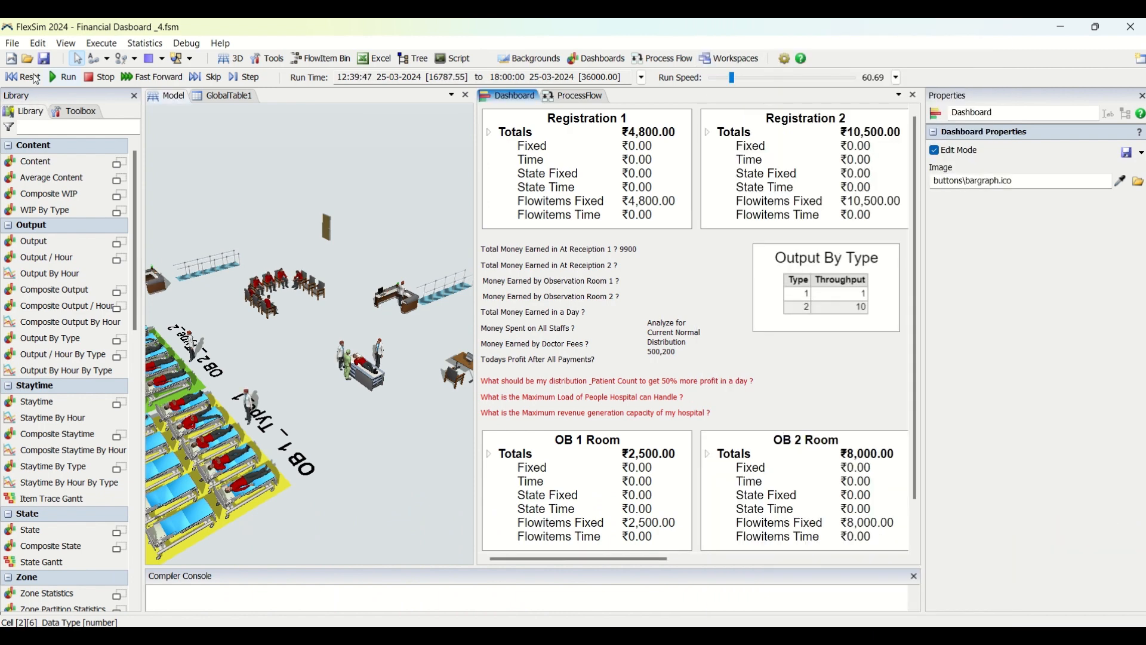
pyautogui.click(36, 80)
# Step: Try sampling the Registration1 desk into the new Financial Analysis chart, and delete the chart from the dashboard
pyautogui.moveTo(596, 558); pyautogui.dragTo(706, 559)
pyautogui.click(777, 441)
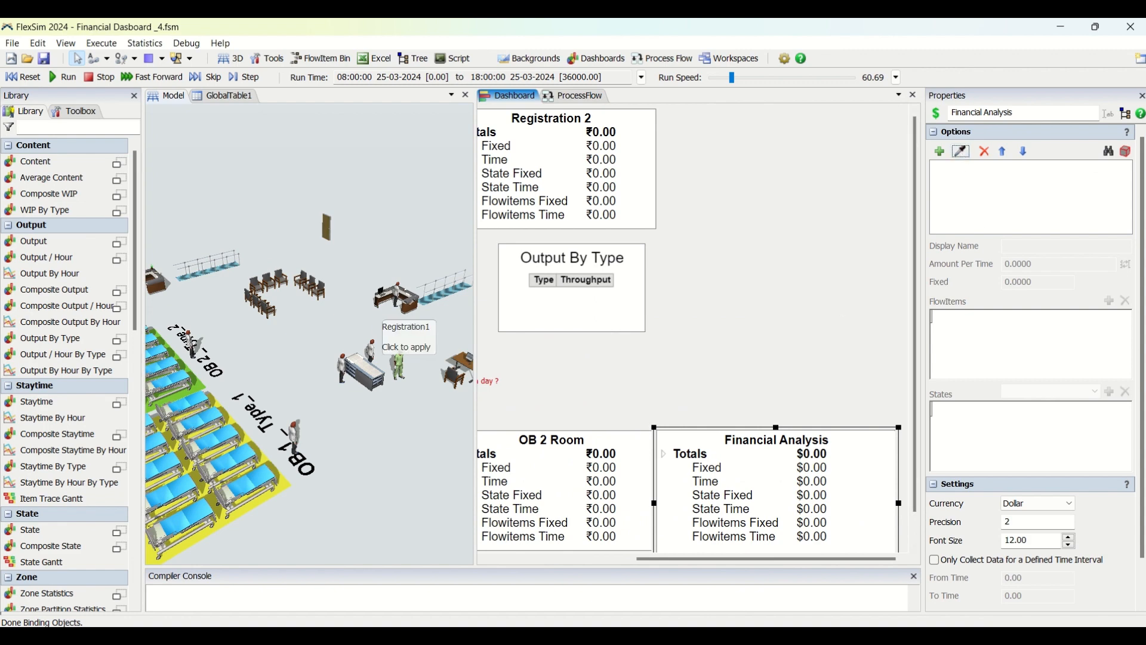
pyautogui.click(388, 307)
pyautogui.press('Delete')
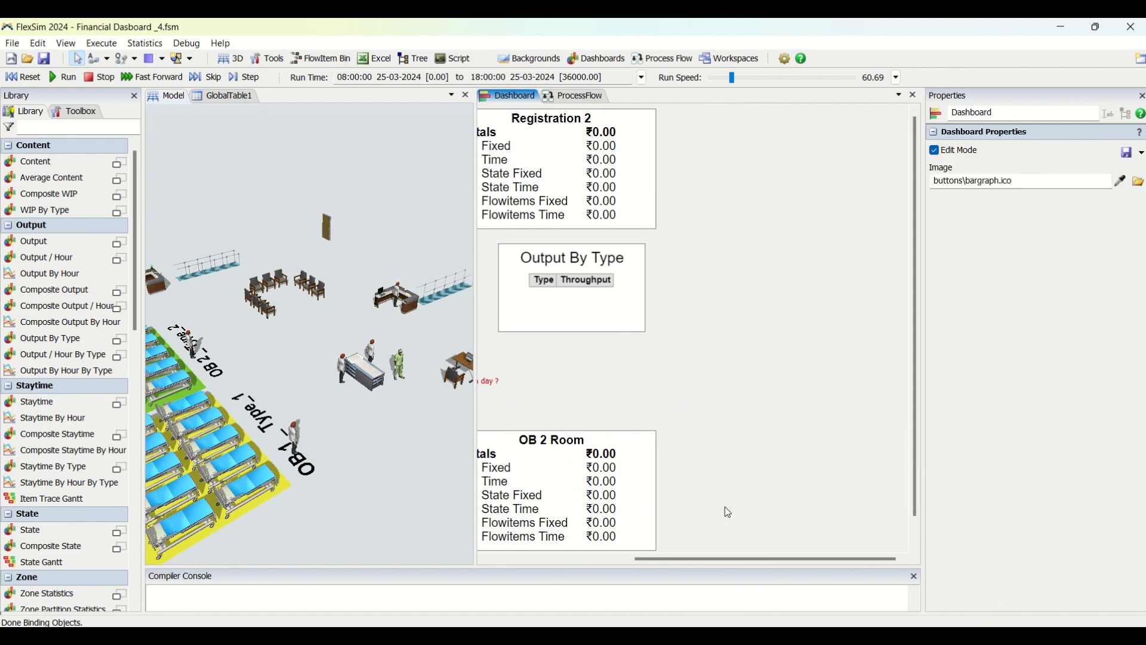
# Step: Examine the Registration 1 chart's options for its Registration1 object, including display name, amount per time, fixed amount and FlowItems amount per entry
pyautogui.moveTo(729, 557); pyautogui.dragTo(556, 560)
pyautogui.click(553, 158)
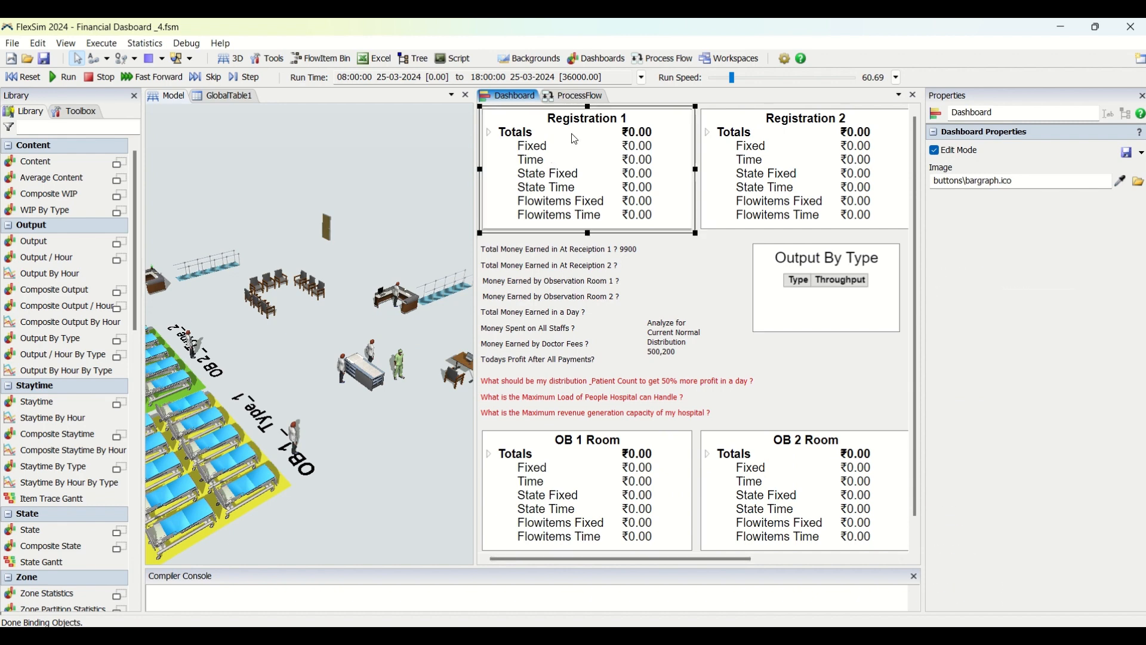
pyautogui.click(964, 168)
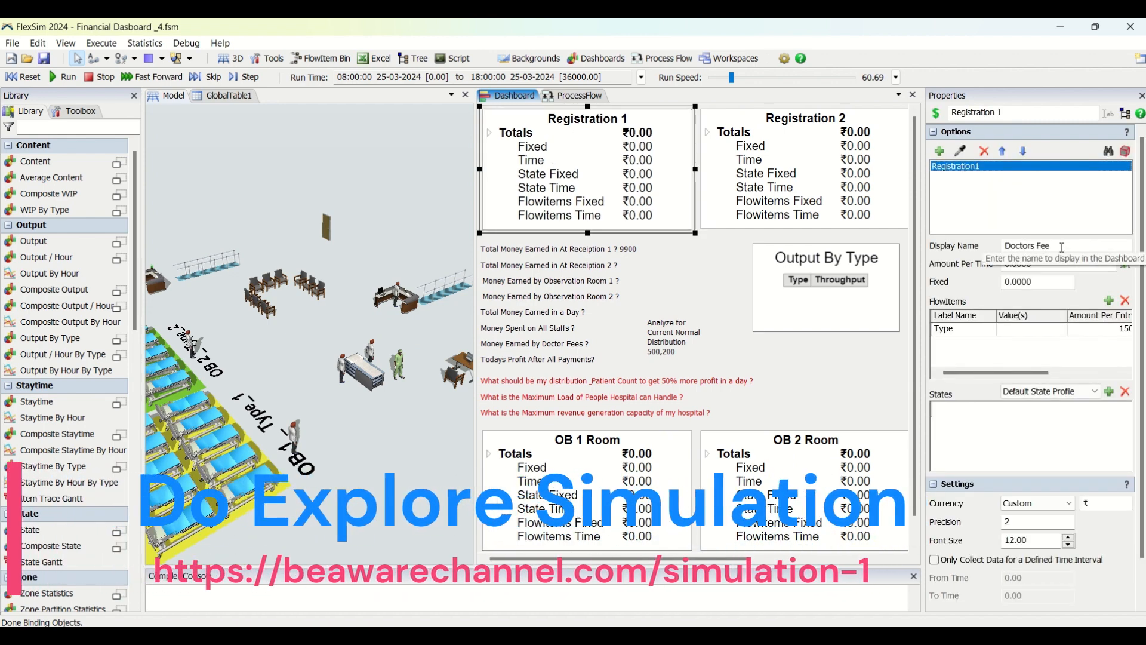
pyautogui.moveTo(1055, 246); pyautogui.dragTo(1000, 243)
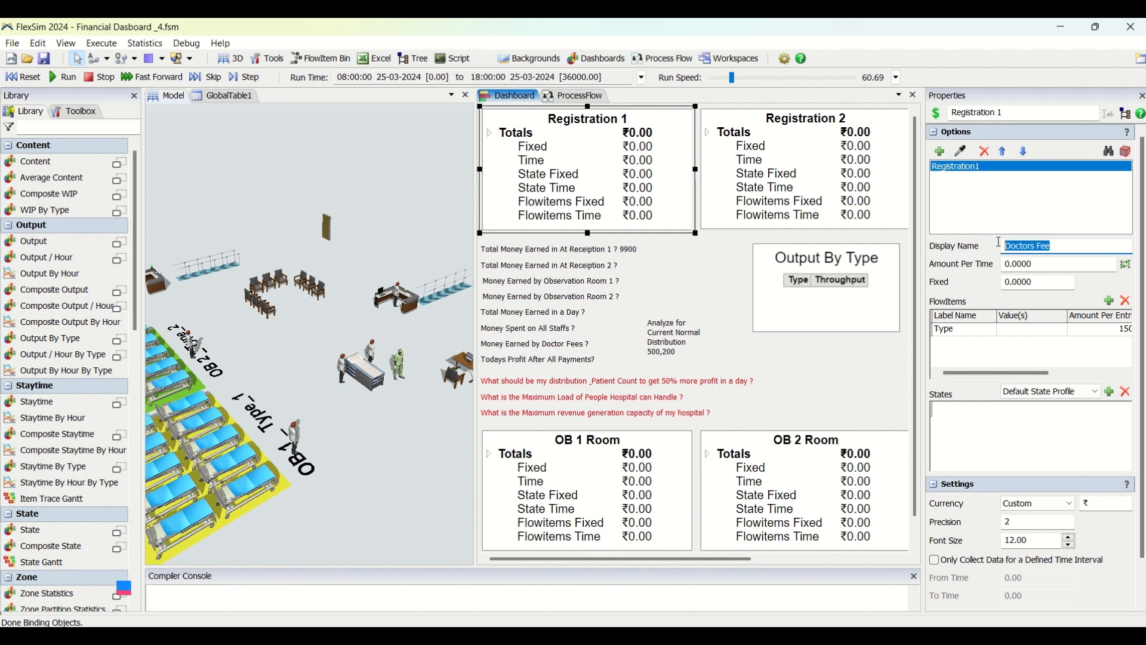
pyautogui.click(1061, 265)
pyautogui.click(1053, 284)
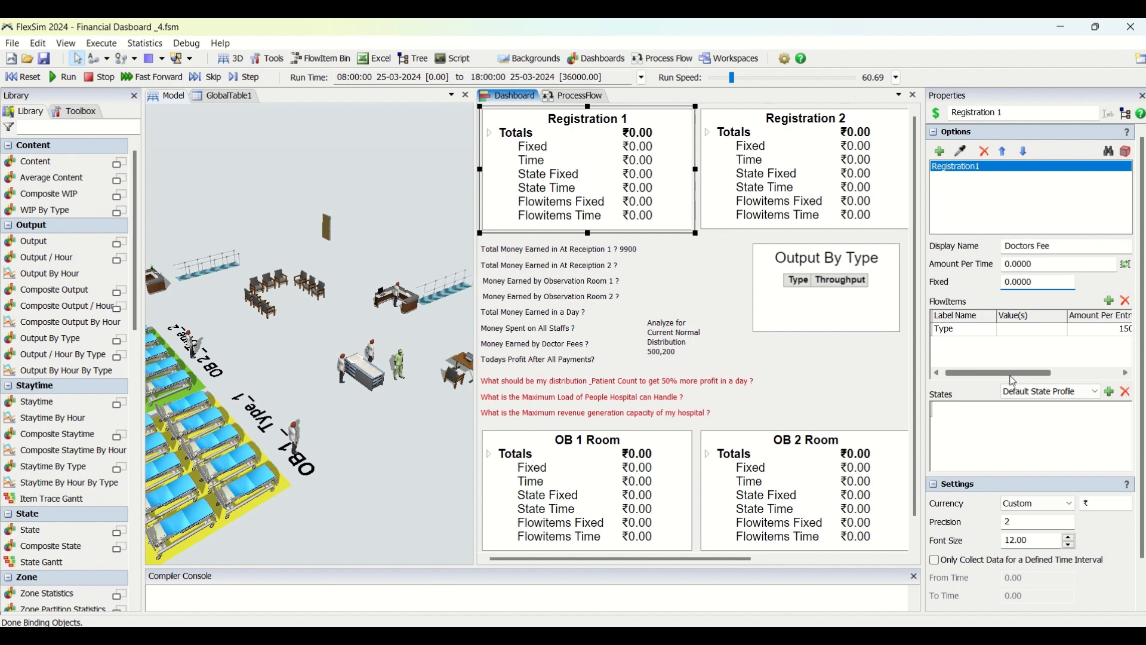
pyautogui.moveTo(1011, 375)
pyautogui.mouseDown()
pyautogui.moveTo(1069, 376)
pyautogui.moveTo(1028, 374)
pyautogui.mouseUp()
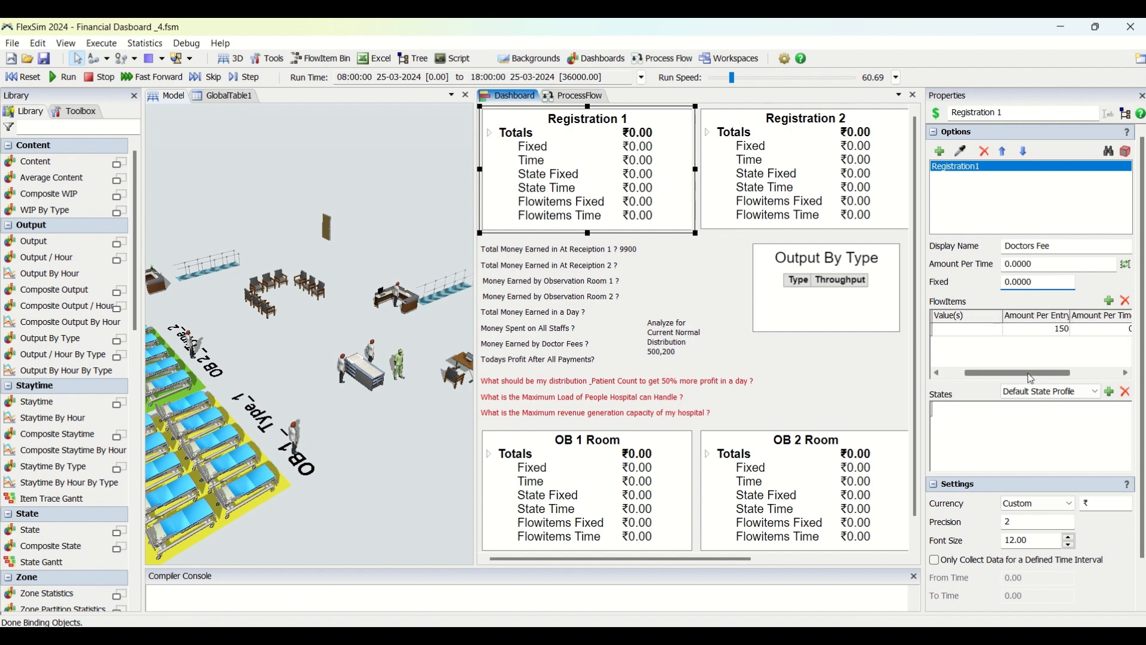
# Step: Add two extra rows to the Registration 1 chart's FlowItems table and remove them again
pyautogui.click(1113, 304)
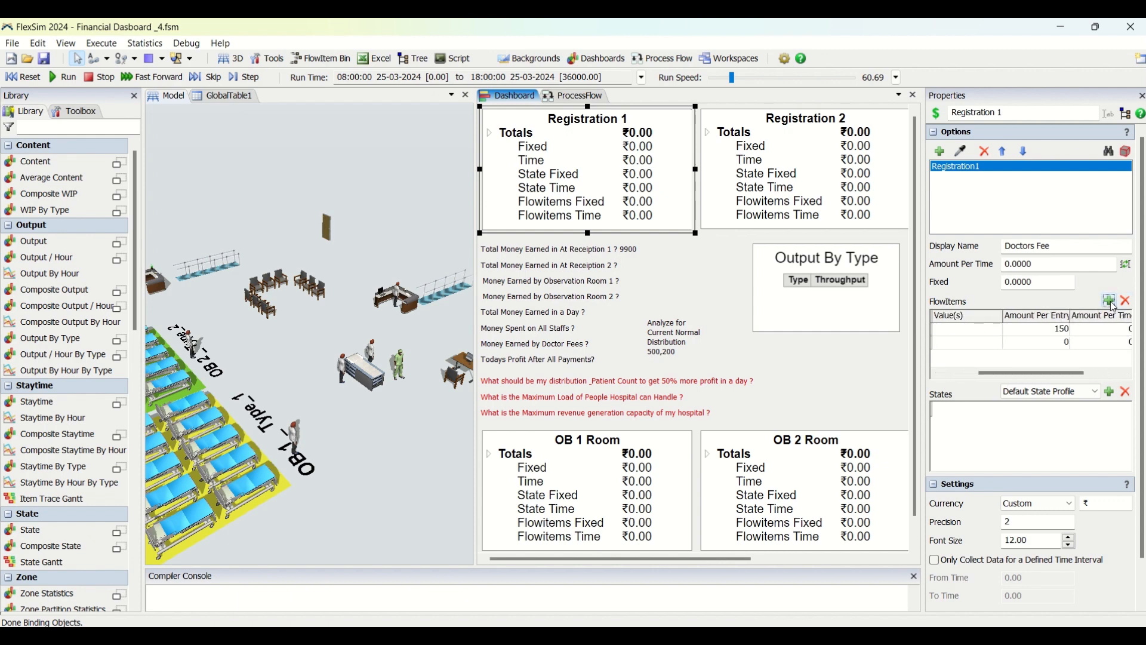
pyautogui.click(1113, 304)
pyautogui.click(1060, 344)
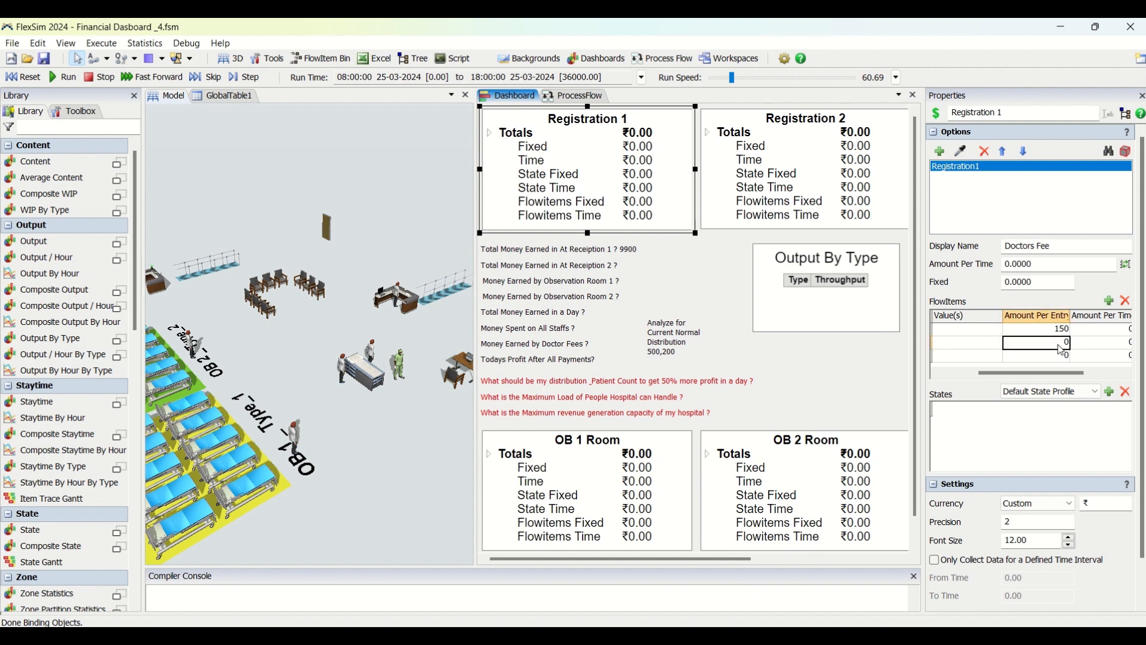
pyautogui.click(1130, 304)
pyautogui.click(1129, 304)
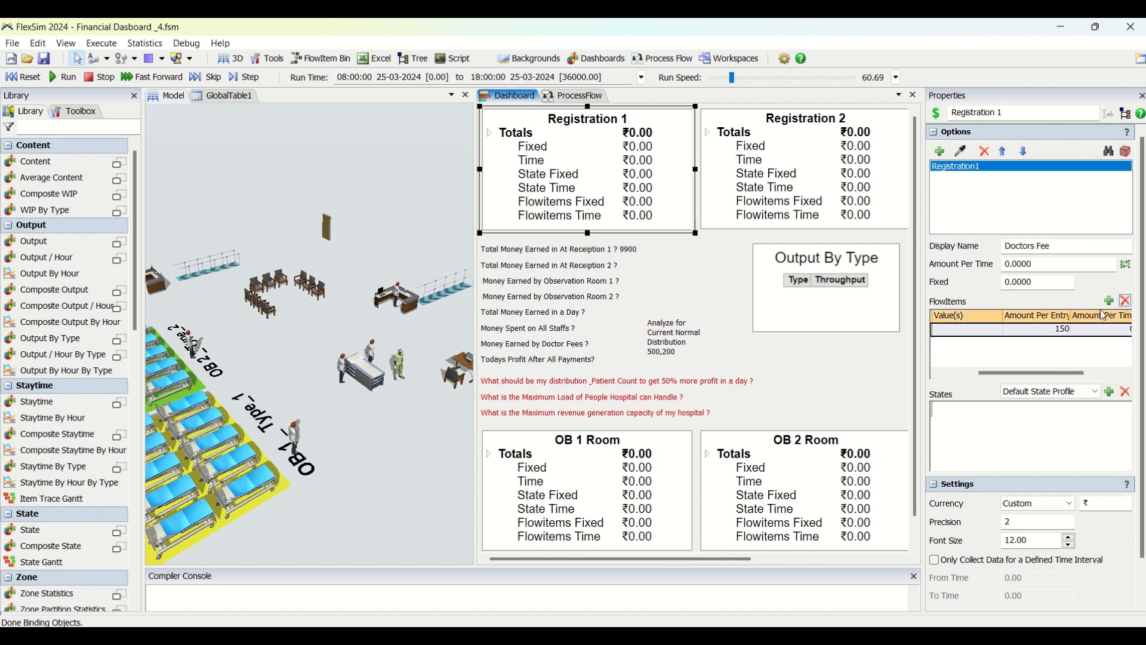
# Step: Examine the amount per entry in the Registration 1 chart's FlowItems table and the matching reception area in the model
pyautogui.moveTo(1067, 374); pyautogui.dragTo(1022, 374)
pyautogui.moveTo(1073, 322); pyautogui.dragTo(1082, 323)
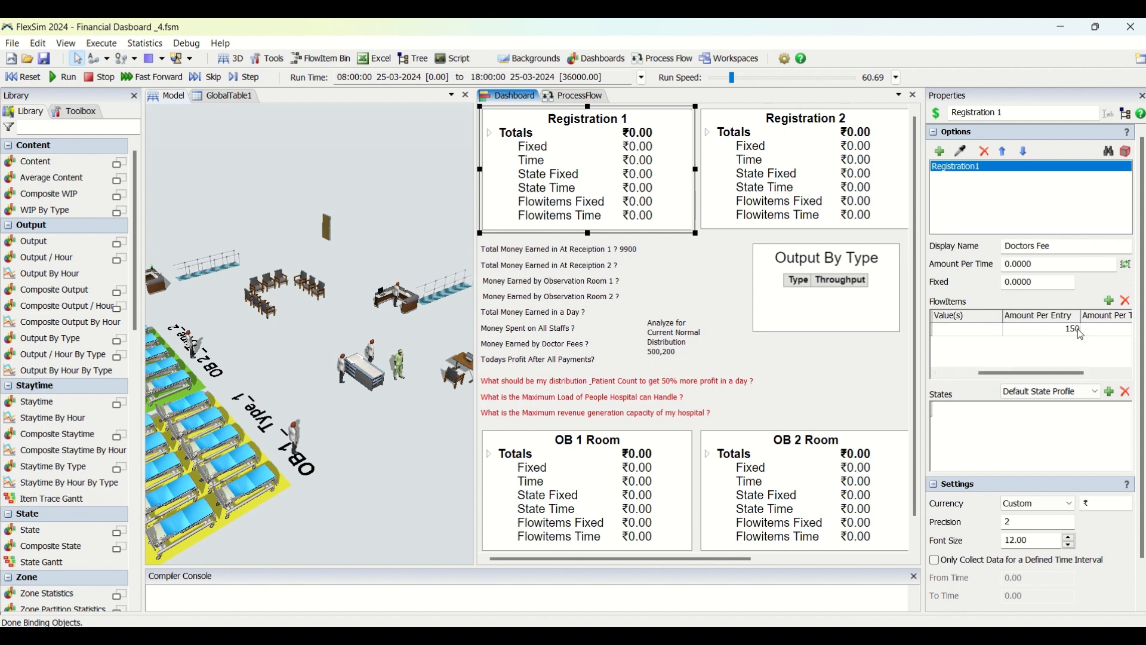
pyautogui.click(1066, 333)
pyautogui.click(1055, 356)
pyautogui.click(1052, 331)
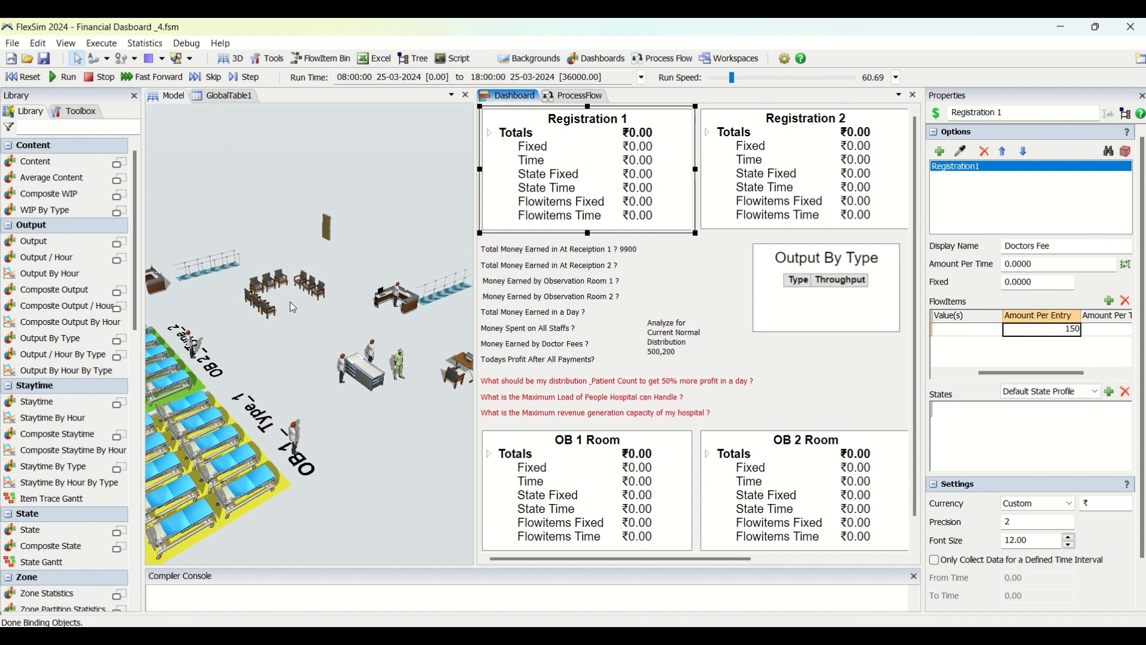
pyautogui.click(356, 277)
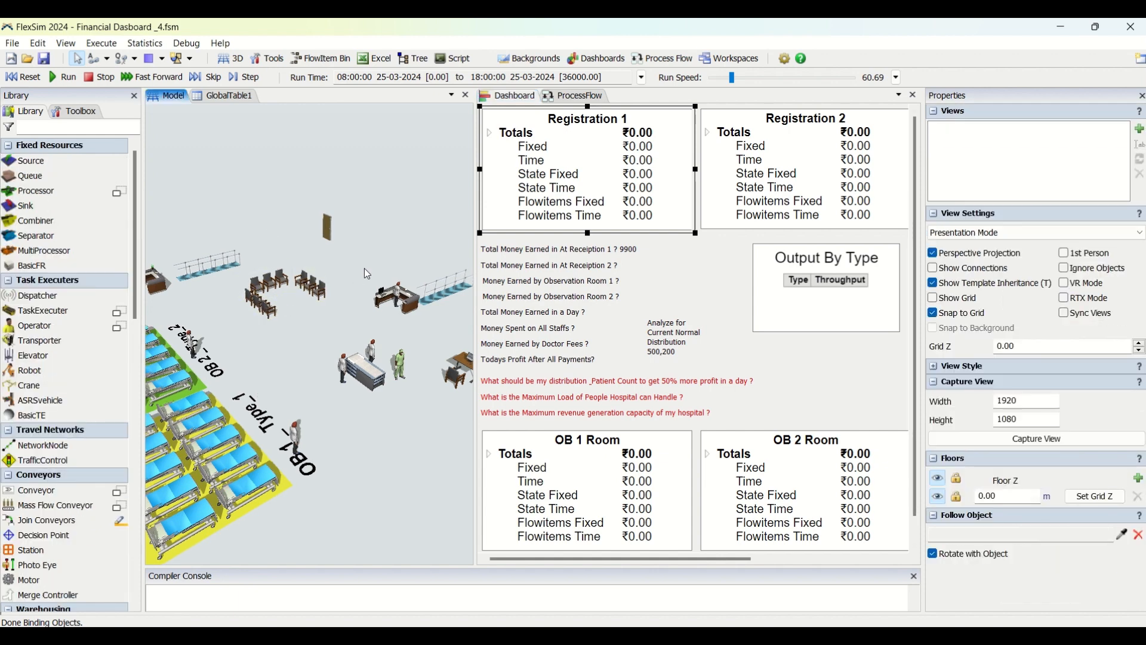
pyautogui.click(664, 143)
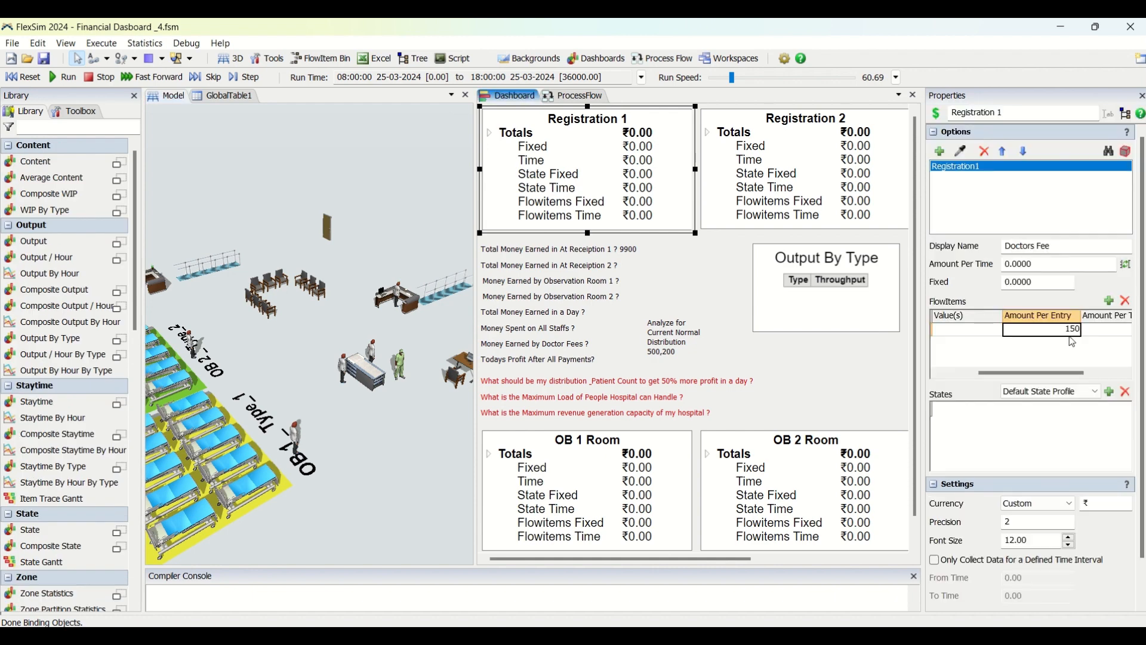
# Step: Open the Registration 2 chart's options alongside the reception area and observation rooms in the model
pyautogui.click(795, 144)
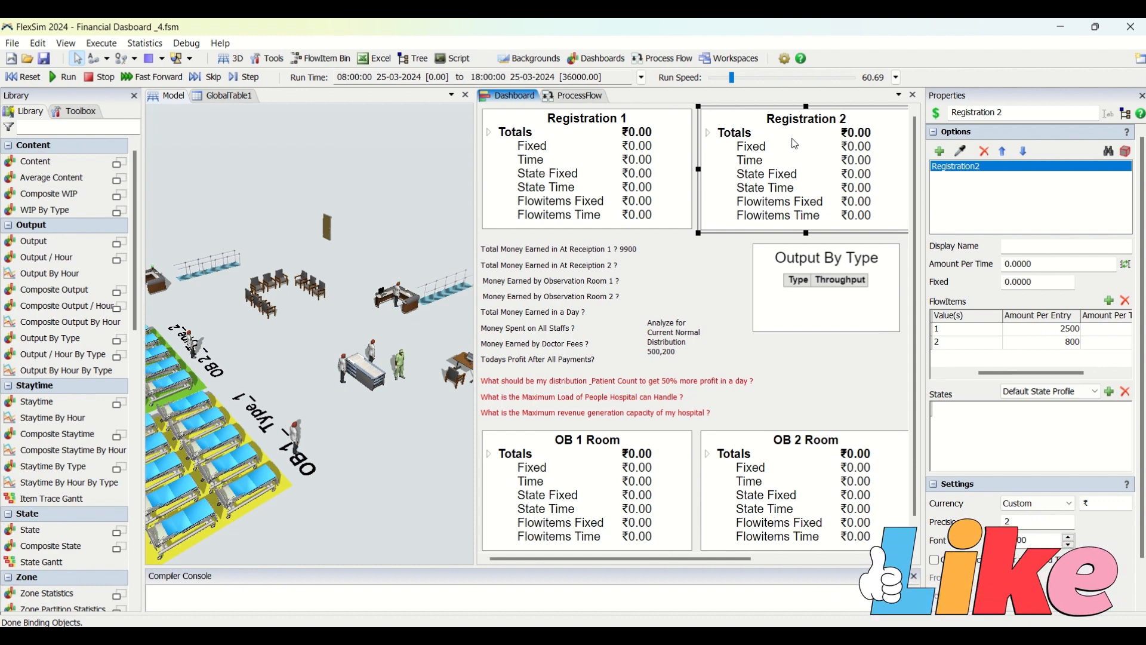
pyautogui.moveTo(275, 237); pyautogui.dragTo(313, 237)
pyautogui.click(800, 149)
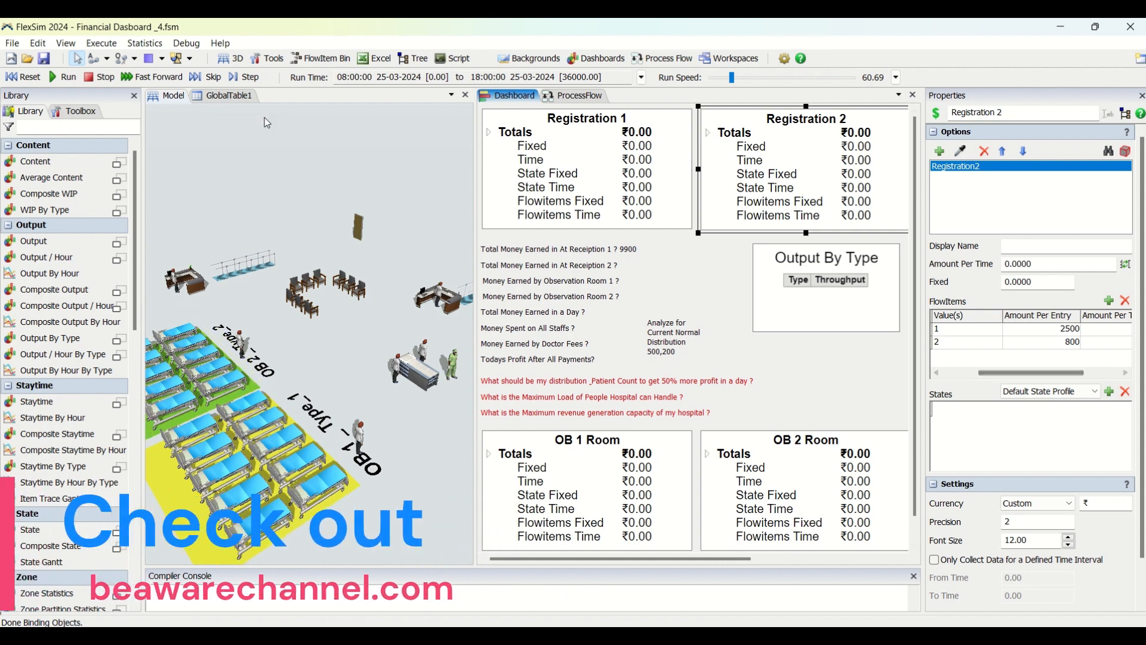
# Step: Check the Observation Room 1 and Observation Room 2 process times in GlobalTable1, and return to the model view
pyautogui.click(229, 96)
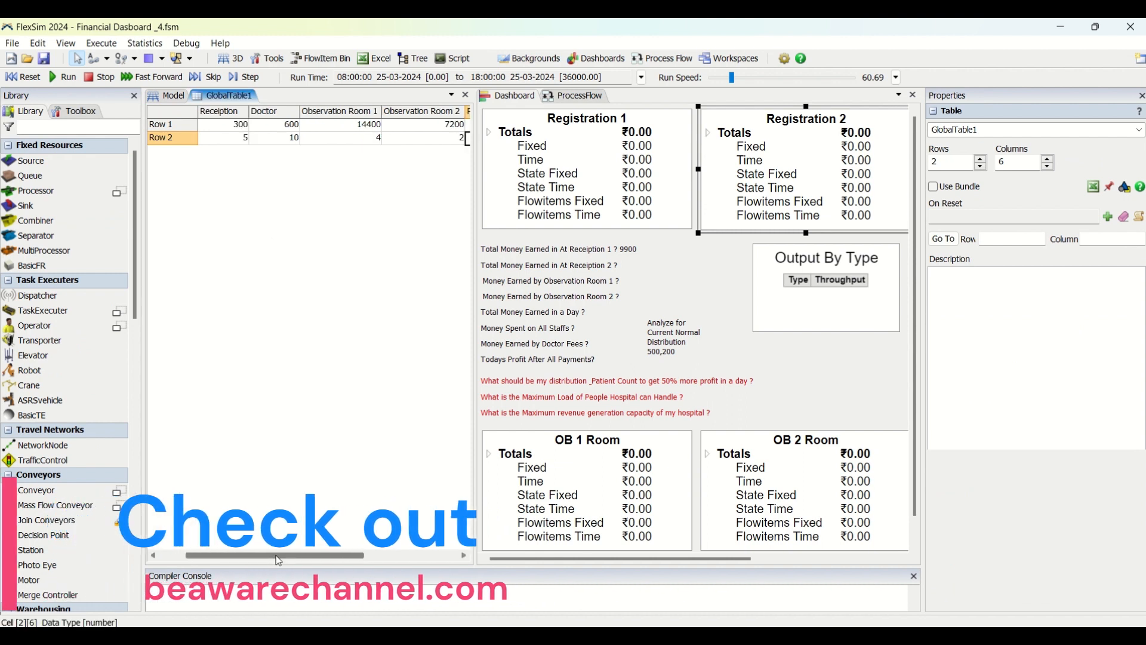
pyautogui.moveTo(279, 561); pyautogui.dragTo(312, 560)
pyautogui.click(310, 144)
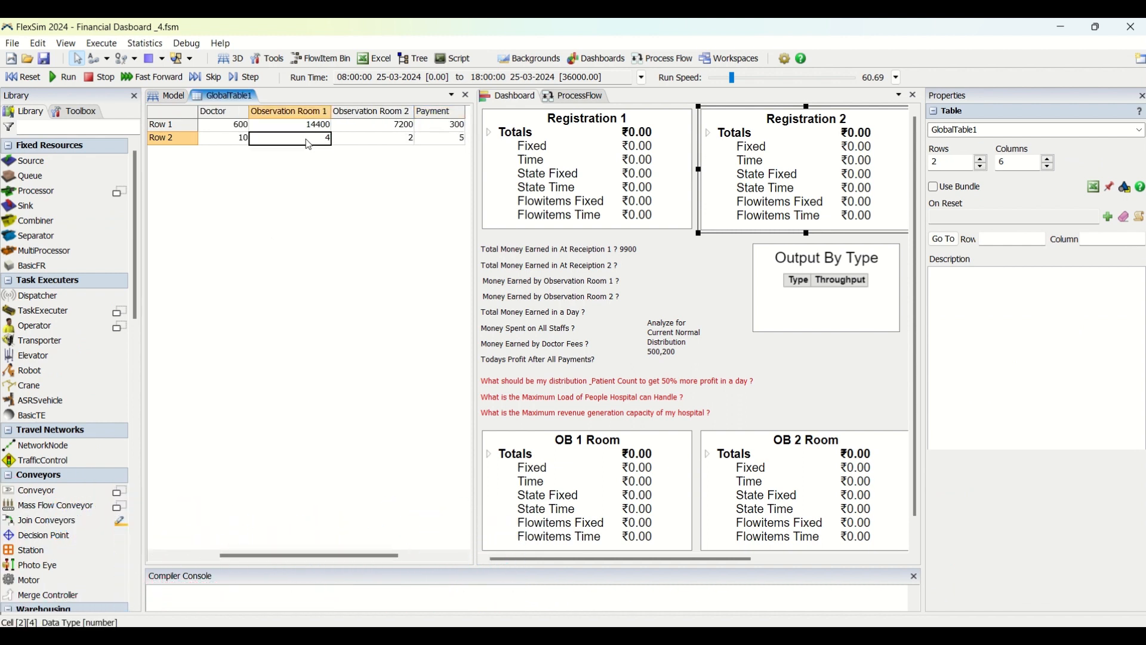
pyautogui.click(392, 145)
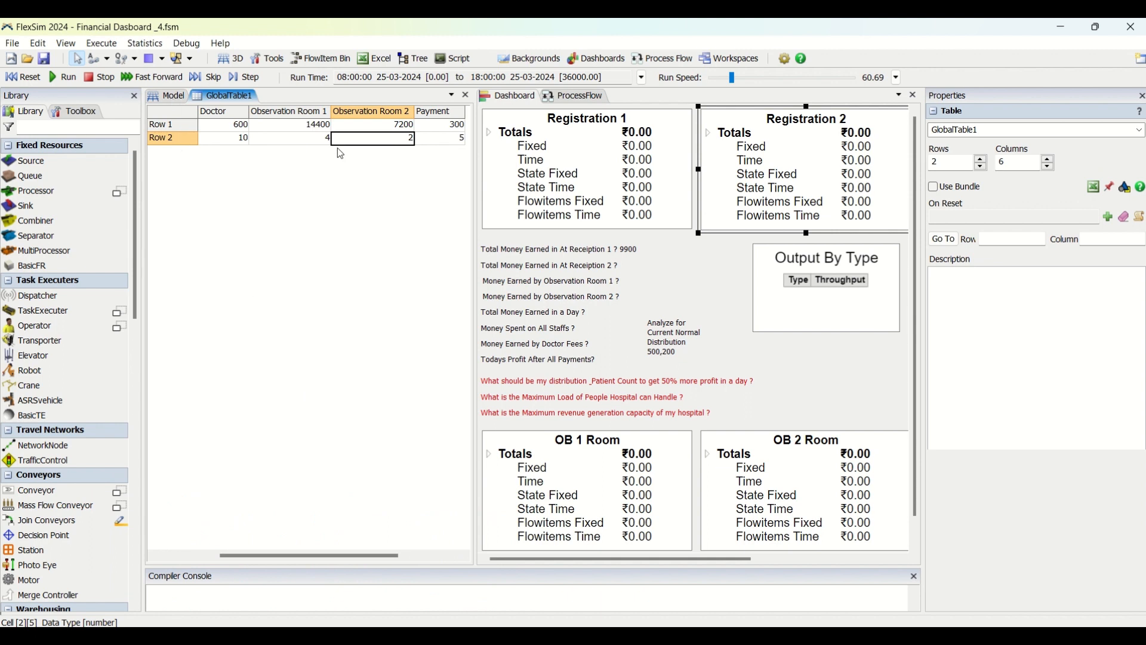
pyautogui.click(391, 182)
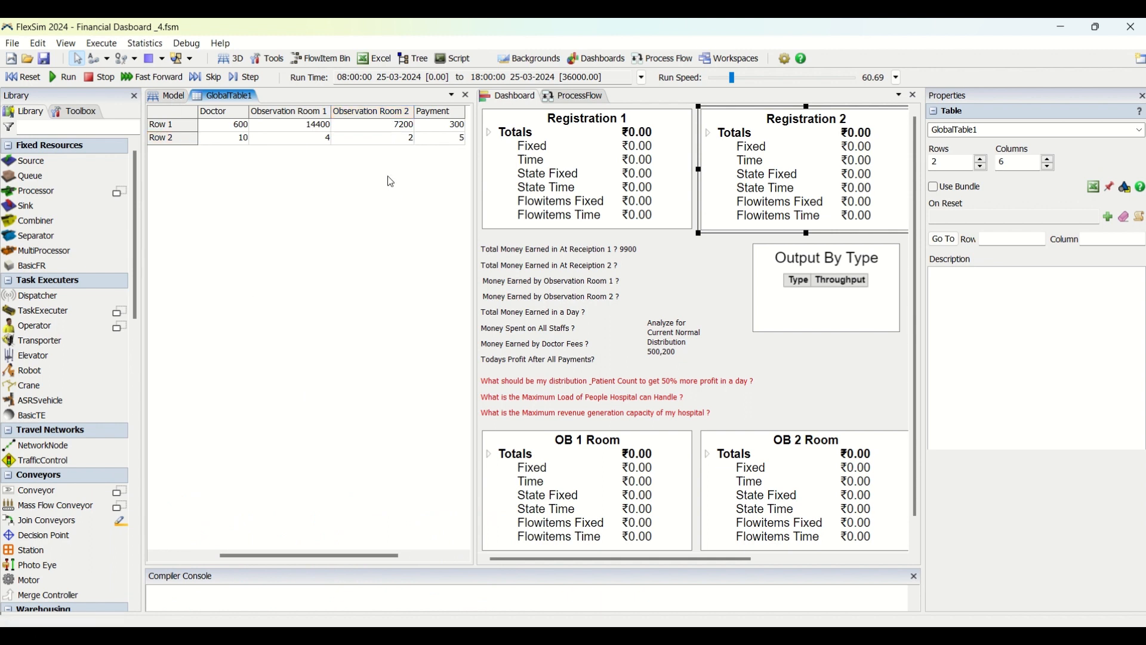
pyautogui.click(403, 113)
pyautogui.click(168, 96)
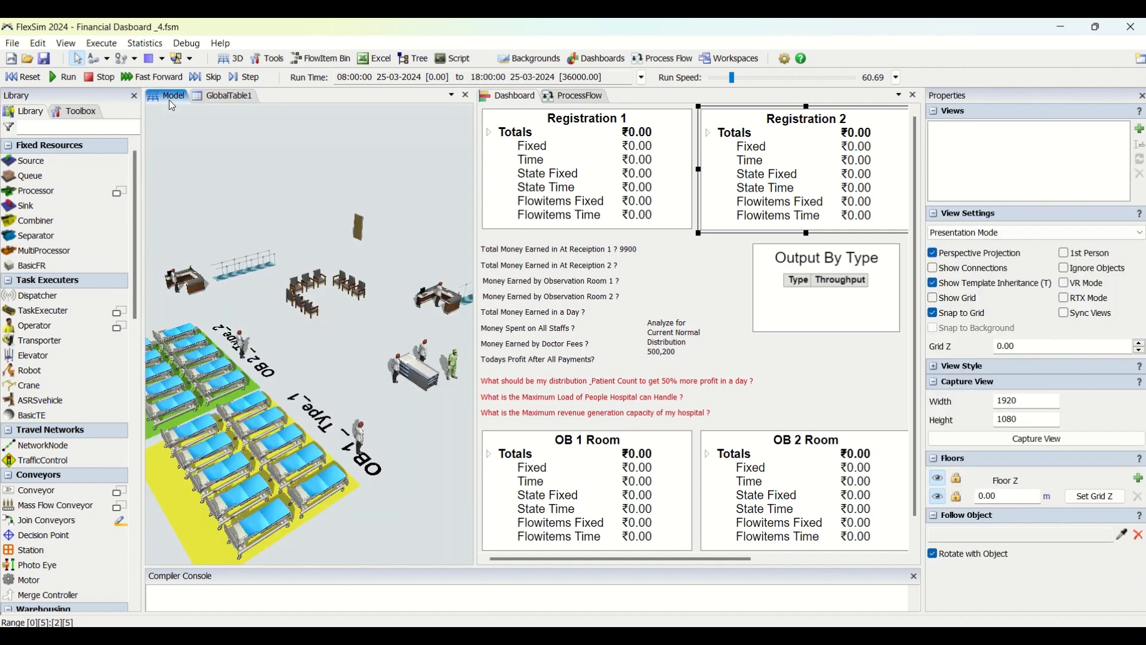
# Step: Examine the Registration 2 chart's FlowItems rows, including label name, values and amount per entry for each type
pyautogui.click(772, 209)
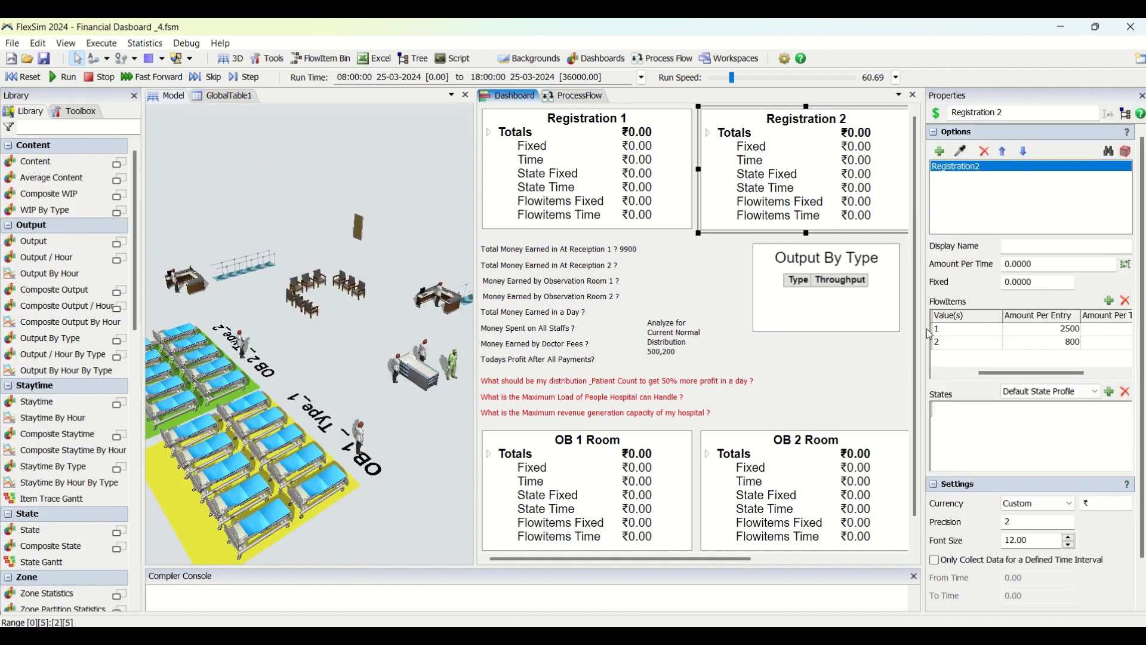
pyautogui.click(1062, 346)
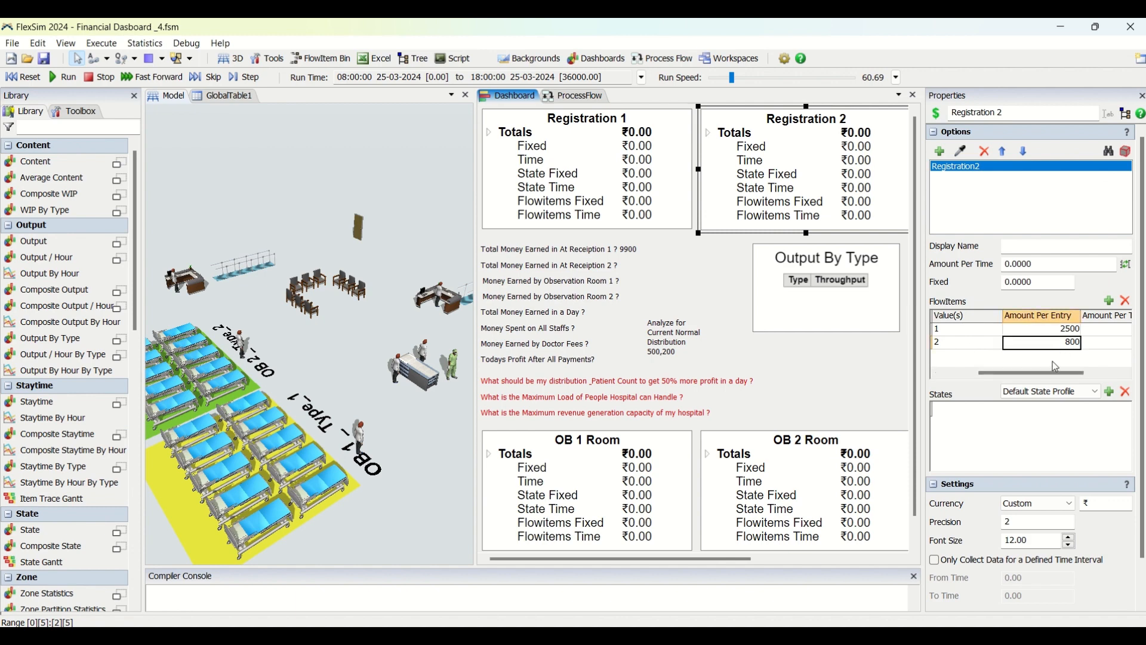
pyautogui.click(1052, 328)
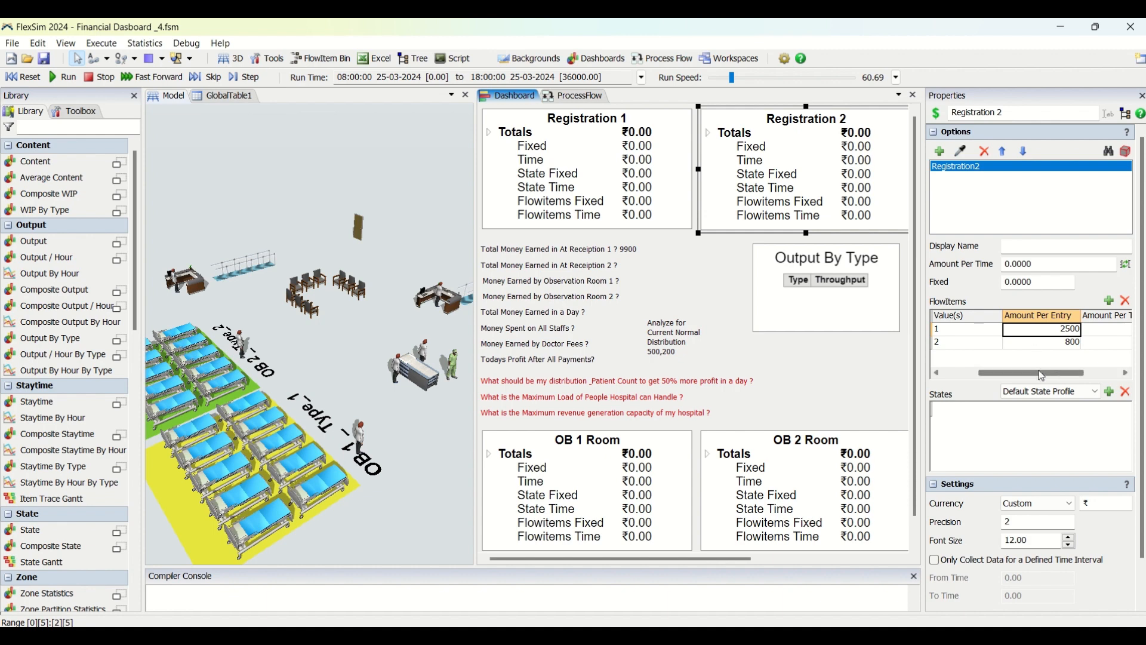
pyautogui.moveTo(1011, 378); pyautogui.dragTo(958, 375)
pyautogui.click(957, 345)
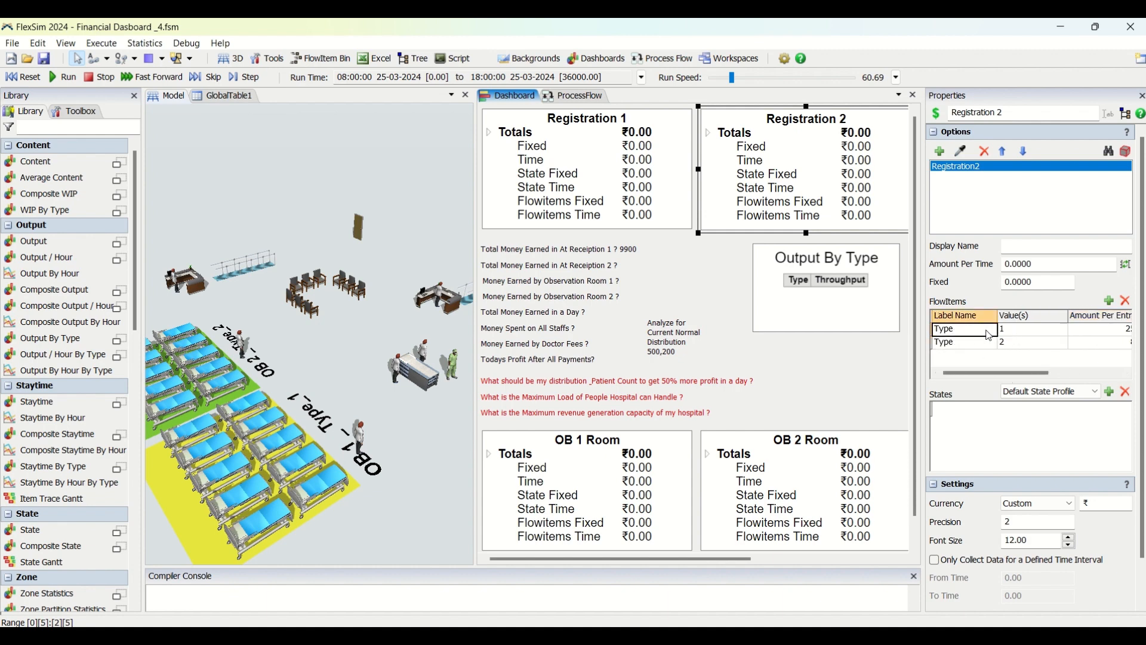
pyautogui.click(1020, 332)
pyautogui.click(1021, 345)
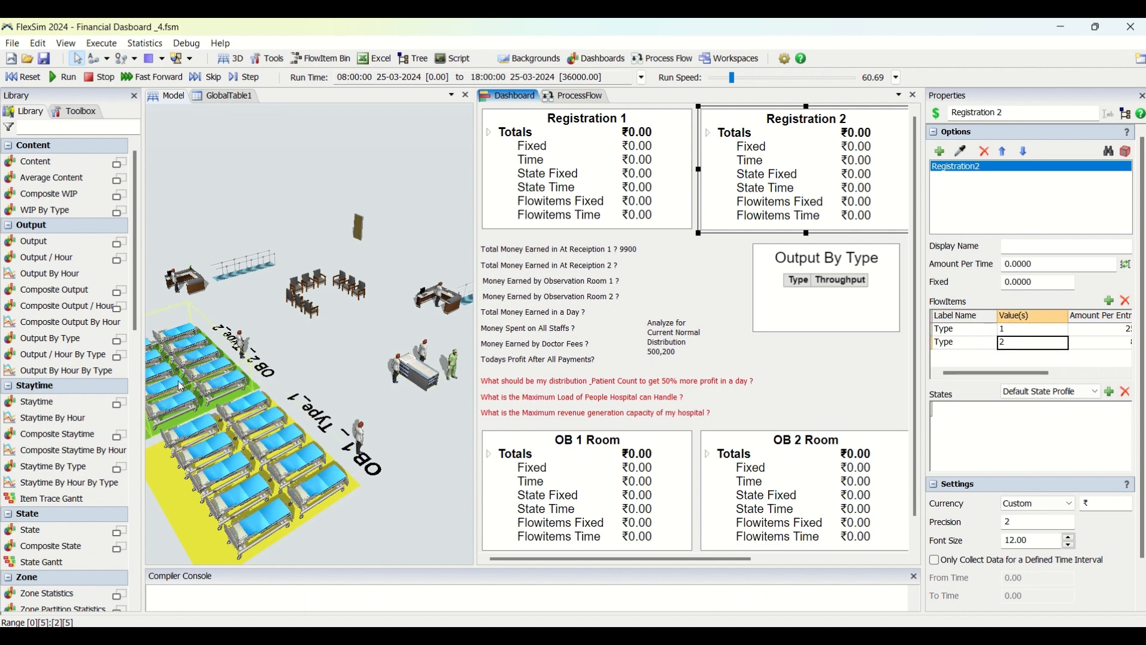
# Step: Compare the OB 1 and OB 2 bed areas in the model with the Registration 2 chart's FlowItems type rows
pyautogui.click(323, 491)
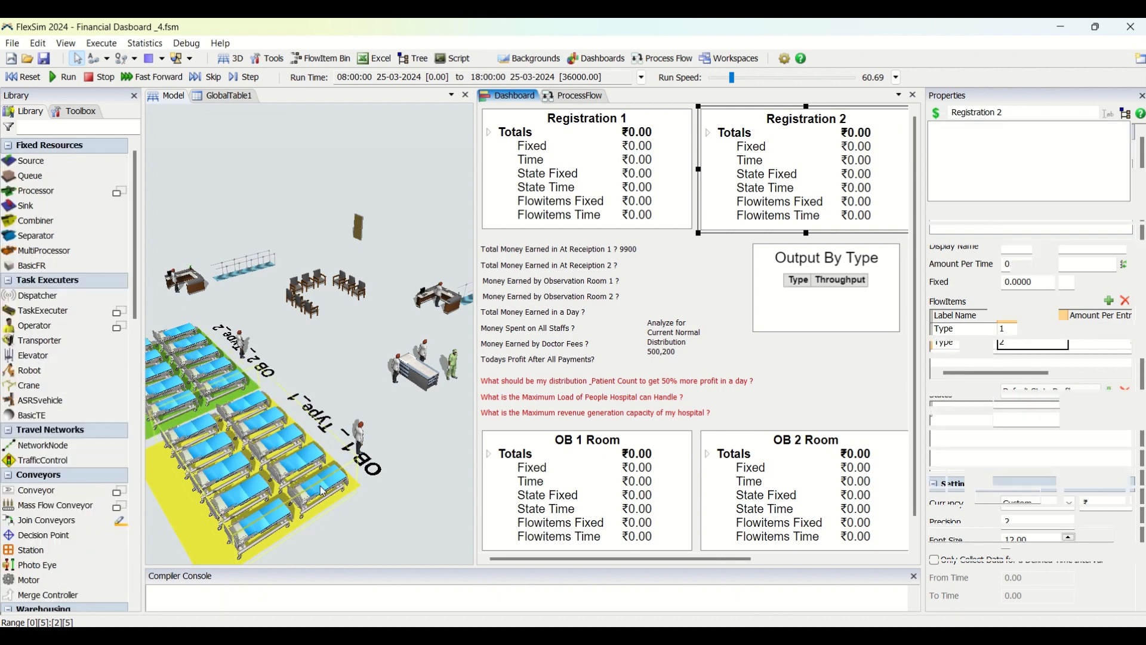
pyautogui.click(387, 415)
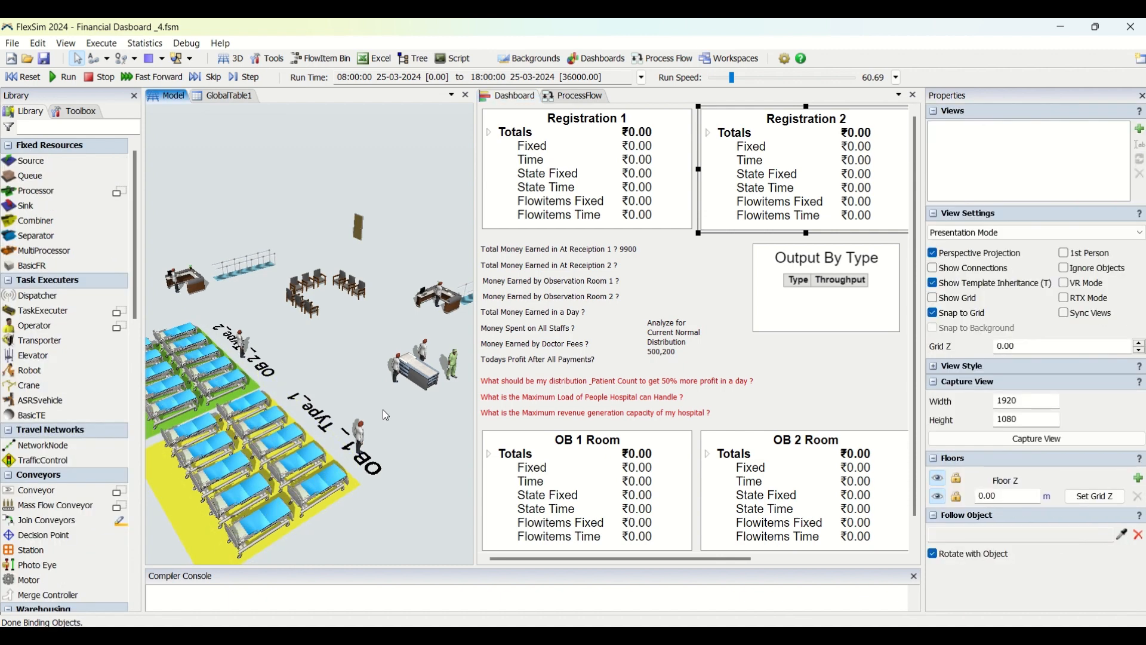
pyautogui.click(715, 222)
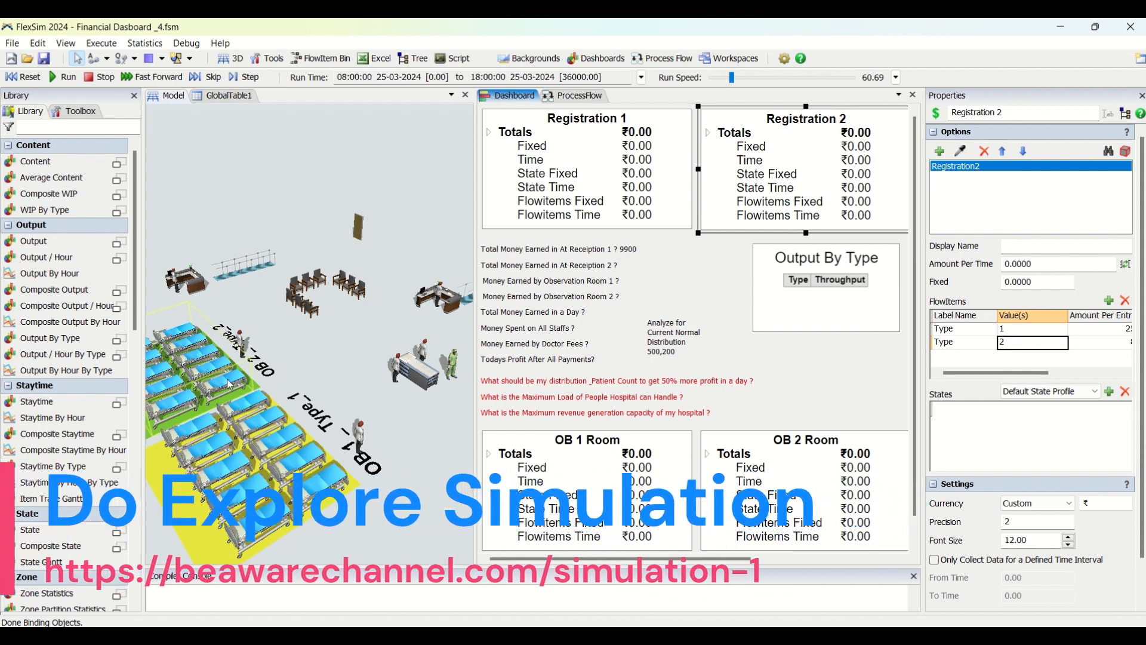
pyautogui.moveTo(1021, 373); pyautogui.dragTo(1043, 374)
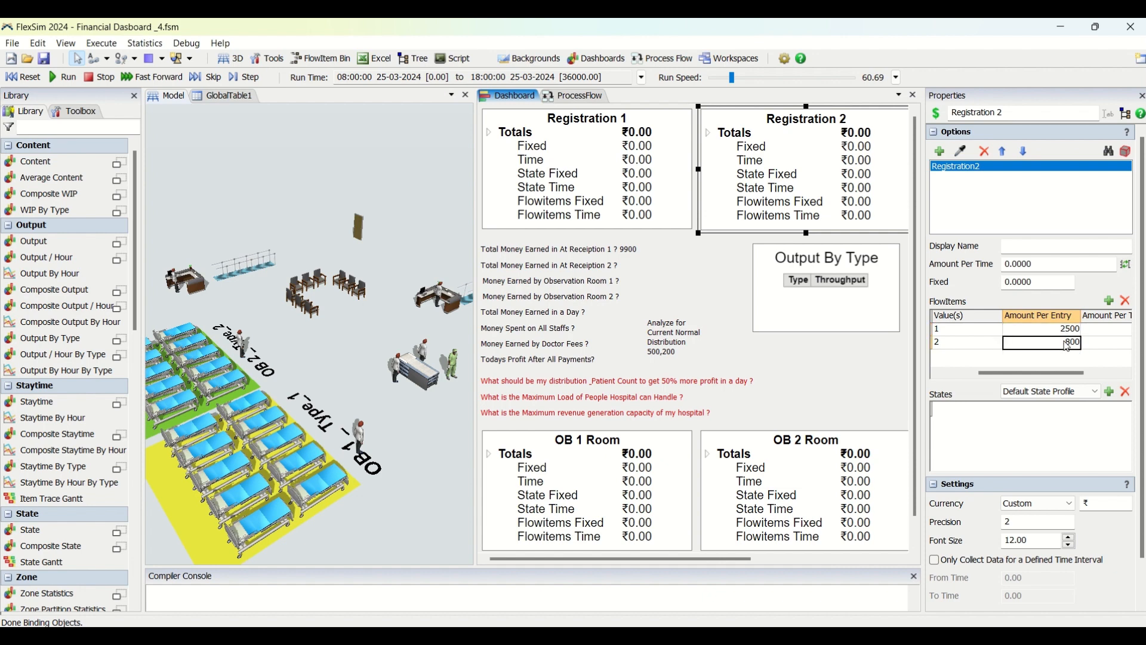
pyautogui.moveTo(1058, 374); pyautogui.dragTo(995, 384)
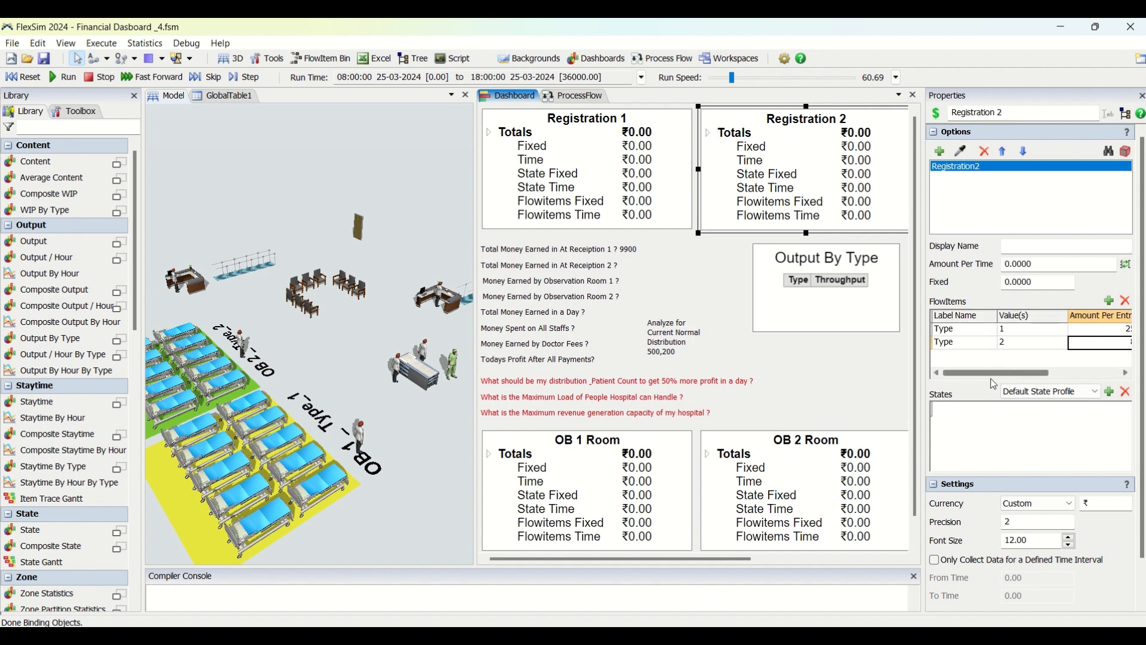
# Step: Check both Creation column entries in GlobalTable1, and return to the model view
pyautogui.click(839, 367)
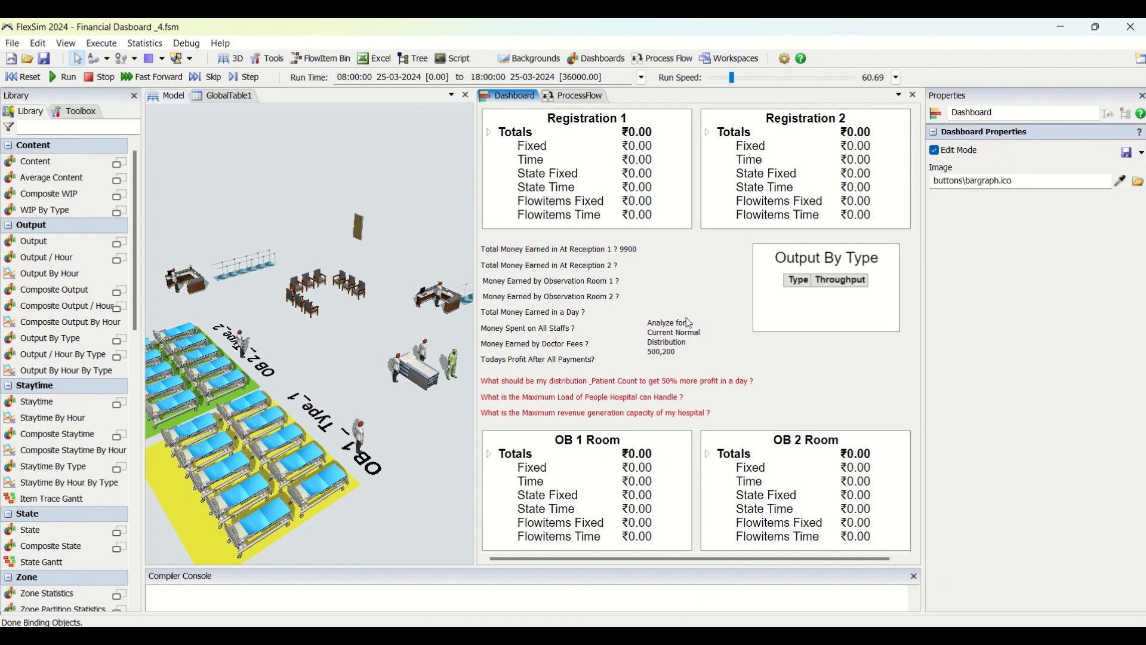
pyautogui.moveTo(302, 160); pyautogui.dragTo(277, 157)
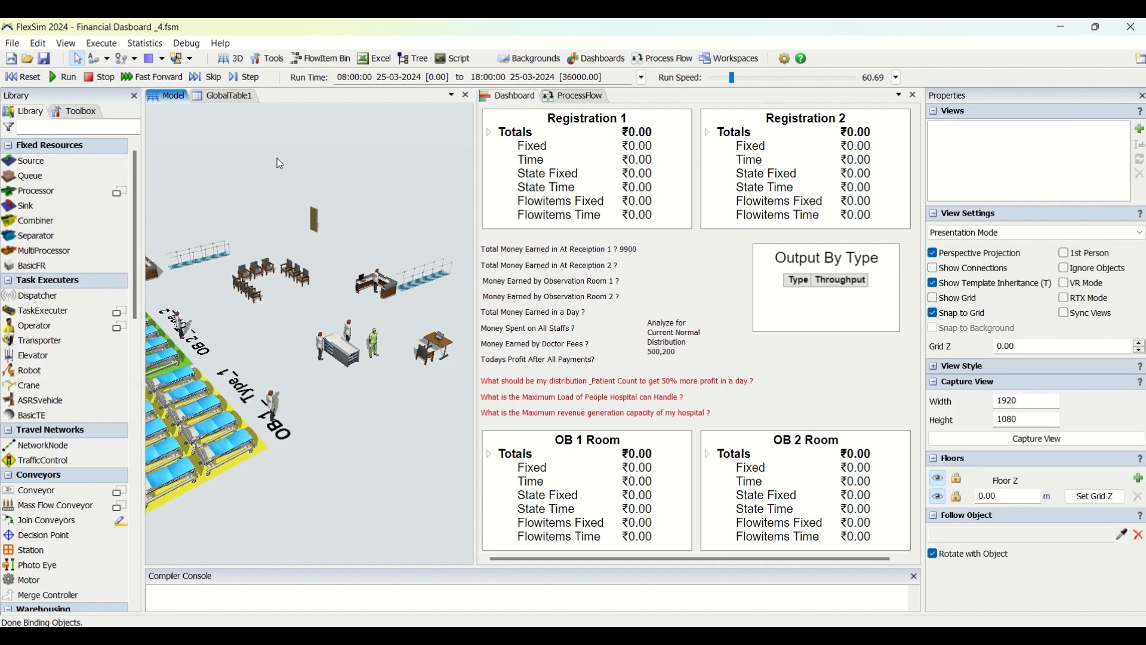
pyautogui.click(230, 96)
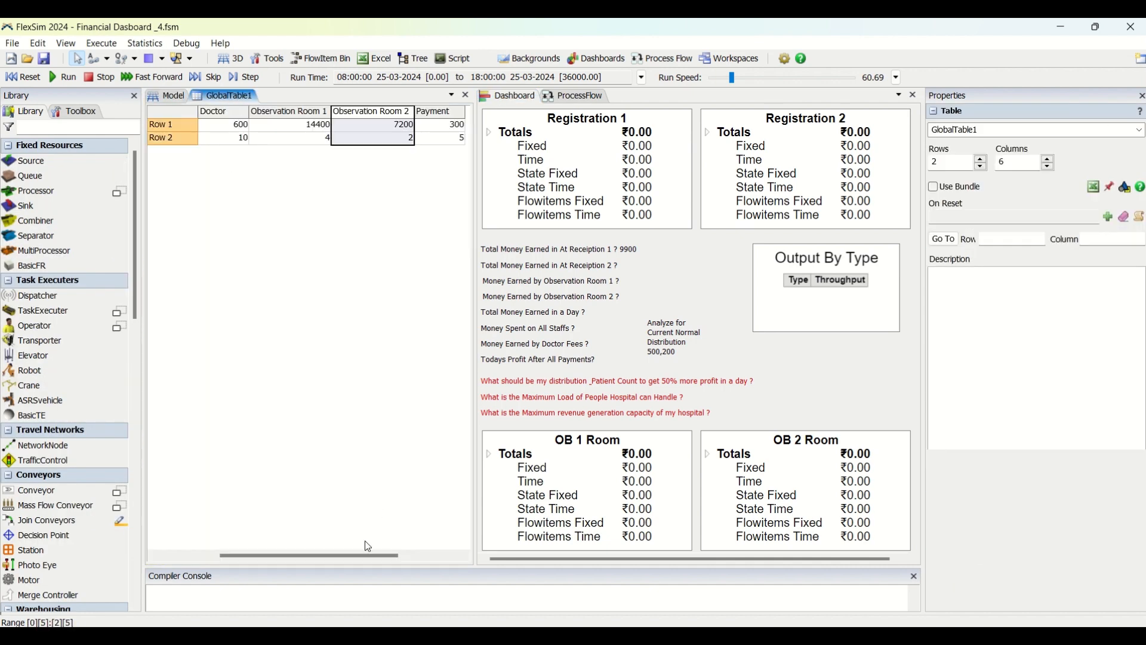
pyautogui.moveTo(365, 555); pyautogui.dragTo(305, 555)
pyautogui.click(270, 127)
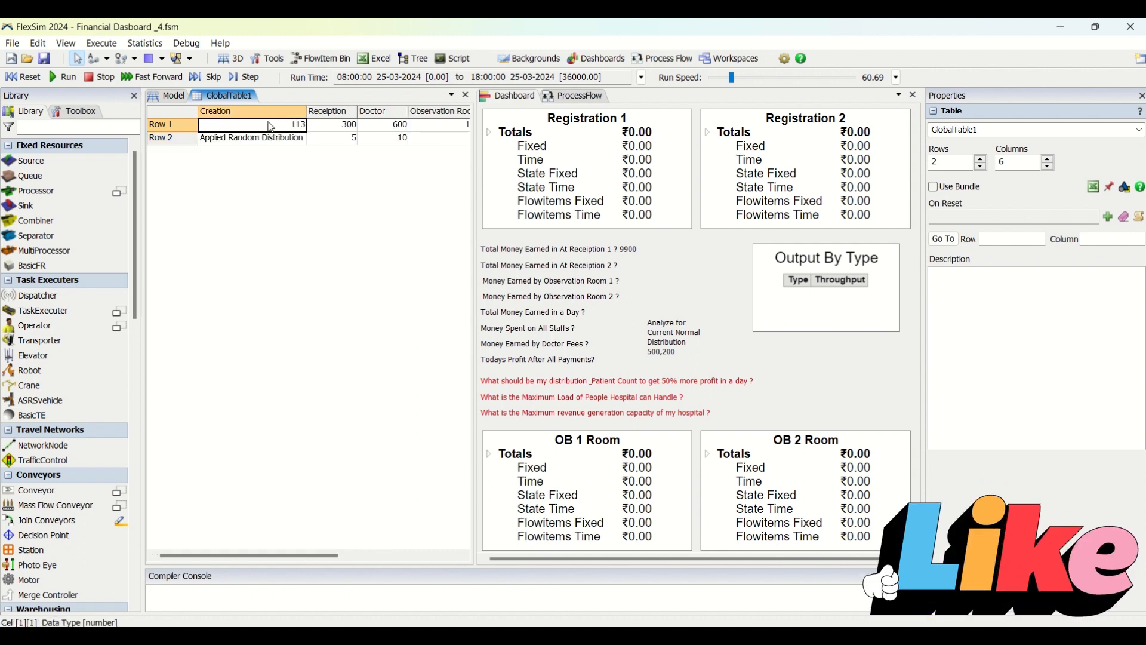
pyautogui.click(266, 138)
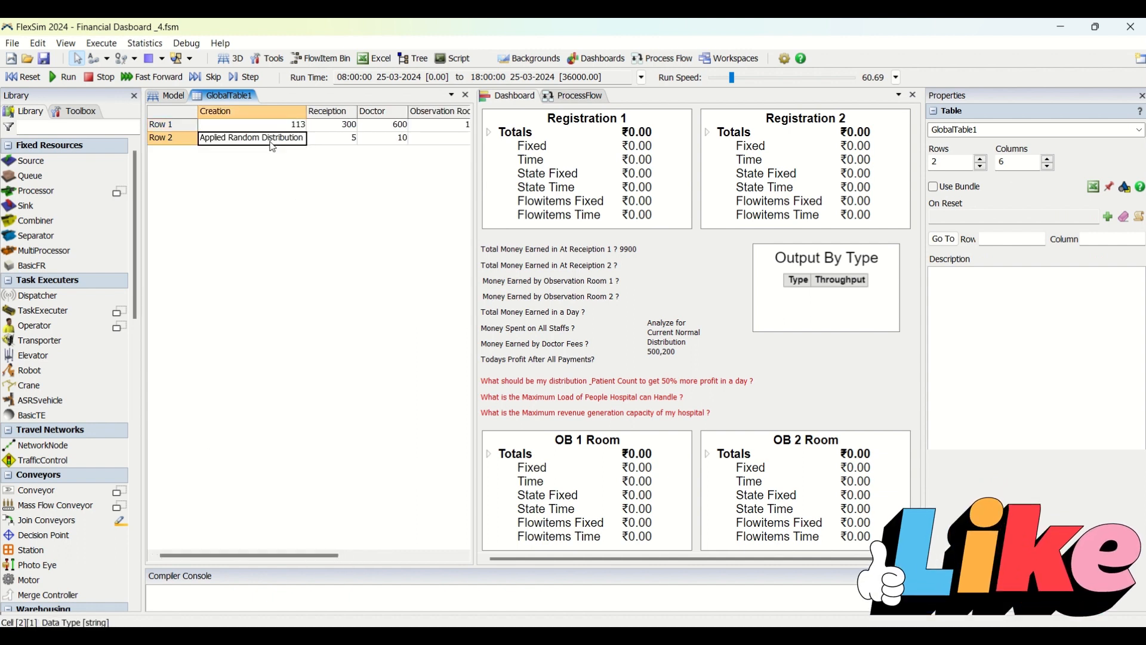
pyautogui.click(163, 98)
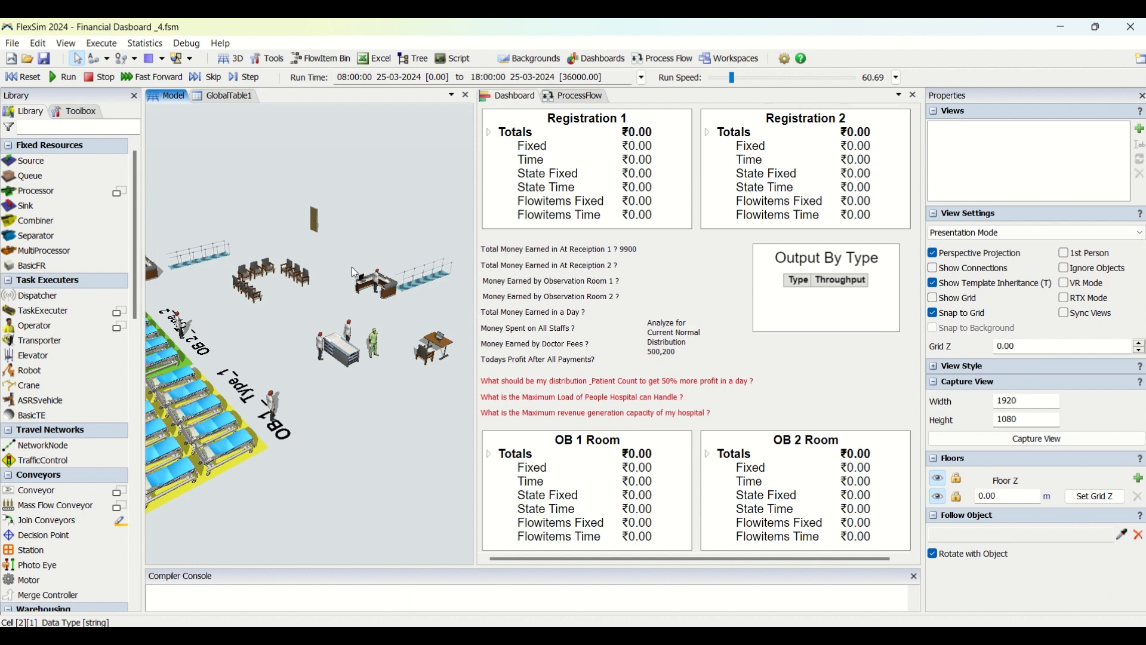
# Step: Move the "Analyze for Current Normal Distribution 500,200" text label slightly upward on the dashboard
pyautogui.click(673, 353)
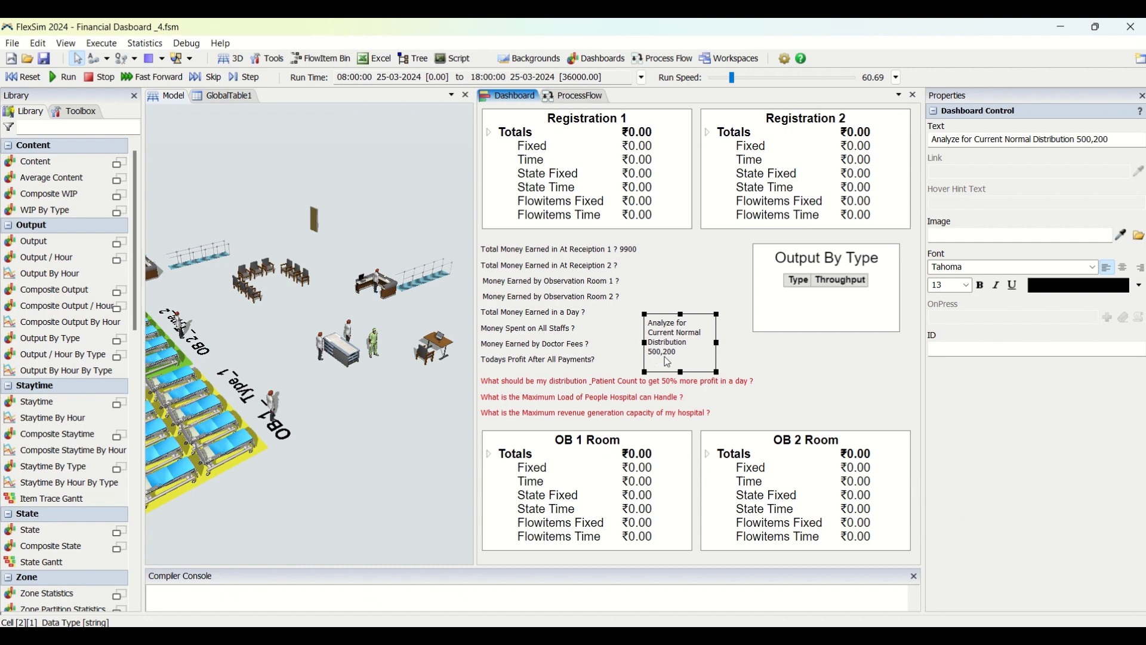
pyautogui.click(343, 388)
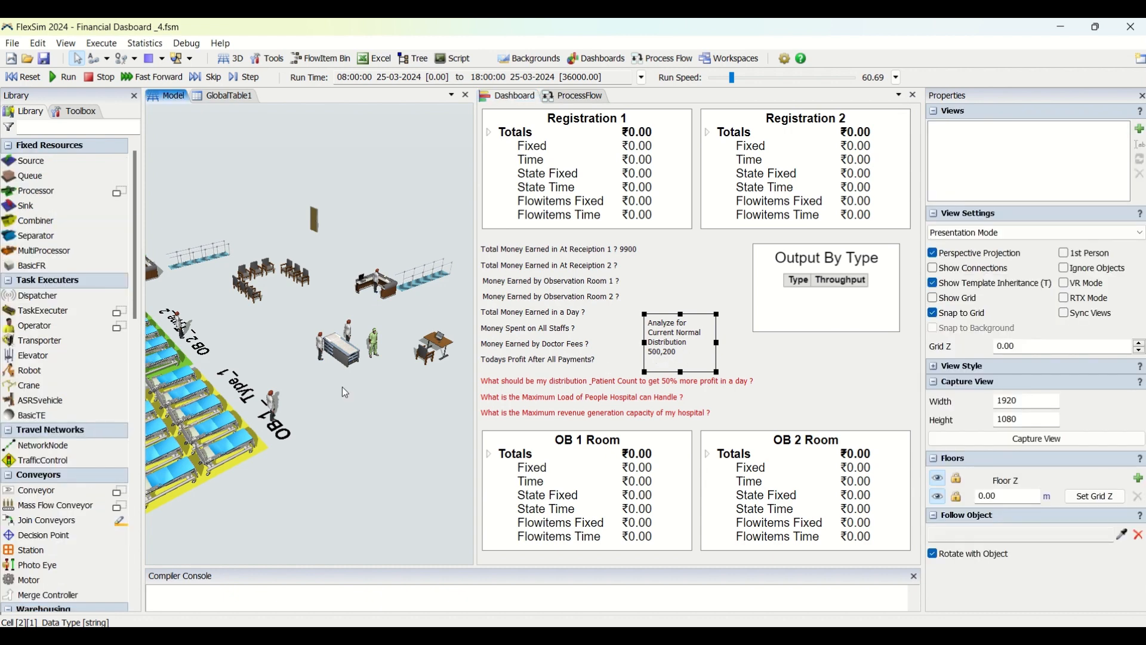
pyautogui.click(679, 332)
pyautogui.moveTo(667, 315); pyautogui.dragTo(664, 306)
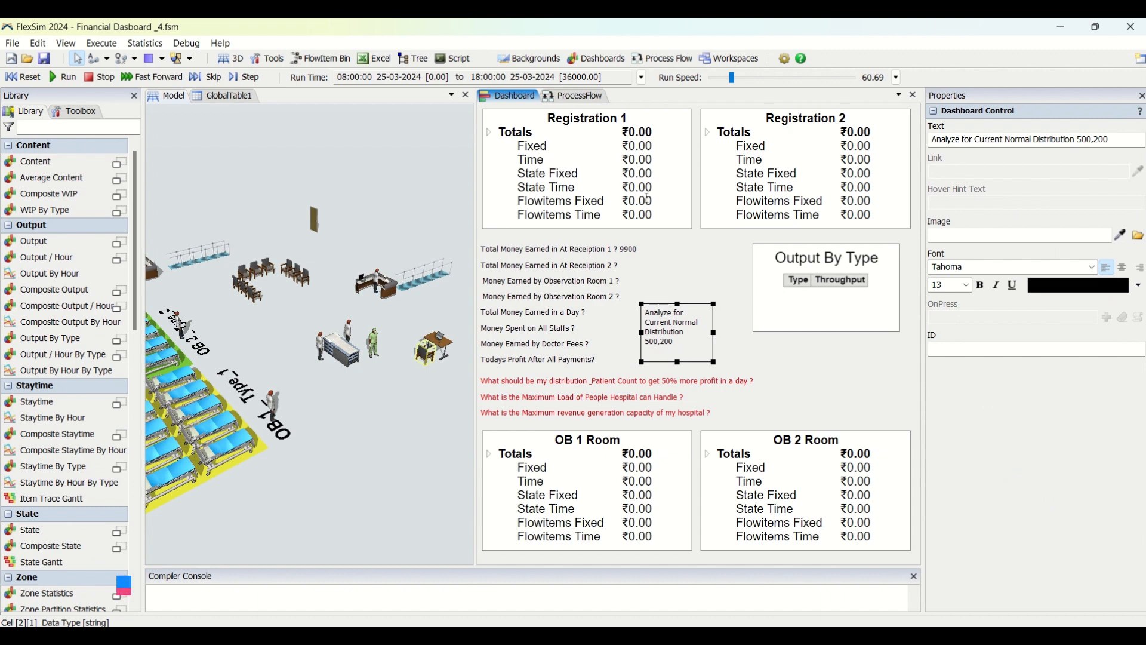
# Step: Examine the normal distribution and GlobalTable1 lines in the Registration1 desk's On Entry custom code, and close the code editor
pyautogui.click(371, 463)
pyautogui.click(383, 293)
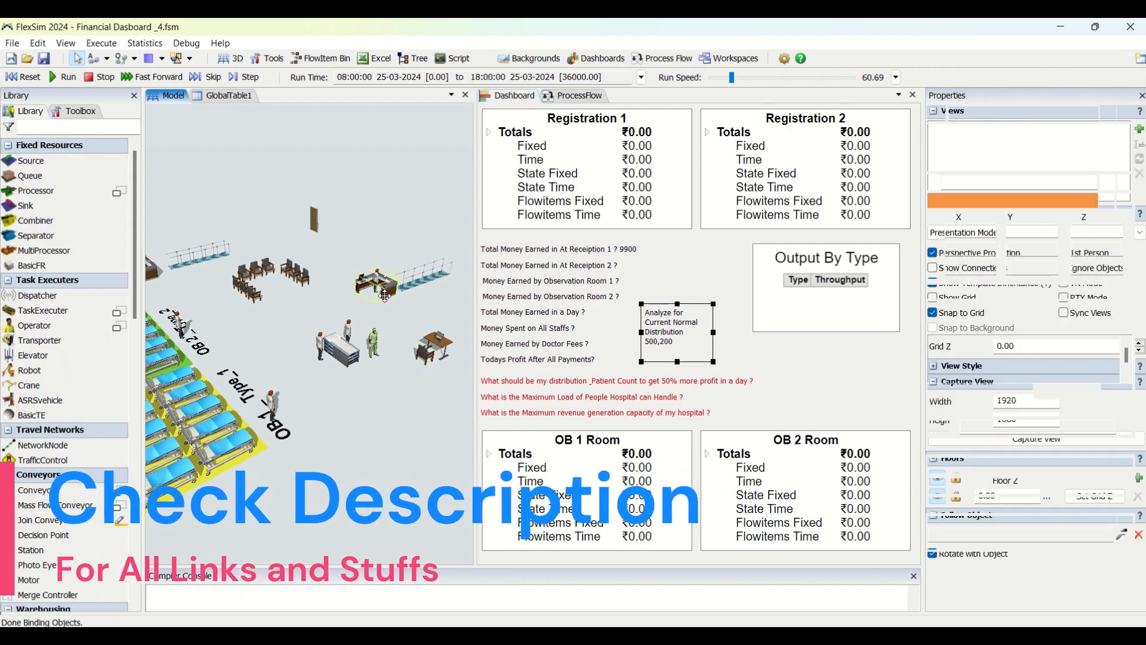
pyautogui.scroll(-5, 1139, 536)
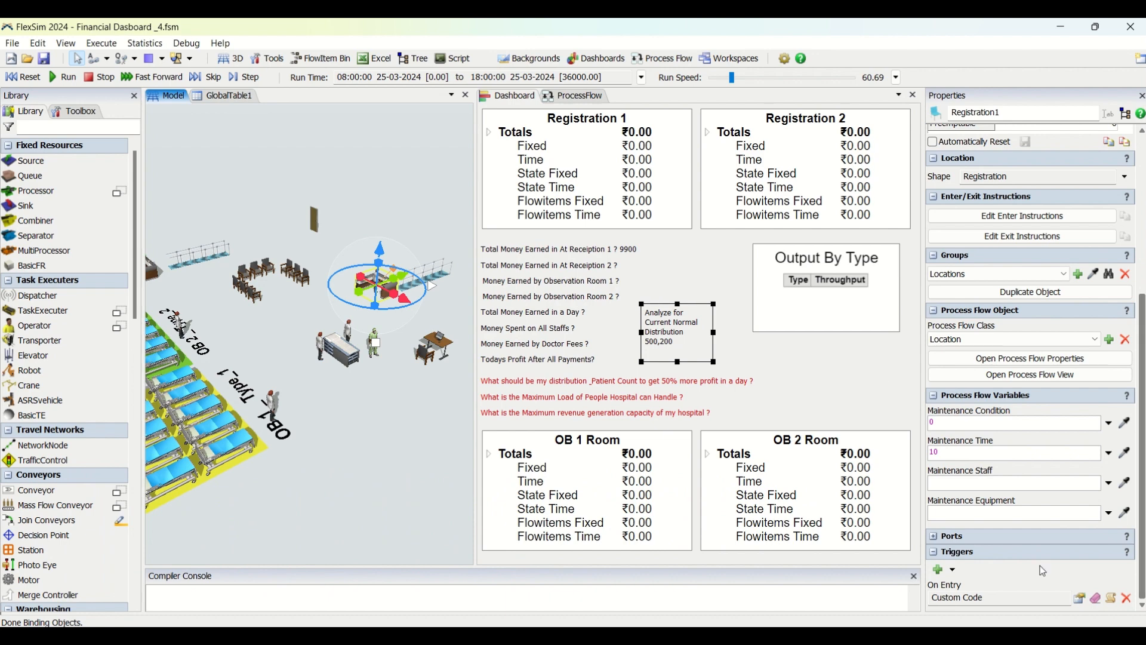
pyautogui.click(1113, 600)
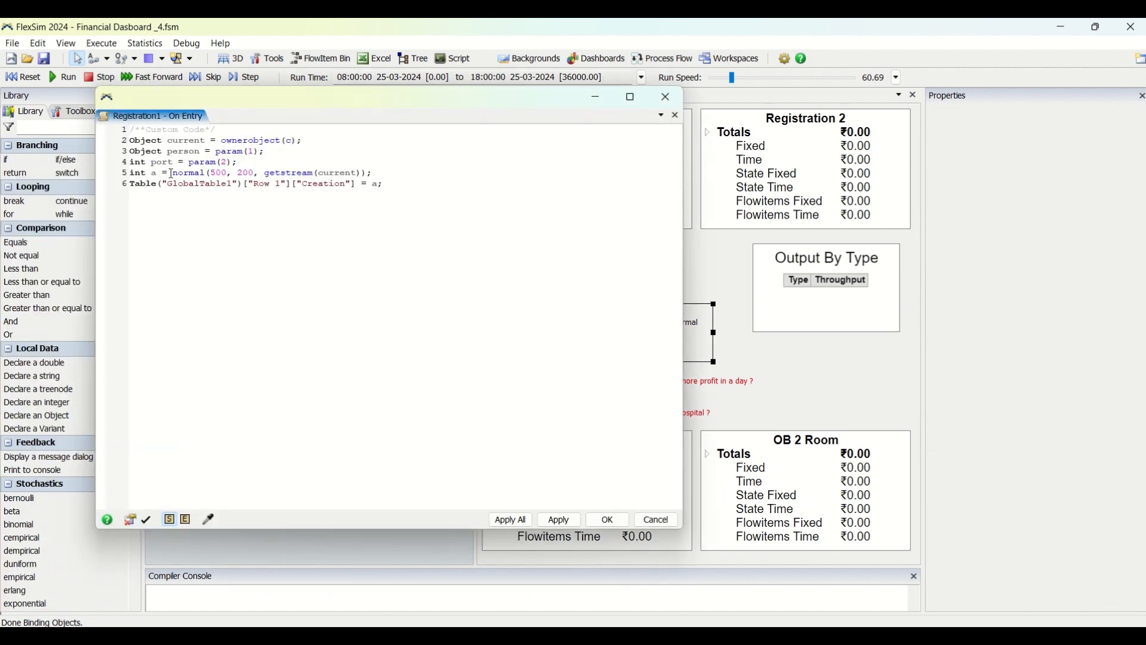
pyautogui.moveTo(172, 174); pyautogui.dragTo(415, 189)
pyautogui.click(608, 522)
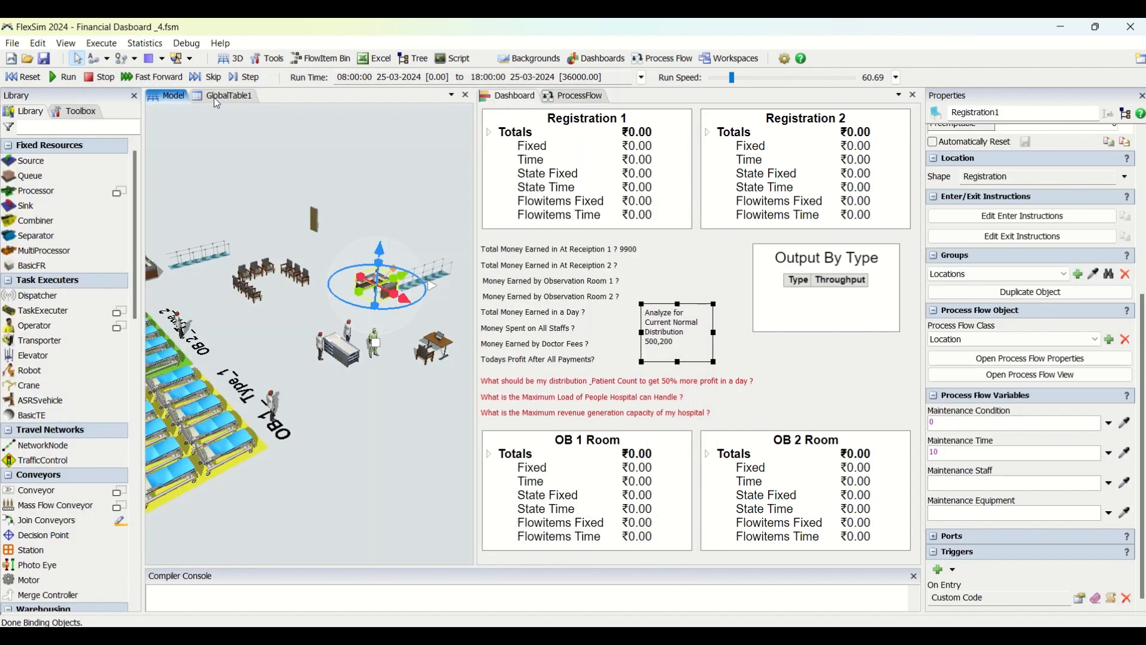
# Step: Check the Creation, Reception and Doctor columns in GlobalTable1 beside the dashboard, and bring back the 3D model view
pyautogui.click(217, 98)
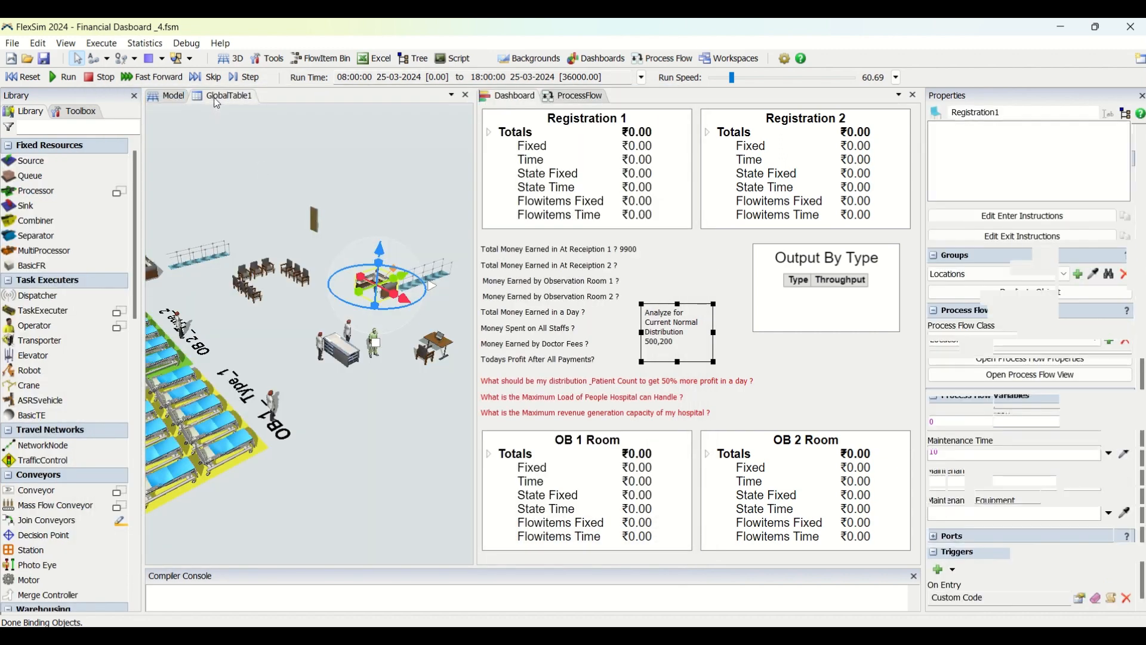
pyautogui.click(553, 100)
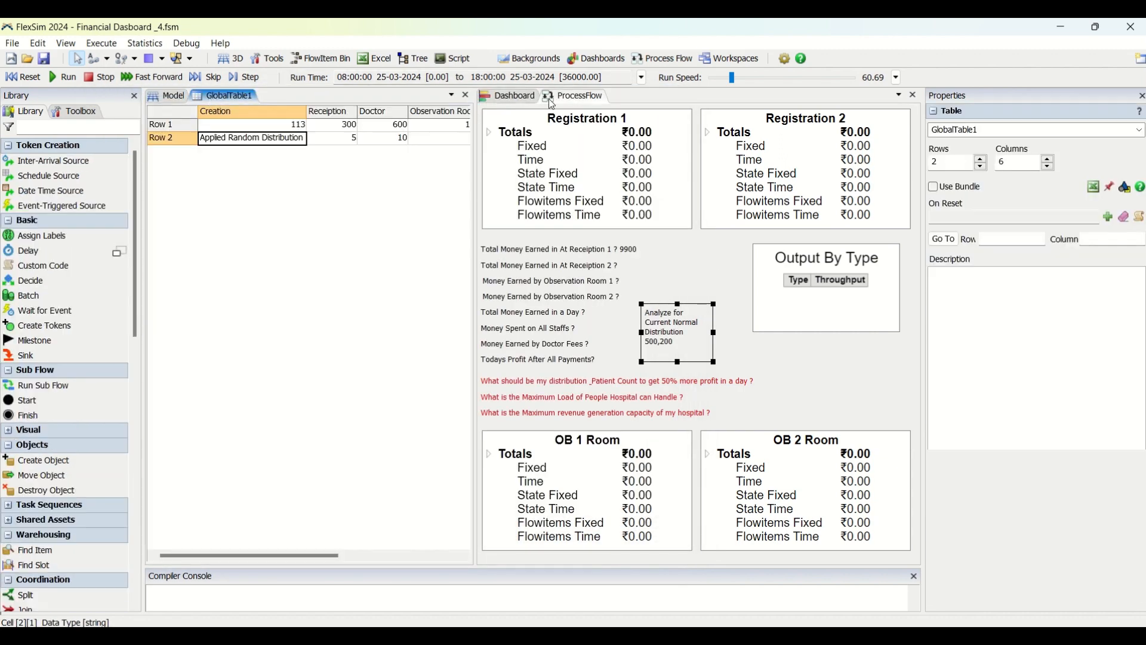
pyautogui.click(513, 96)
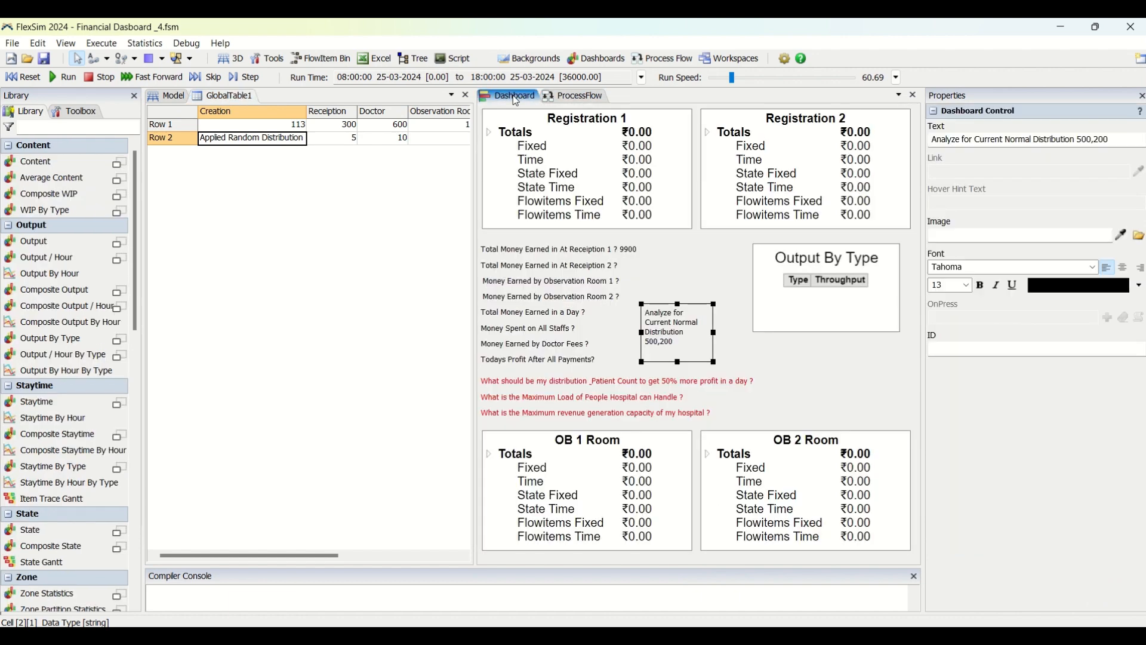
pyautogui.click(163, 98)
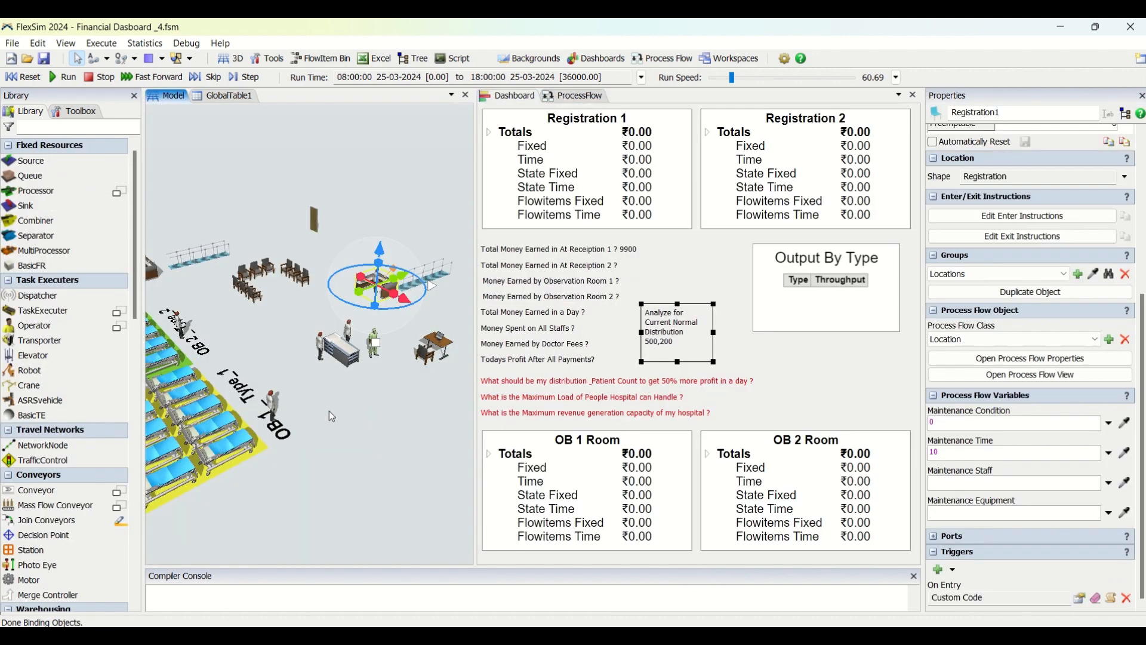
# Step: Examine the registration desk, waiting chairs, doctor's desk and treatment bed with its staff in the 3D model
pyautogui.click(364, 399)
pyautogui.scroll(5, 385, 341)
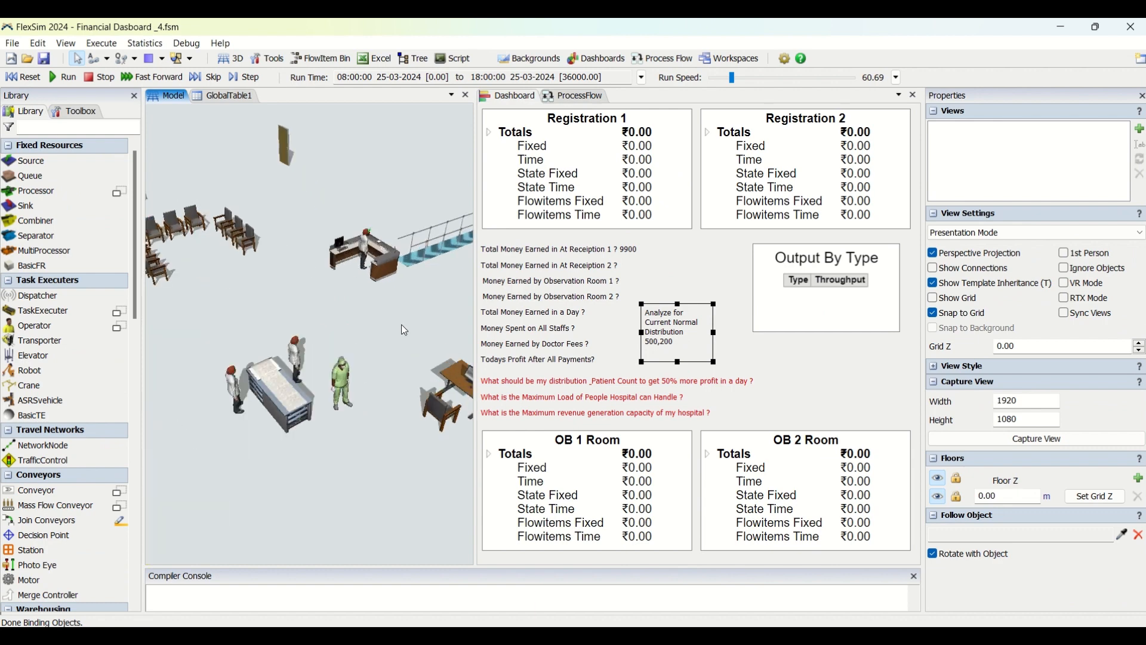
pyautogui.moveTo(393, 334); pyautogui.dragTo(391, 331, button='right')
pyautogui.moveTo(392, 332); pyautogui.dragTo(379, 357)
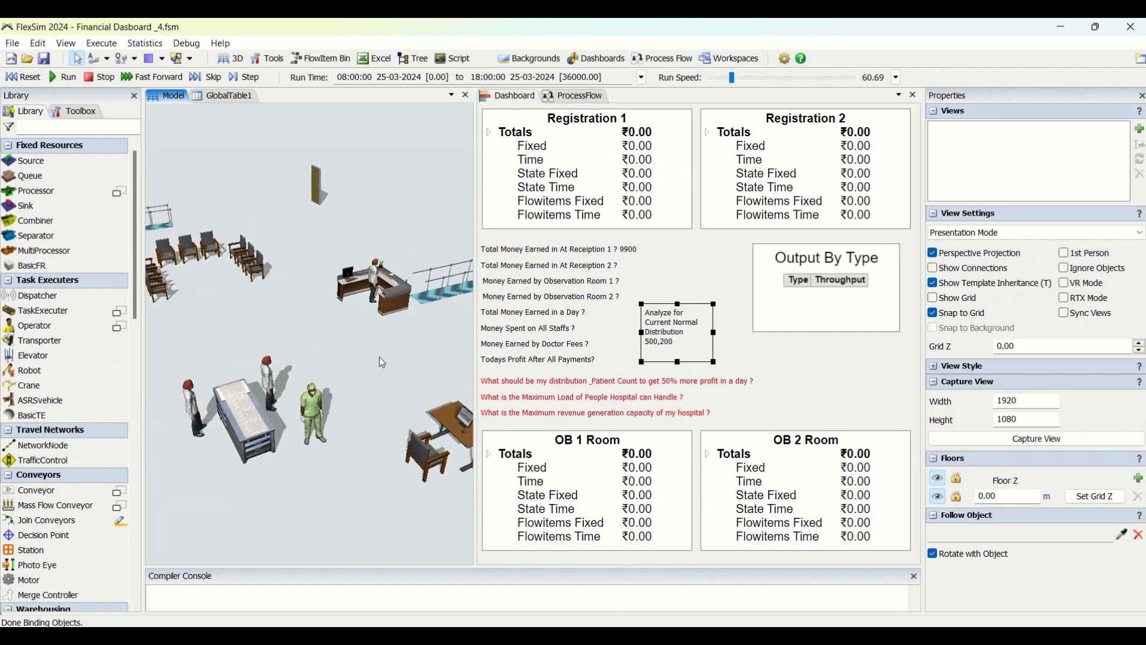
pyautogui.scroll(-2, 376, 354)
pyautogui.moveTo(376, 353); pyautogui.dragTo(406, 350, button='right')
pyautogui.moveTo(406, 353); pyautogui.dragTo(343, 347)
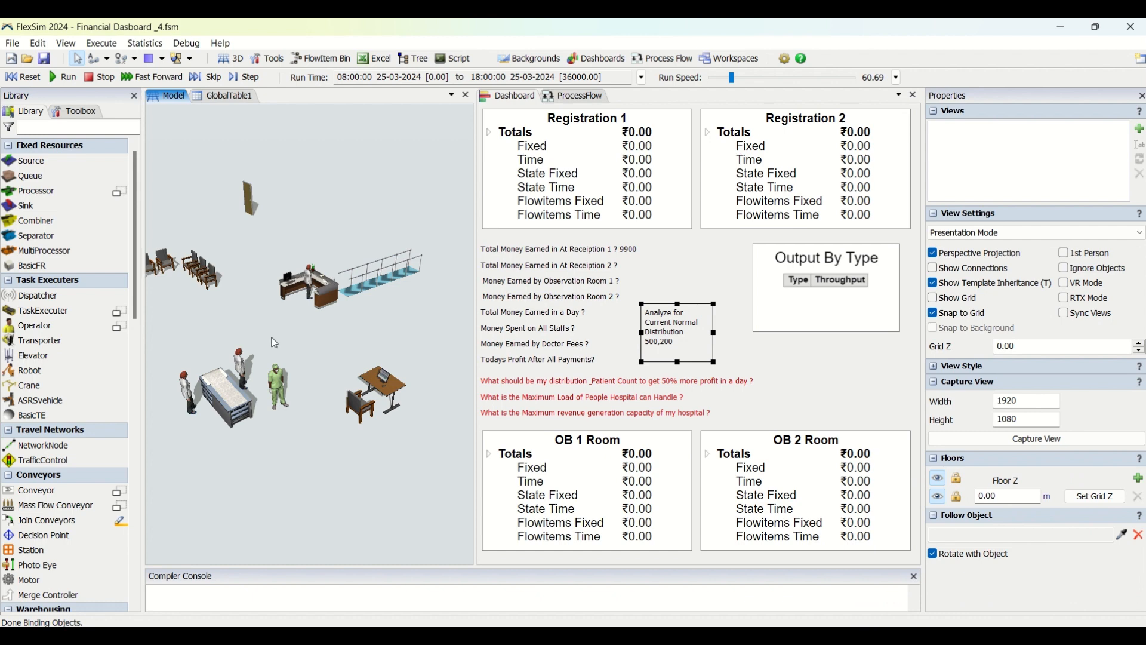
pyautogui.moveTo(271, 338); pyautogui.dragTo(383, 335)
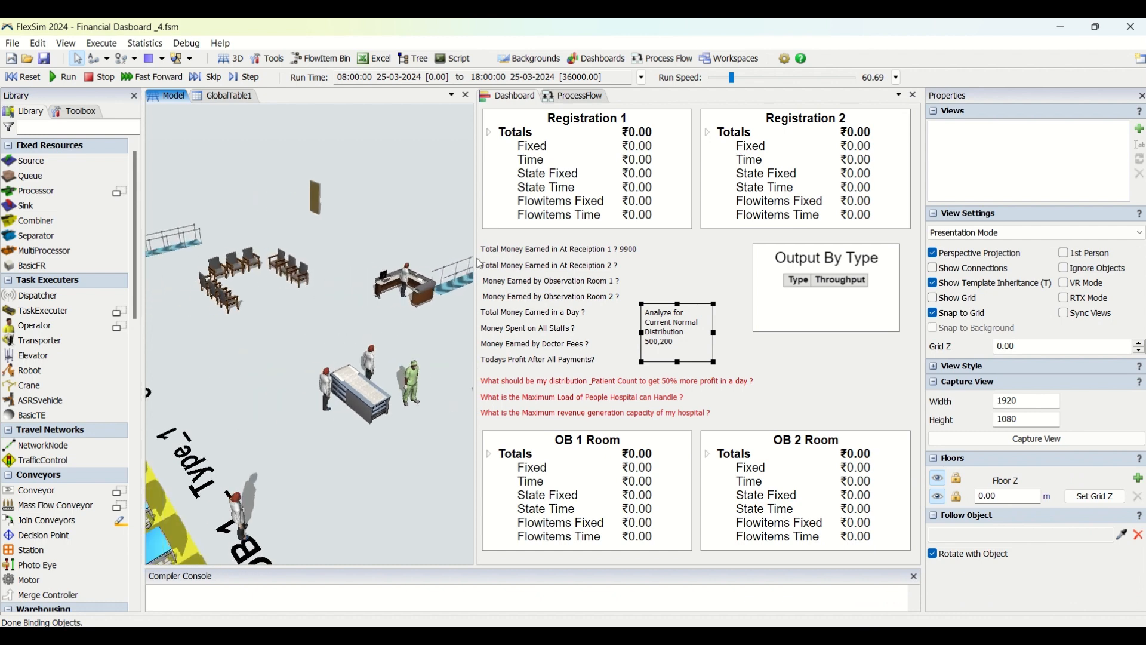
# Step: Review the distribution text label and the option settings of the Registration 1 and Registration 2 charts on the dashboard
pyautogui.click(717, 268)
pyautogui.click(686, 345)
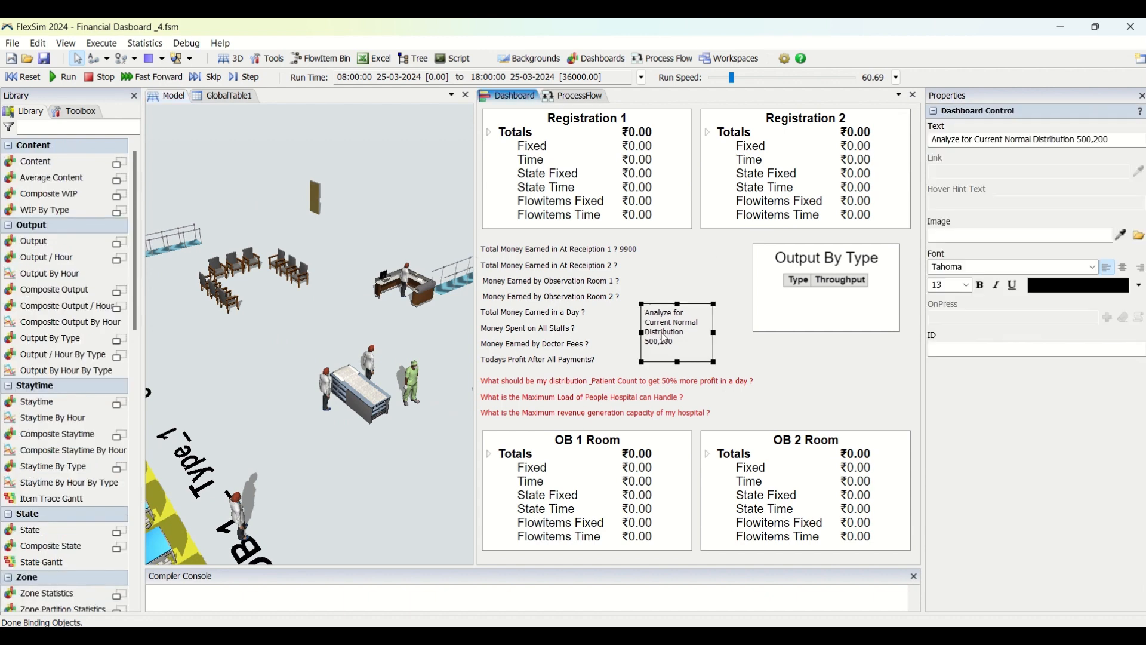
pyautogui.click(706, 277)
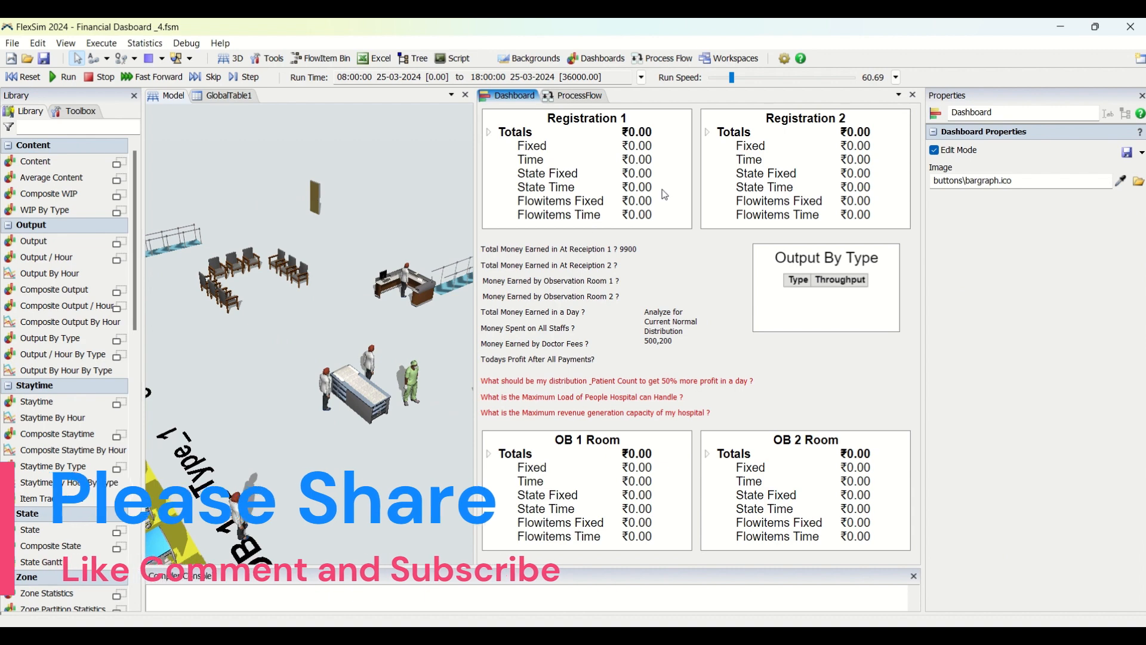
pyautogui.click(666, 170)
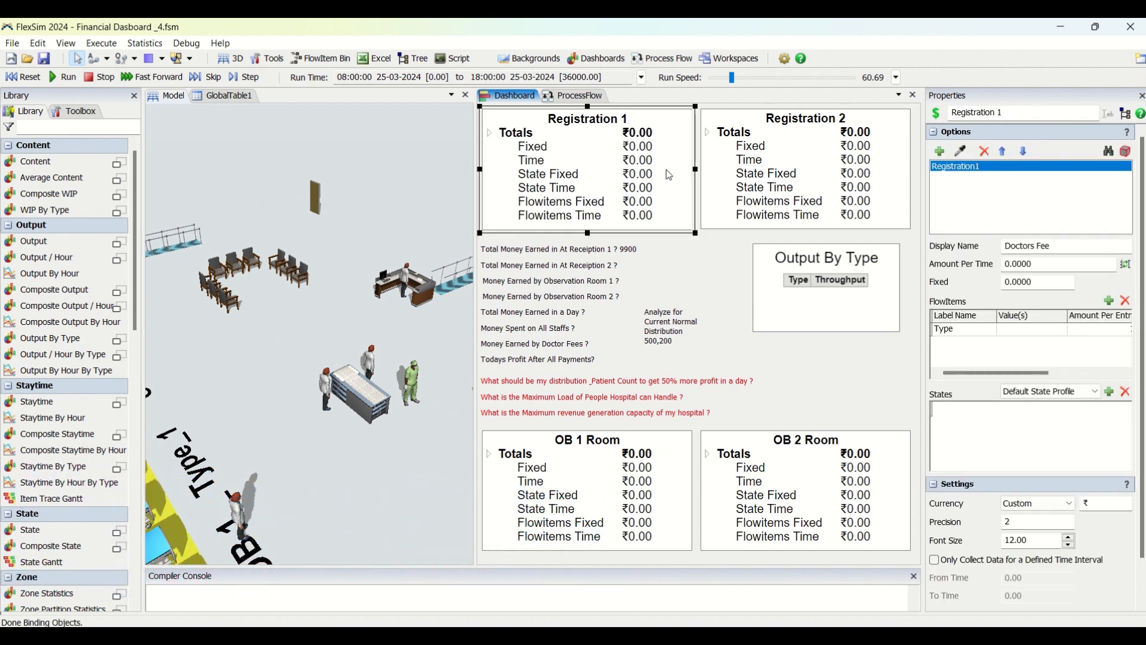
pyautogui.click(819, 148)
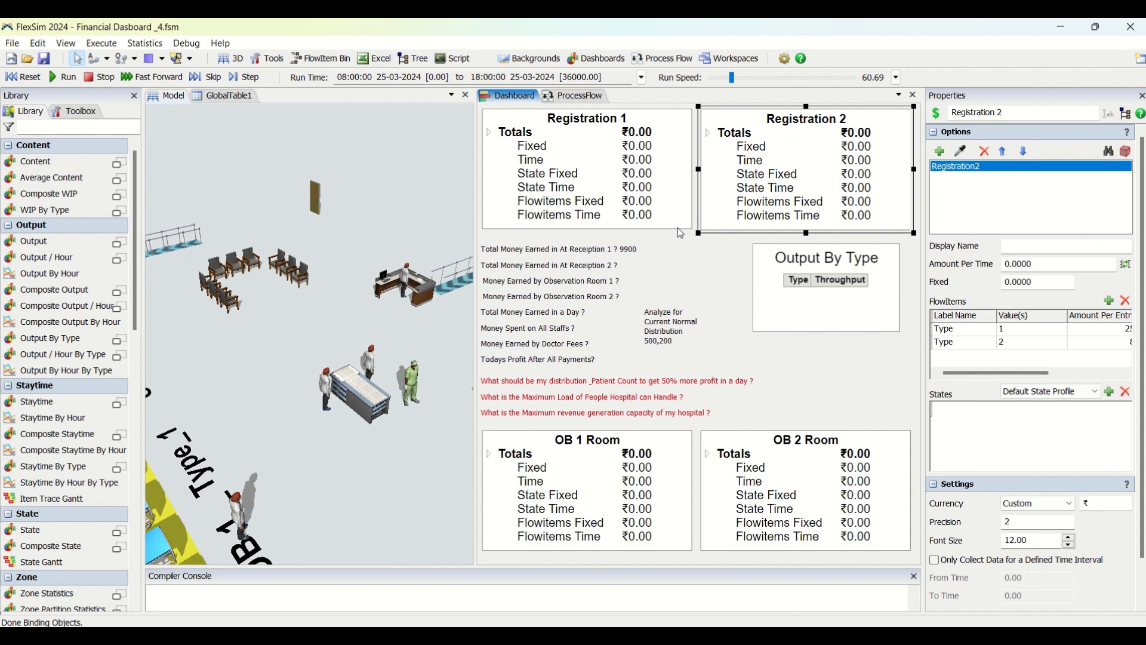
pyautogui.click(696, 269)
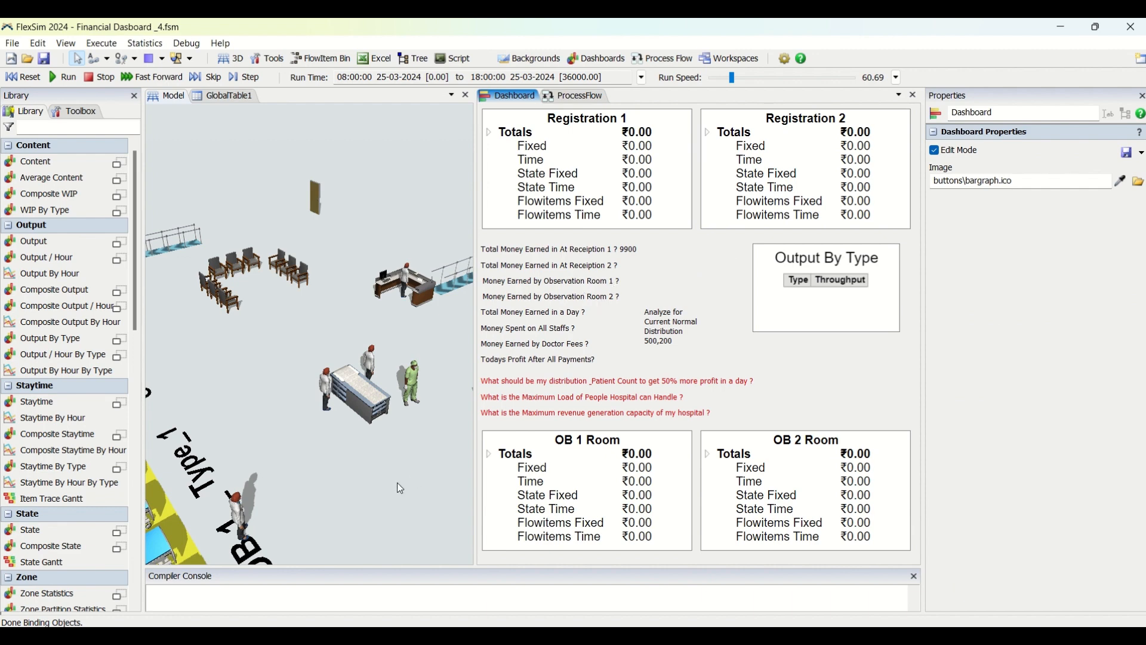
# Step: Bring the OB 1 and OB 2 bed areas into view and detach the Dashboard as a floating window over the process flow
pyautogui.moveTo(396, 482); pyautogui.dragTo(446, 419)
pyautogui.scroll(-1, 443, 413)
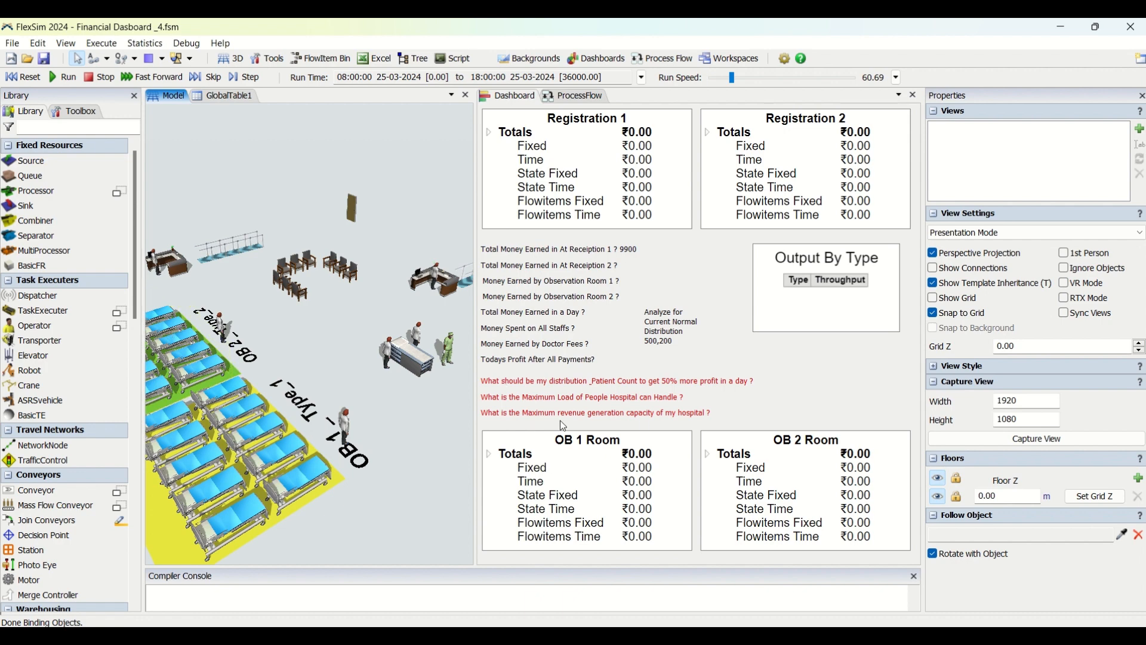
pyautogui.click(783, 415)
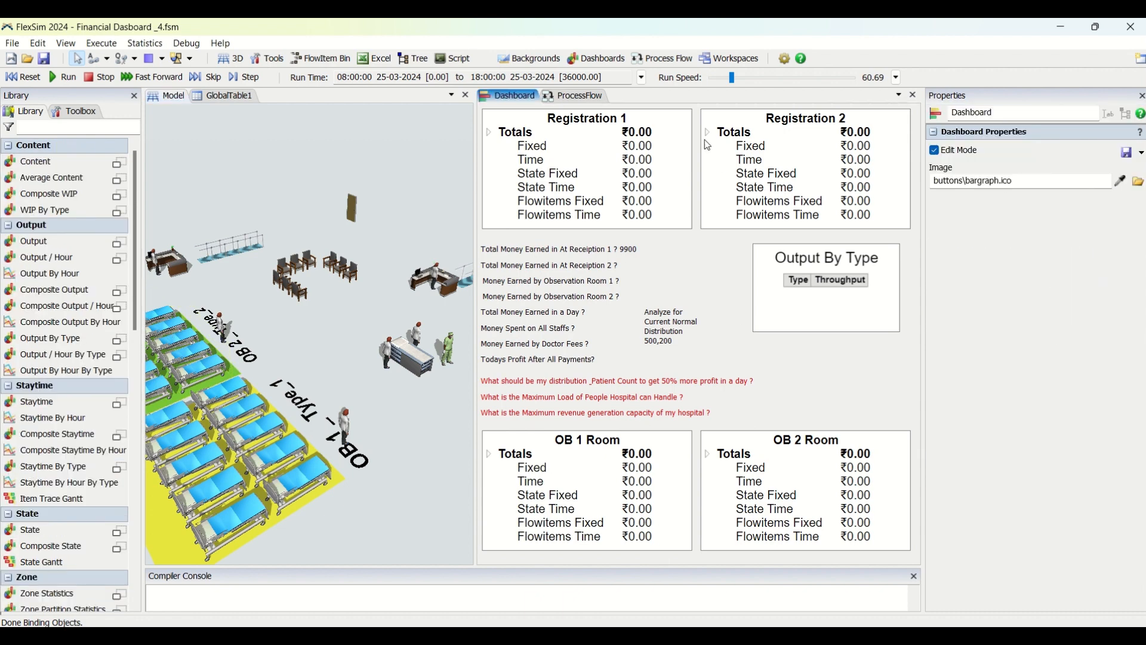
pyautogui.moveTo(536, 115); pyautogui.dragTo(570, 162)
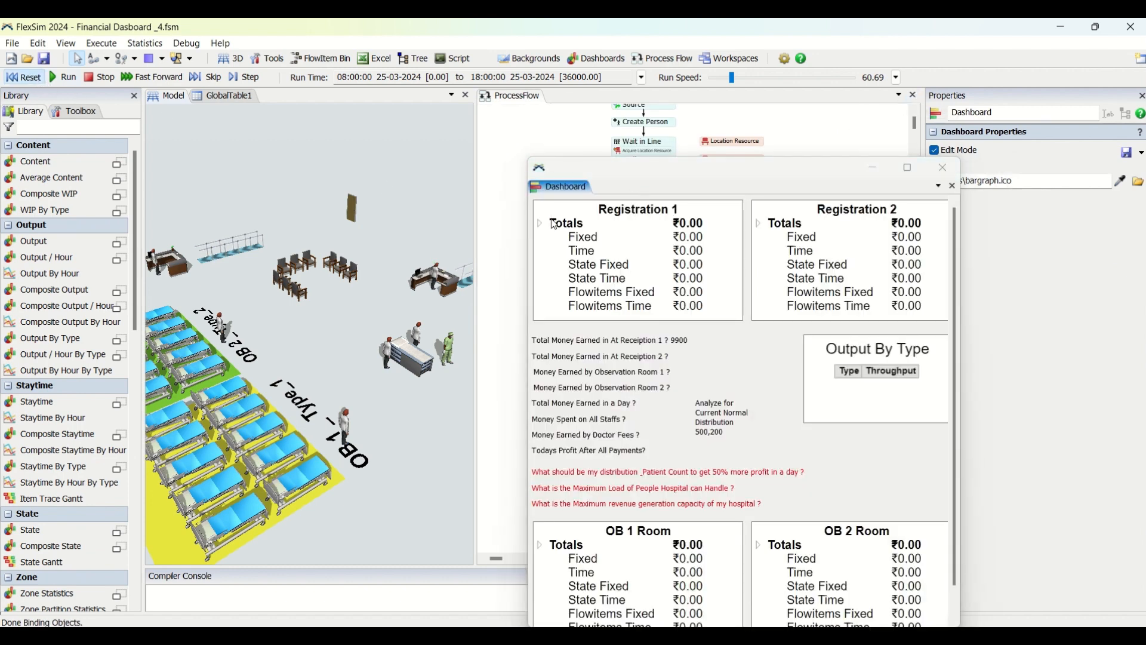
pyautogui.moveTo(639, 160); pyautogui.dragTo(663, 124)
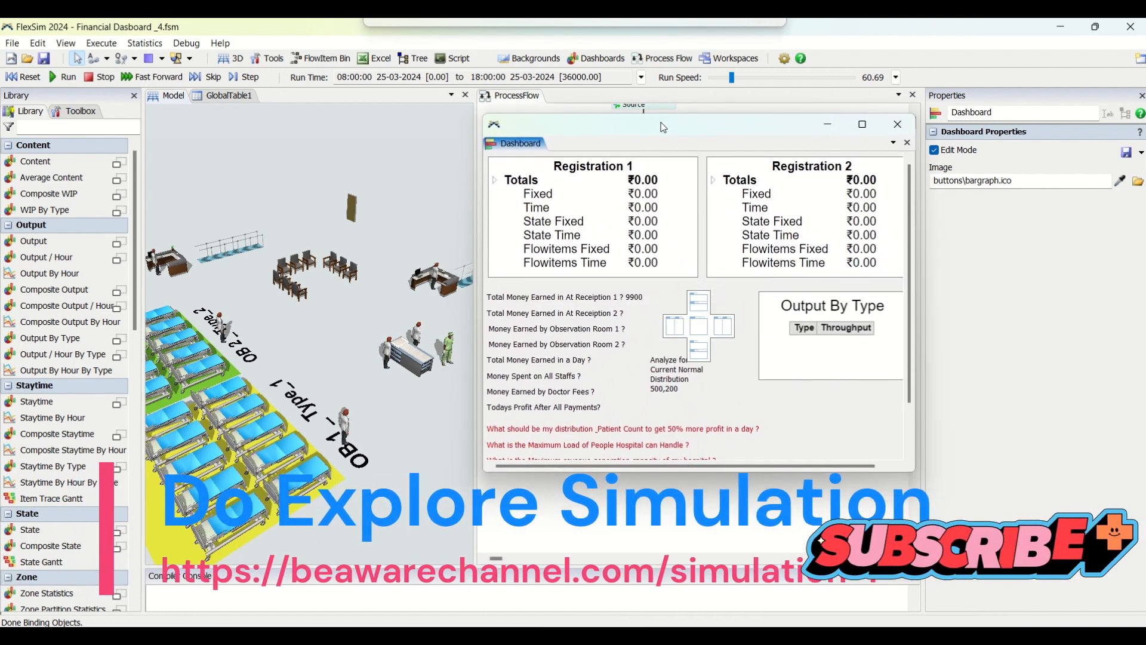
# Step: Run the simulation and raise its run speed step by step to Max
pyautogui.click(65, 78)
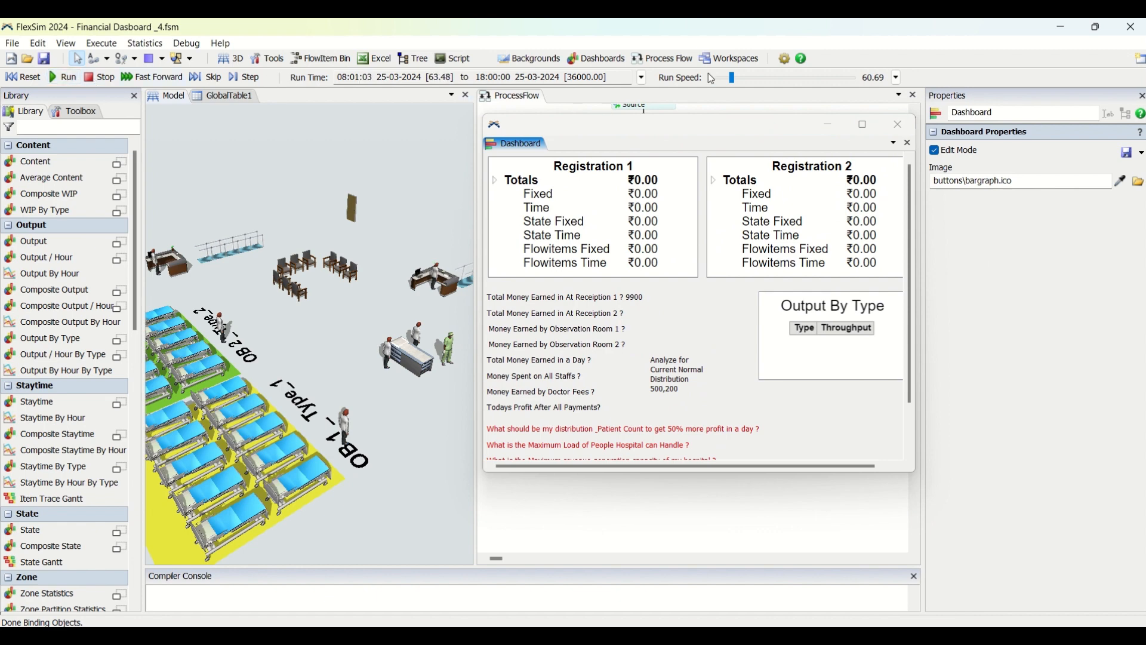
pyautogui.moveTo(736, 80); pyautogui.dragTo(789, 76)
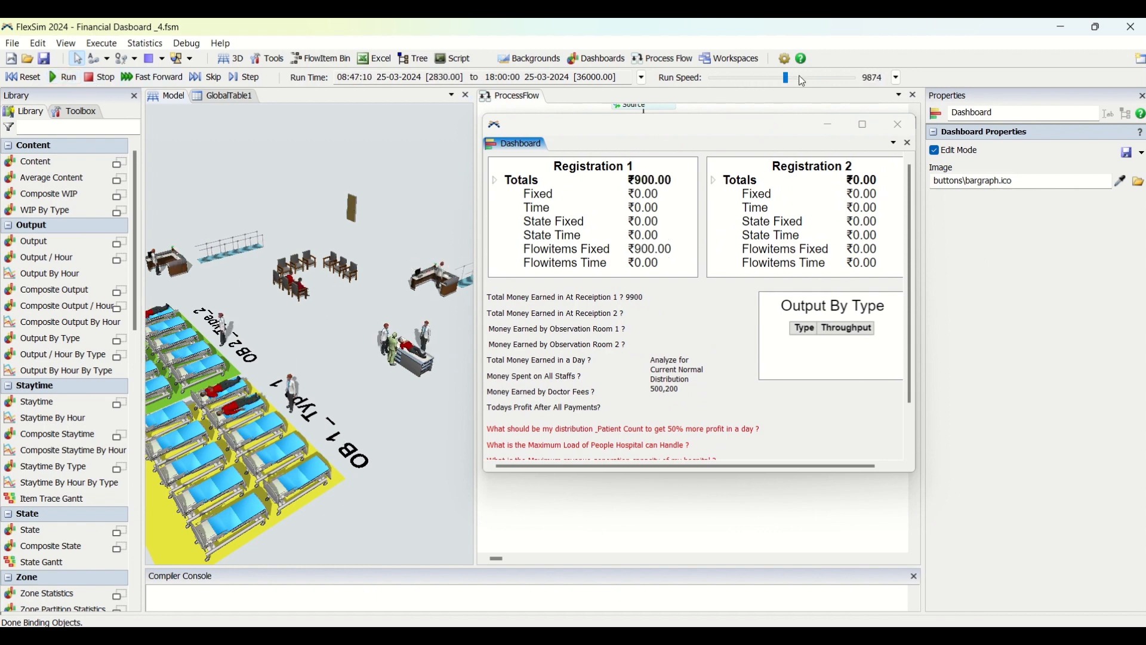
pyautogui.click(807, 80)
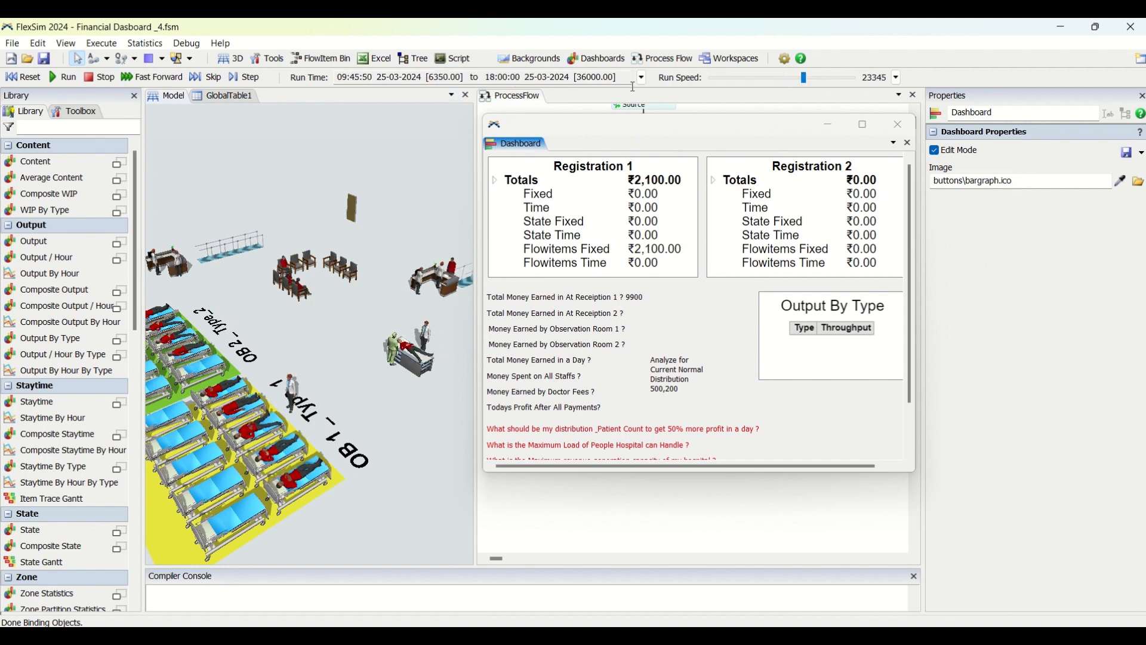
pyautogui.click(838, 79)
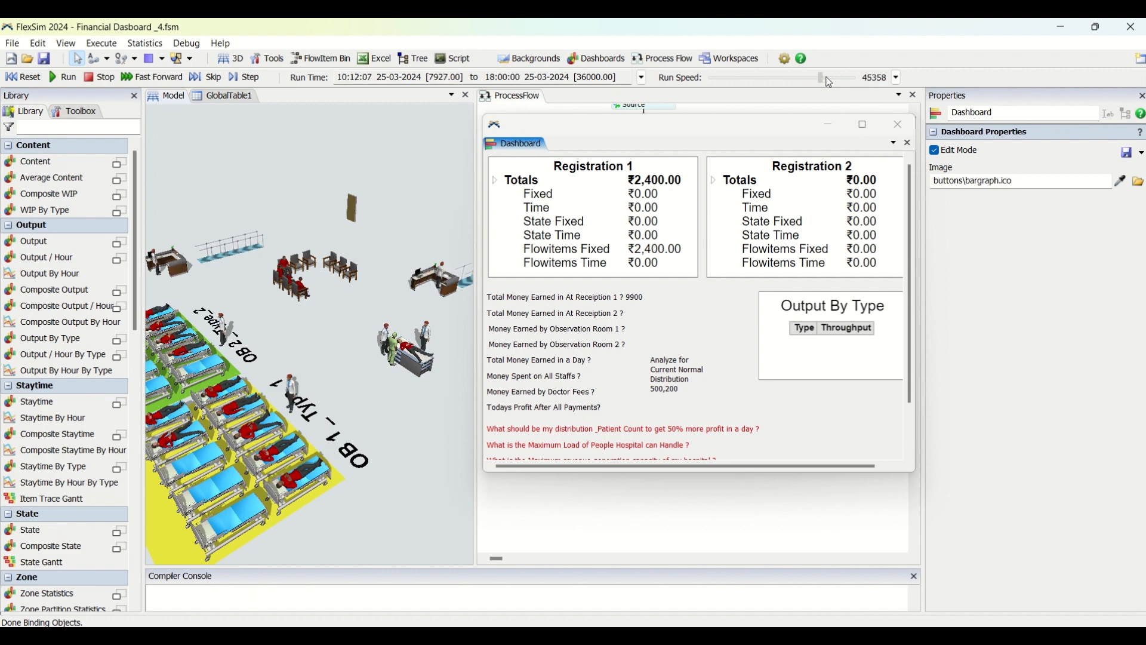
pyautogui.click(850, 80)
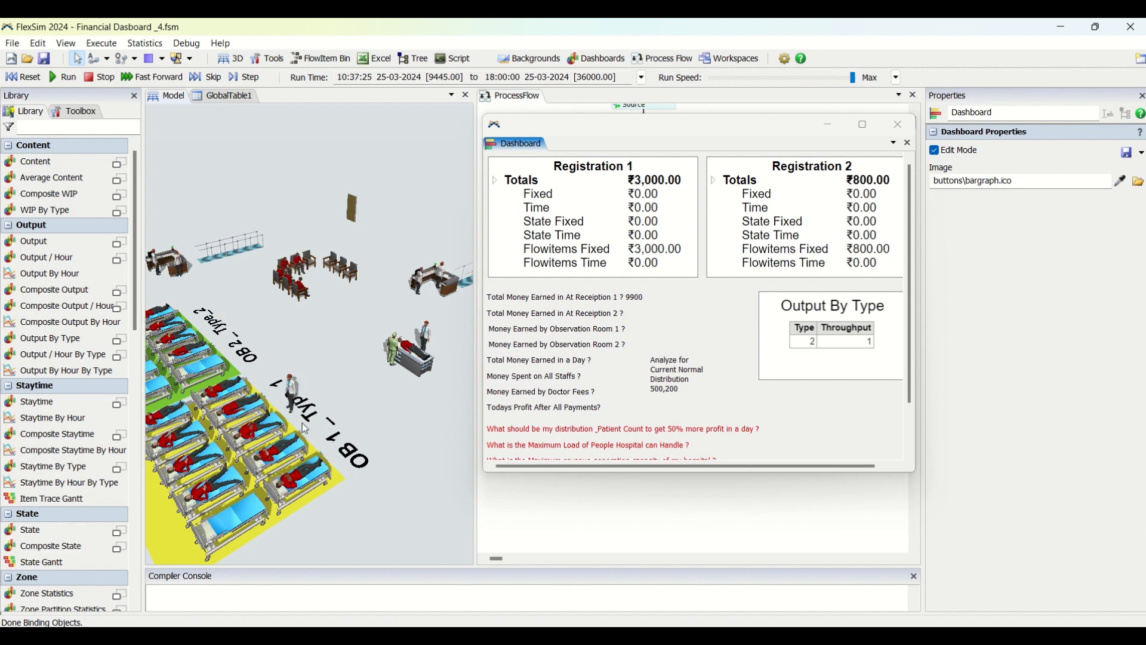
# Step: Widen the 3D model view and move the floating Dashboard window aside so that it no longer covers the model
pyautogui.click(367, 385)
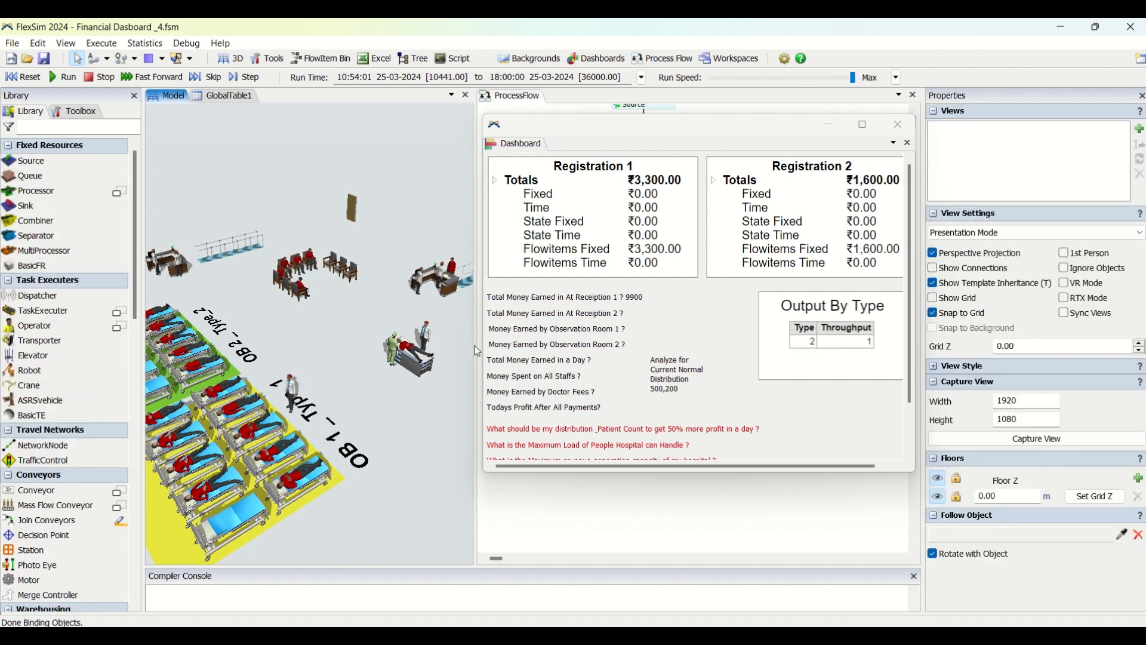
pyautogui.moveTo(474, 346); pyautogui.dragTo(477, 345)
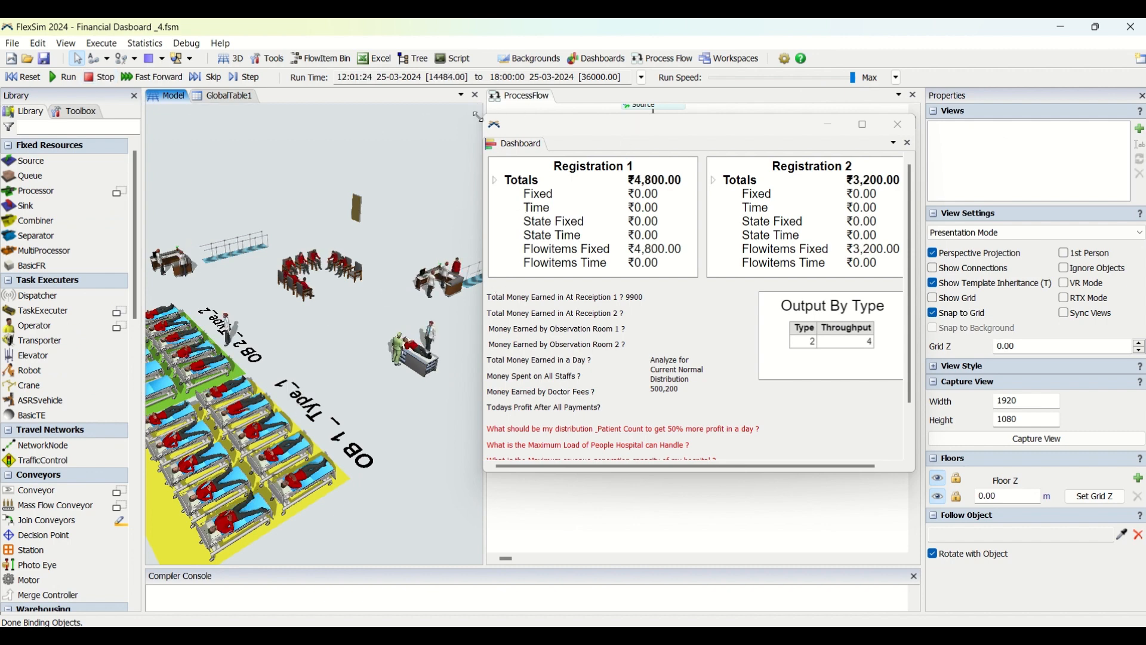
pyautogui.moveTo(484, 107); pyautogui.dragTo(730, 153)
pyautogui.click(618, 140)
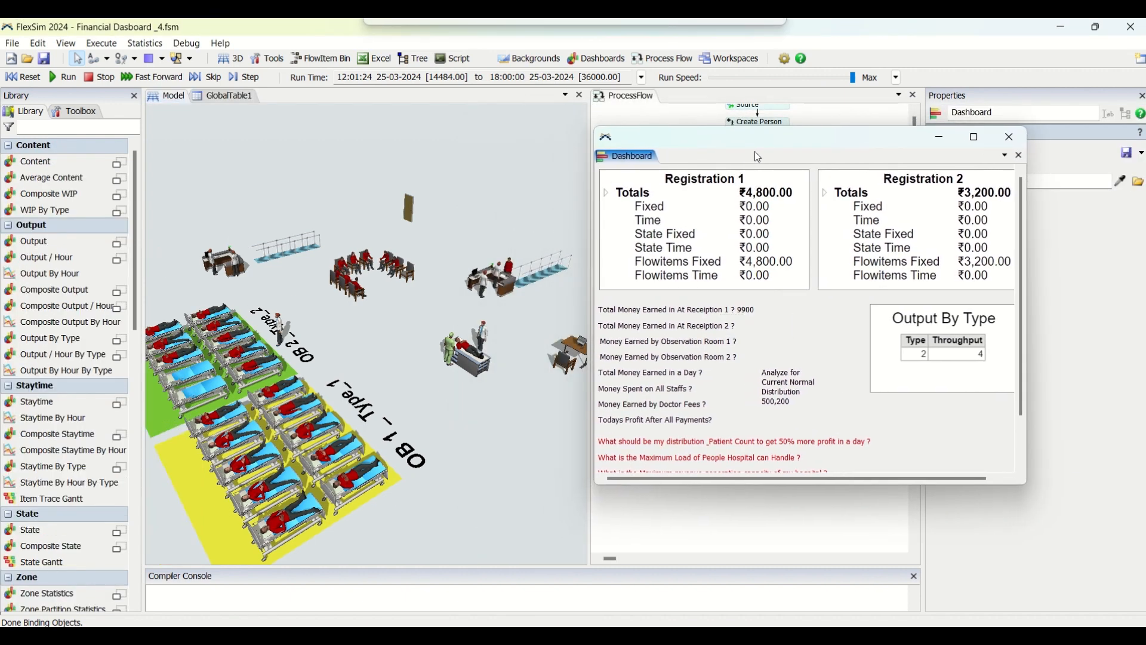
# Step: Examine patient occupancy at the OB 1 and OB 2 beds, waiting chairs, registration desks and treatment bed in the 3D model
pyautogui.click(512, 440)
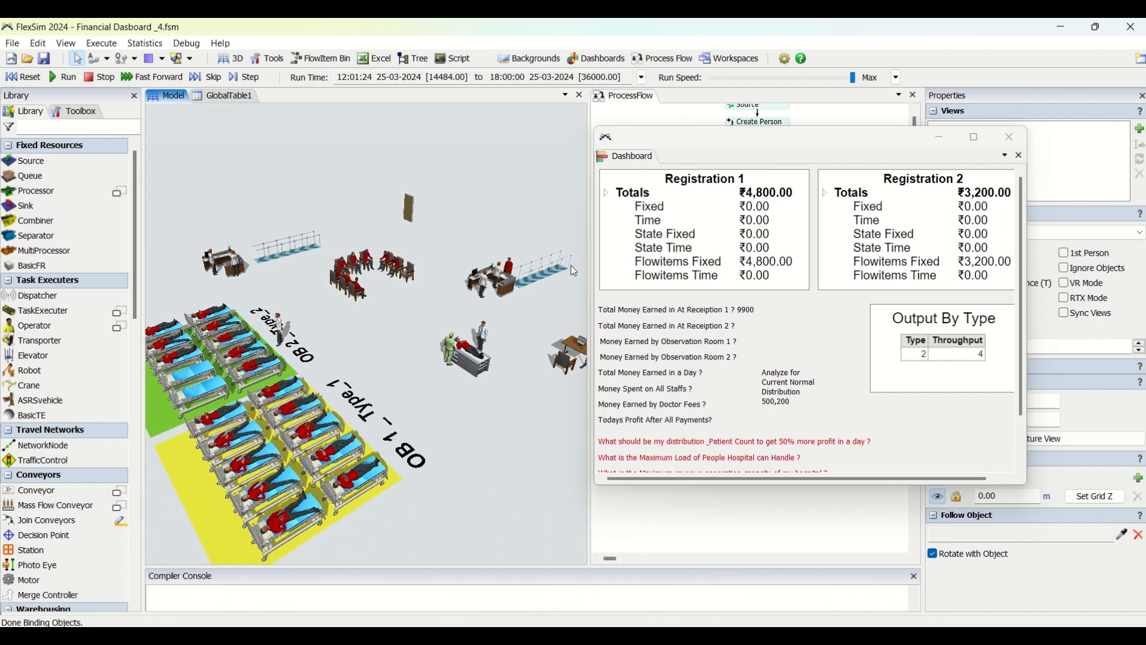
pyautogui.scroll(5, 444, 466)
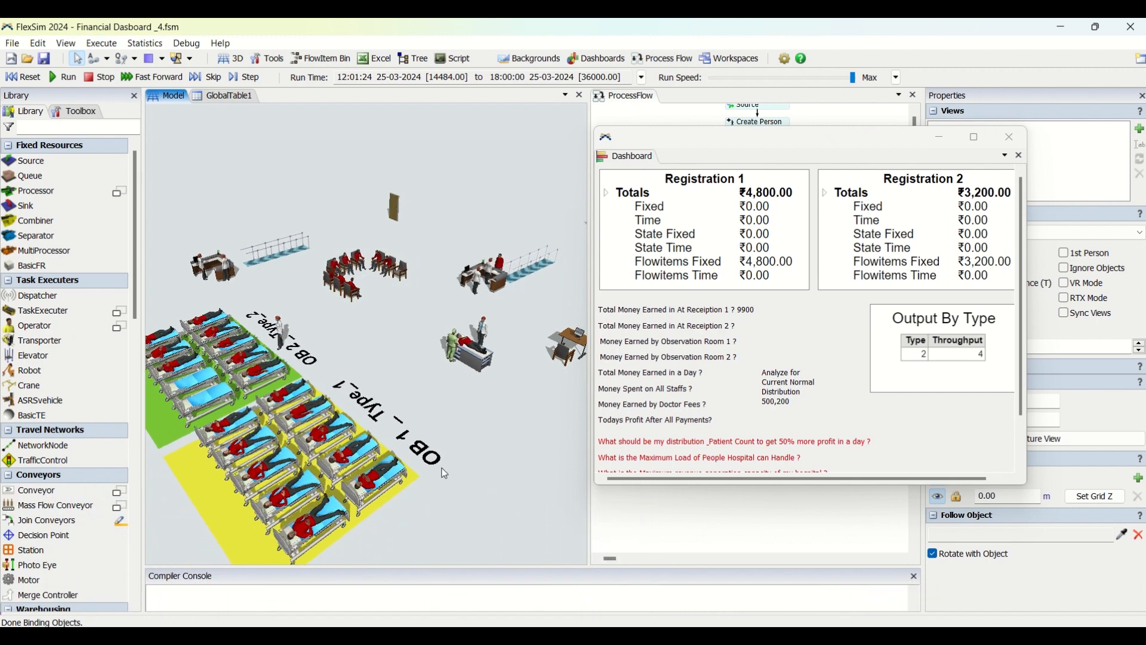
pyautogui.moveTo(468, 408); pyautogui.dragTo(459, 406, button='right')
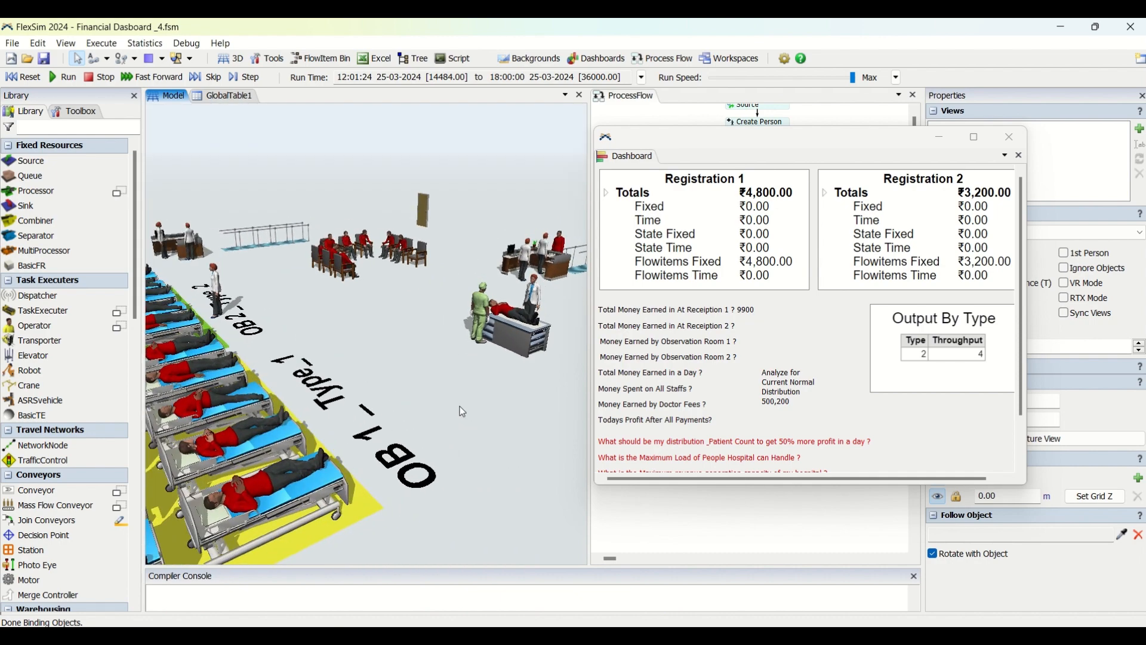
pyautogui.moveTo(455, 422); pyautogui.dragTo(368, 481)
pyautogui.scroll(-2, 490, 362)
pyautogui.scroll(5, 494, 367)
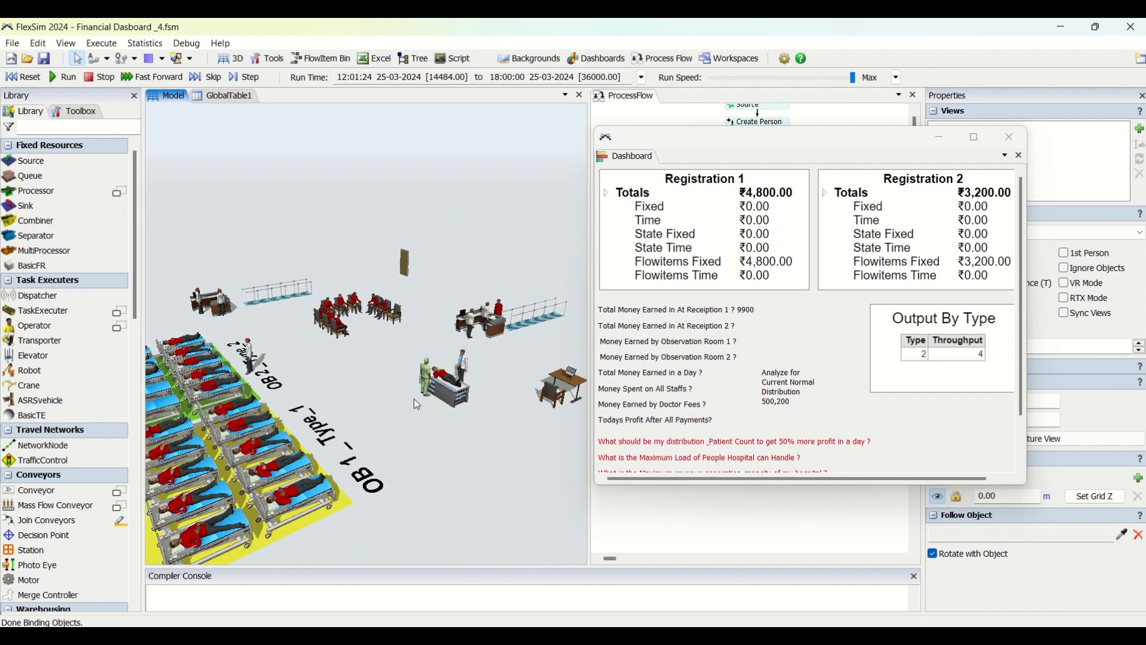
pyautogui.moveTo(497, 450); pyautogui.dragTo(327, 415)
pyautogui.scroll(-2, 327, 414)
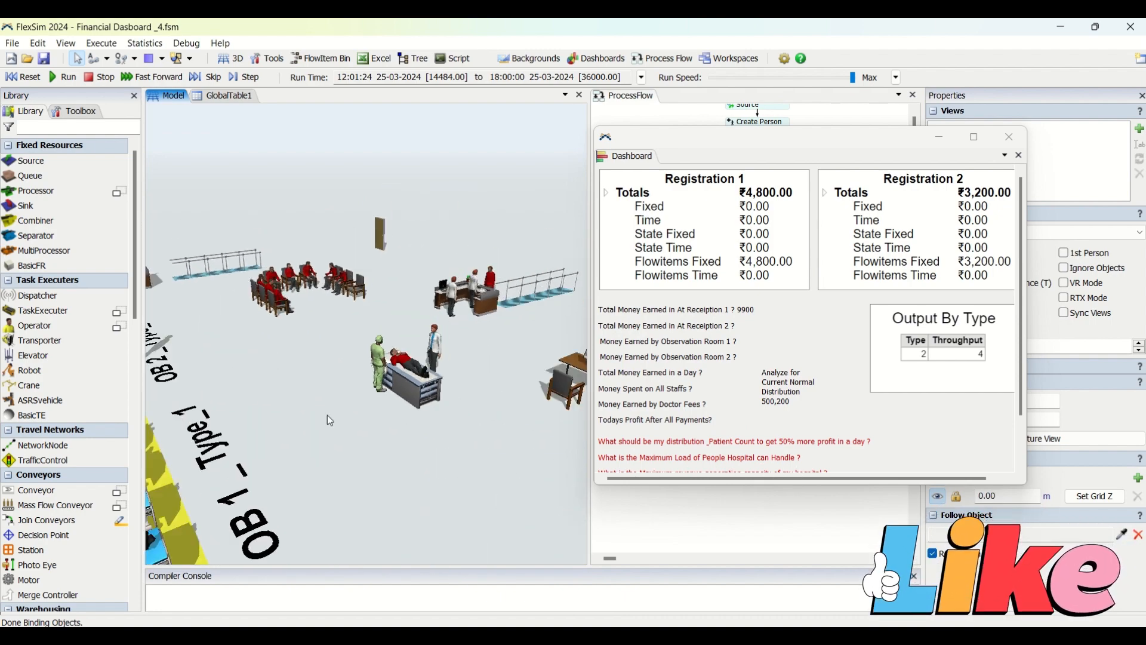
pyautogui.moveTo(471, 401); pyautogui.dragTo(467, 425, button='right')
pyautogui.scroll(4, 478, 409)
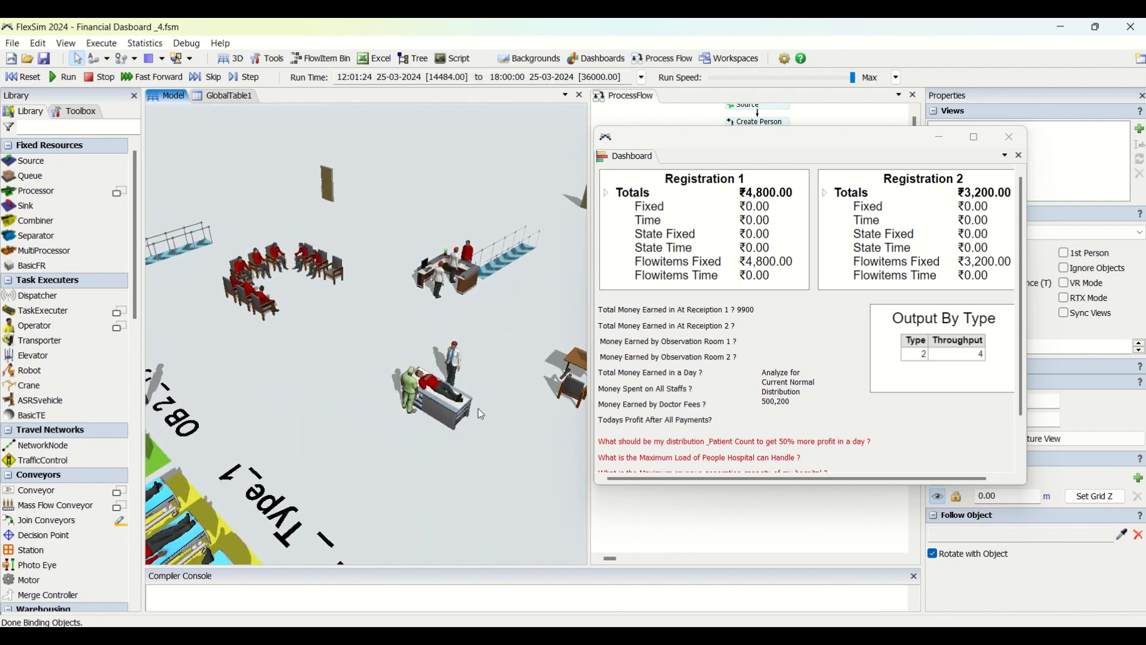
pyautogui.scroll(-1, 489, 428)
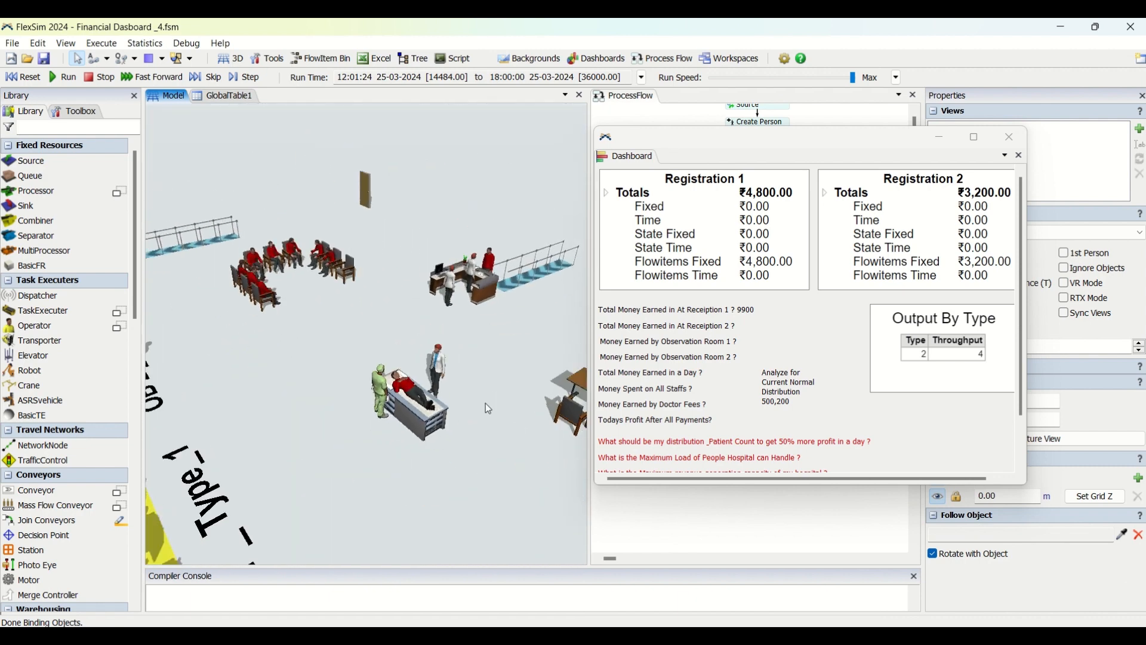
pyautogui.moveTo(486, 403)
pyautogui.mouseDown()
pyautogui.moveTo(428, 388)
pyautogui.moveTo(471, 399)
pyautogui.mouseUp()
pyautogui.scroll(-1, 426, 388)
pyautogui.scroll(1, 427, 387)
pyautogui.scroll(2, 427, 392)
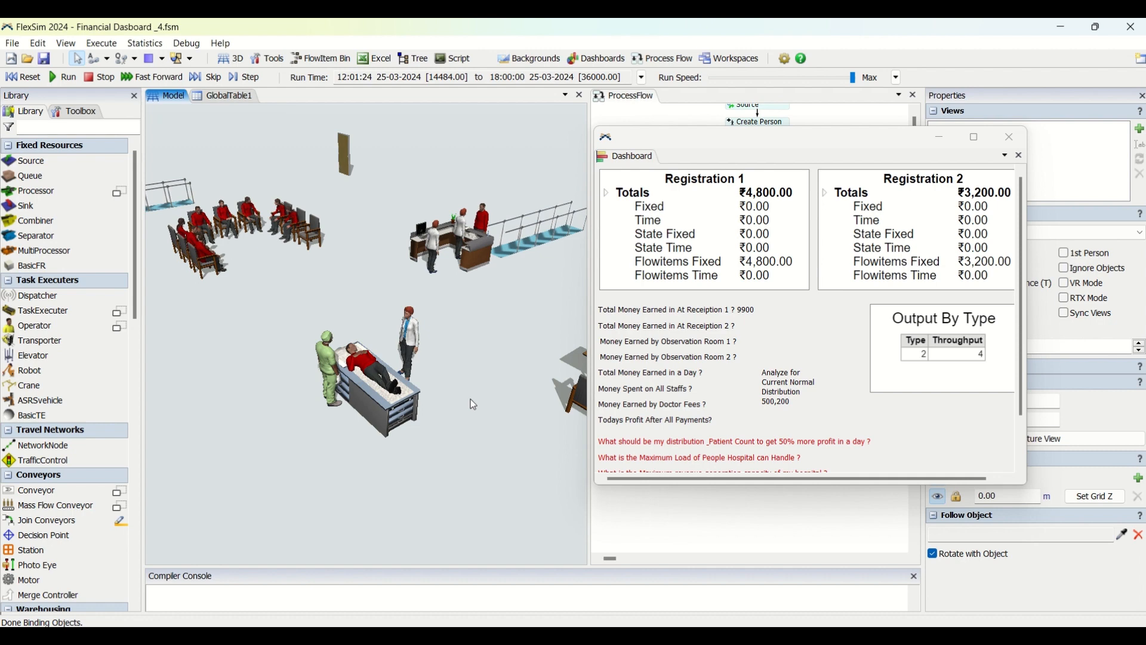
pyautogui.scroll(-3, 471, 399)
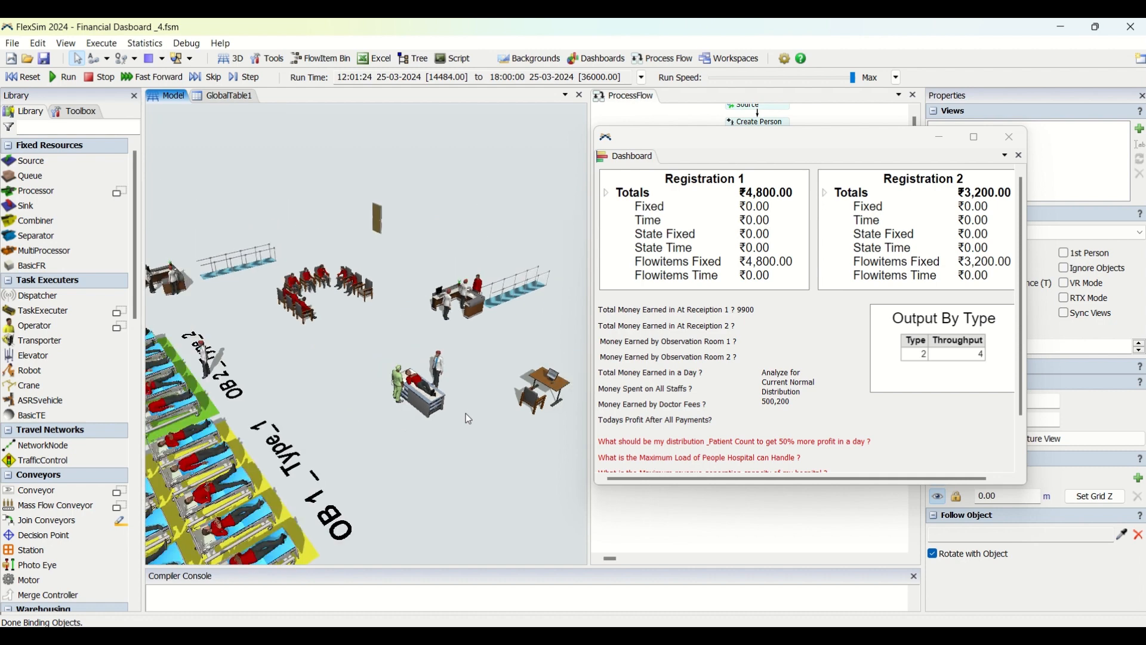
pyautogui.moveTo(375, 454); pyautogui.dragTo(498, 347)
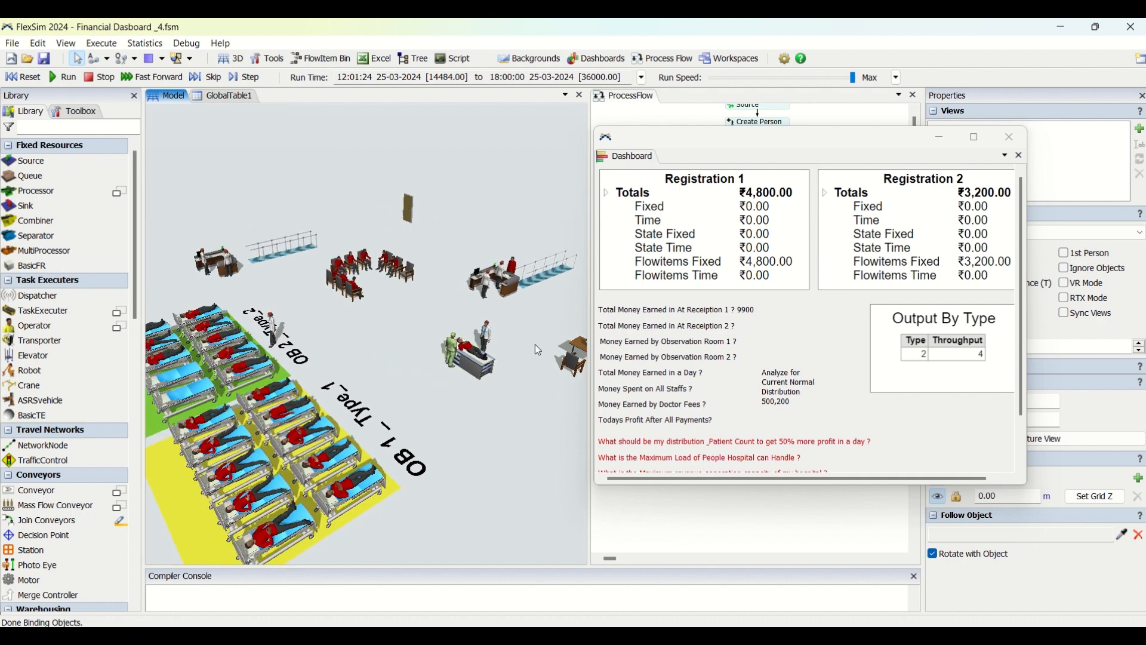
# Step: Examine the registration queues, treatment bed and OB 1 and OB 2 beds in the 3D model until the simulation run ends
pyautogui.scroll(3, 518, 361)
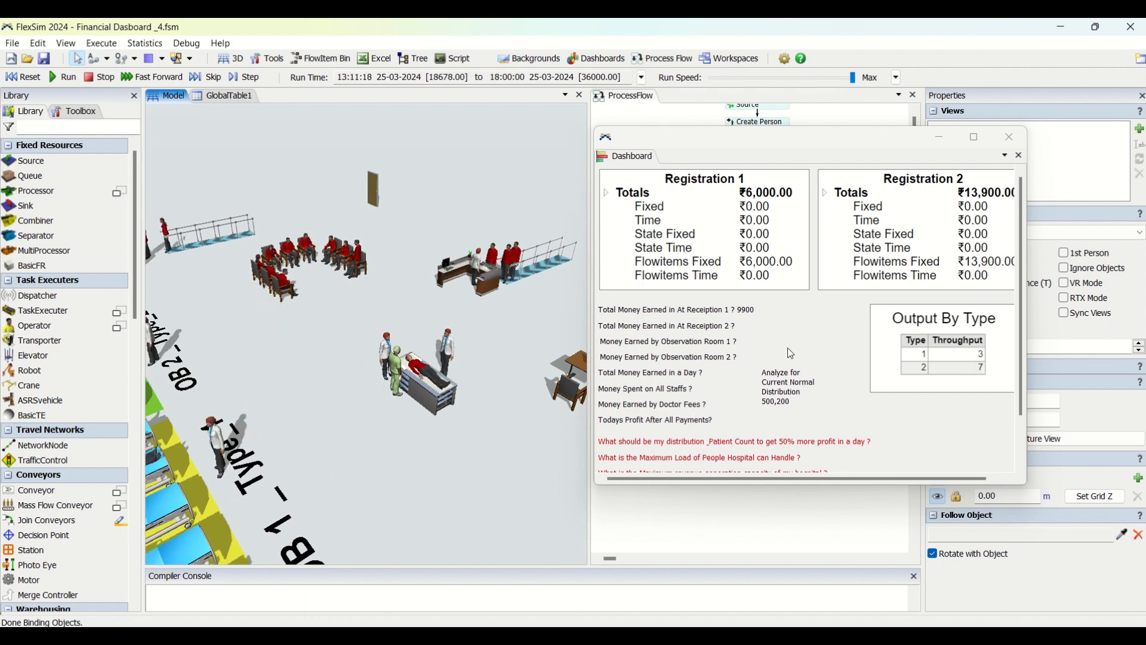
pyautogui.click(777, 411)
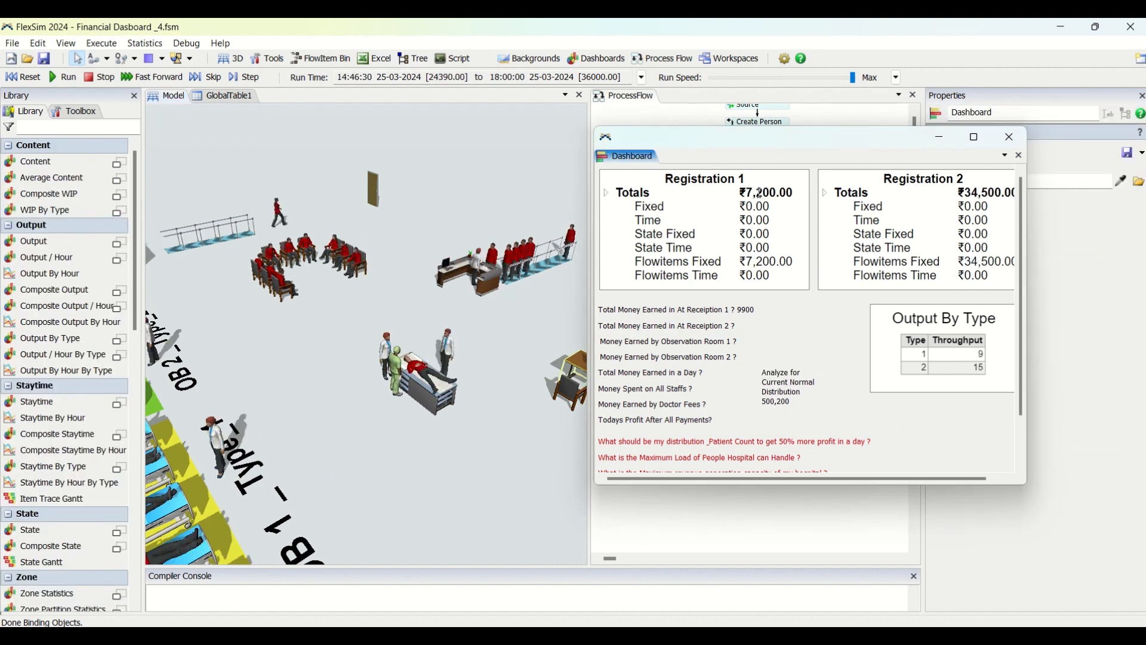
pyautogui.click(434, 210)
pyautogui.scroll(-3, 483, 192)
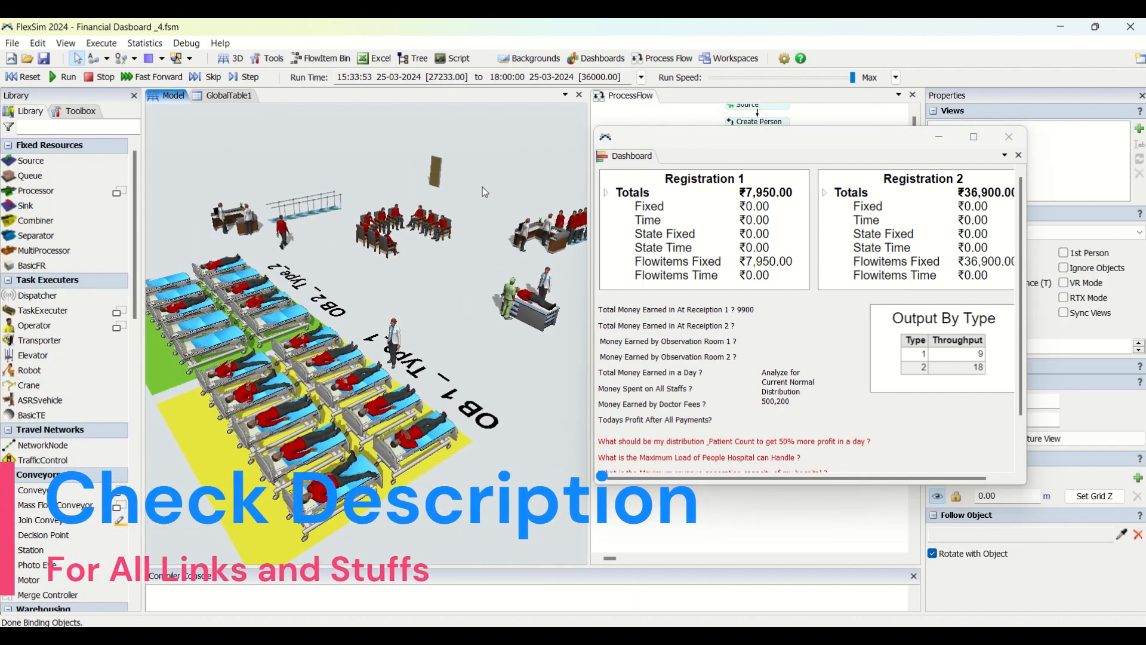
pyautogui.moveTo(482, 187); pyautogui.dragTo(474, 184)
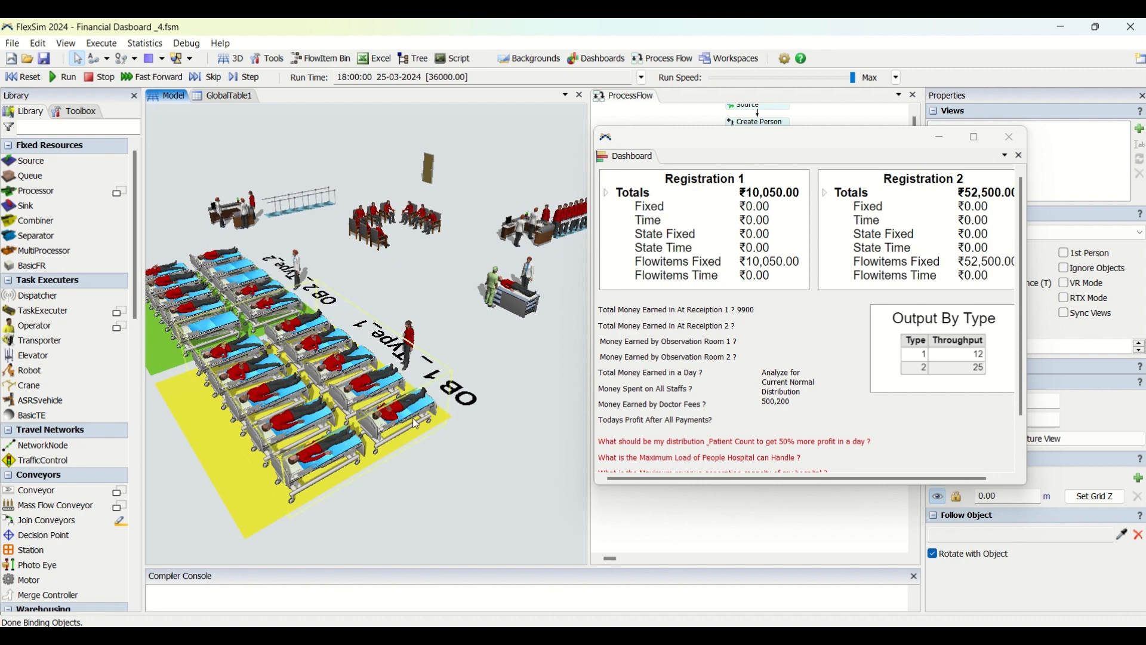
# Step: Read the day's total earnings in the Registration 1 financial chart on the Dashboard
pyautogui.click(786, 309)
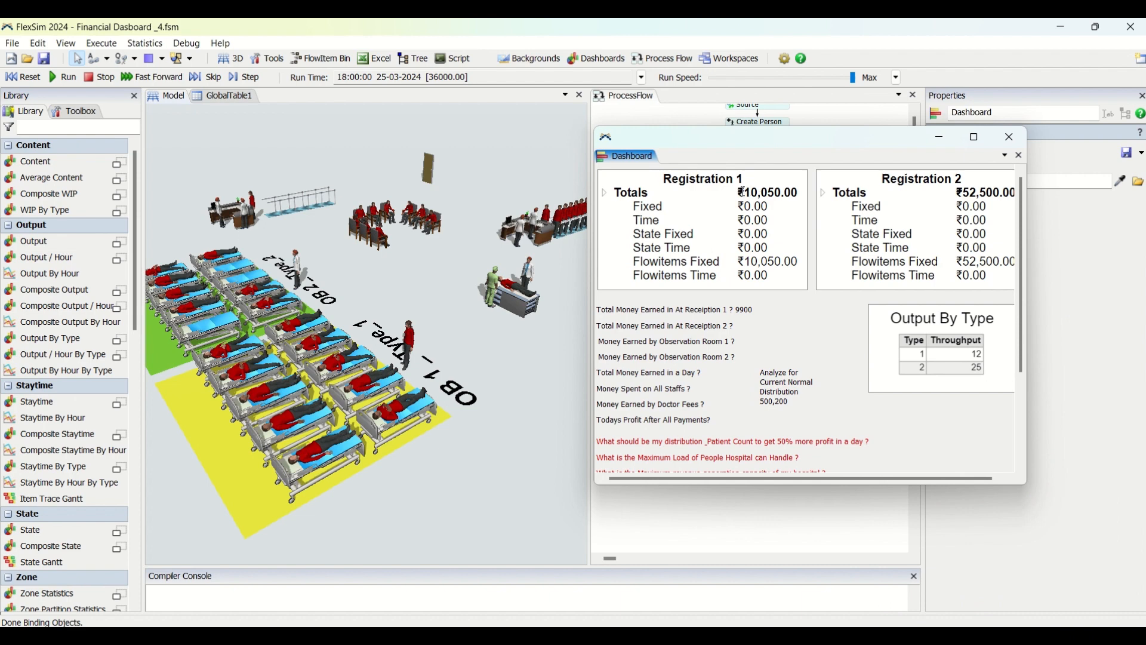
pyautogui.moveTo(747, 193); pyautogui.dragTo(788, 193)
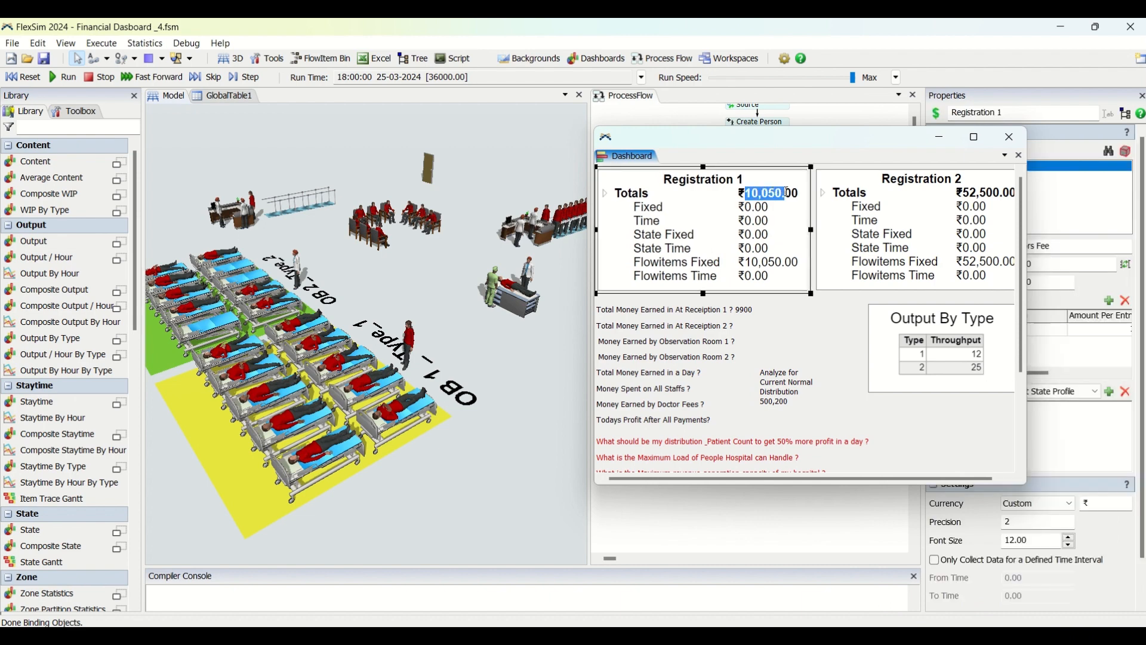
pyautogui.click(860, 352)
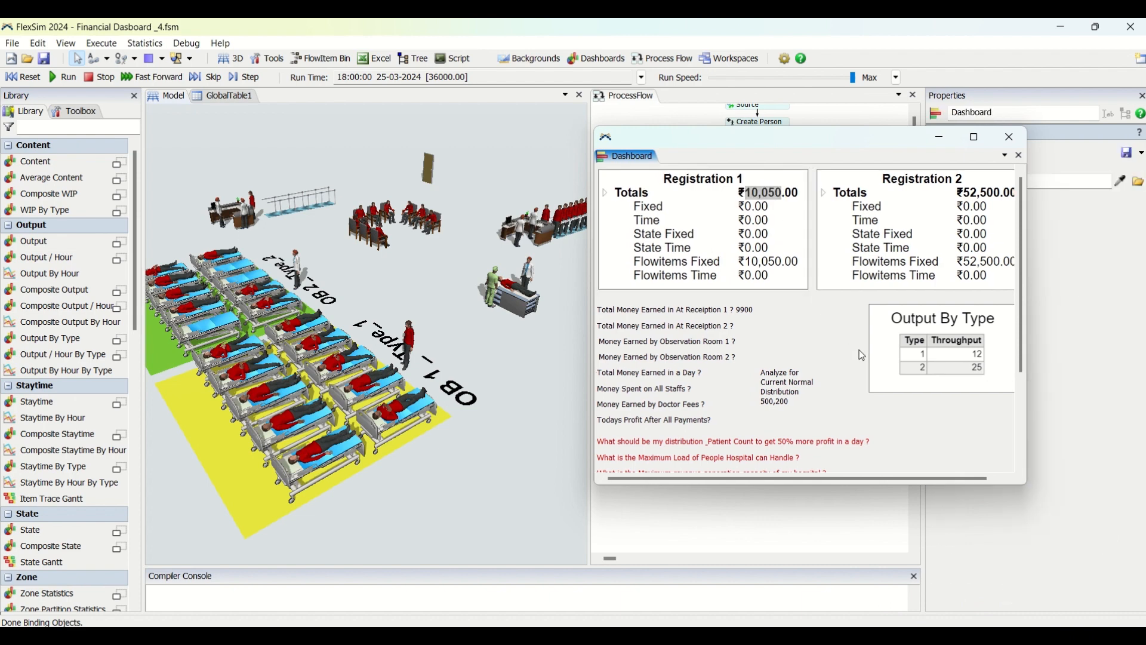
pyautogui.click(787, 261)
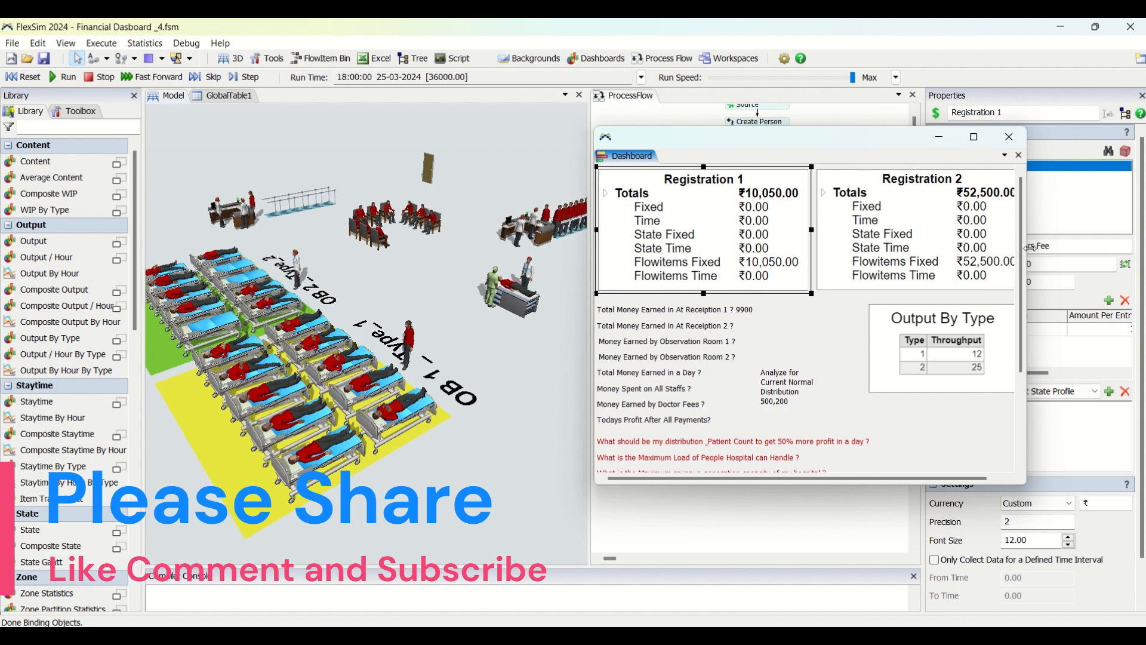
# Step: Widen the floating Dashboard window to show the whole Registration 2 chart and highlight its total earnings
pyautogui.moveTo(1026, 249); pyautogui.dragTo(1059, 250)
pyautogui.click(968, 192)
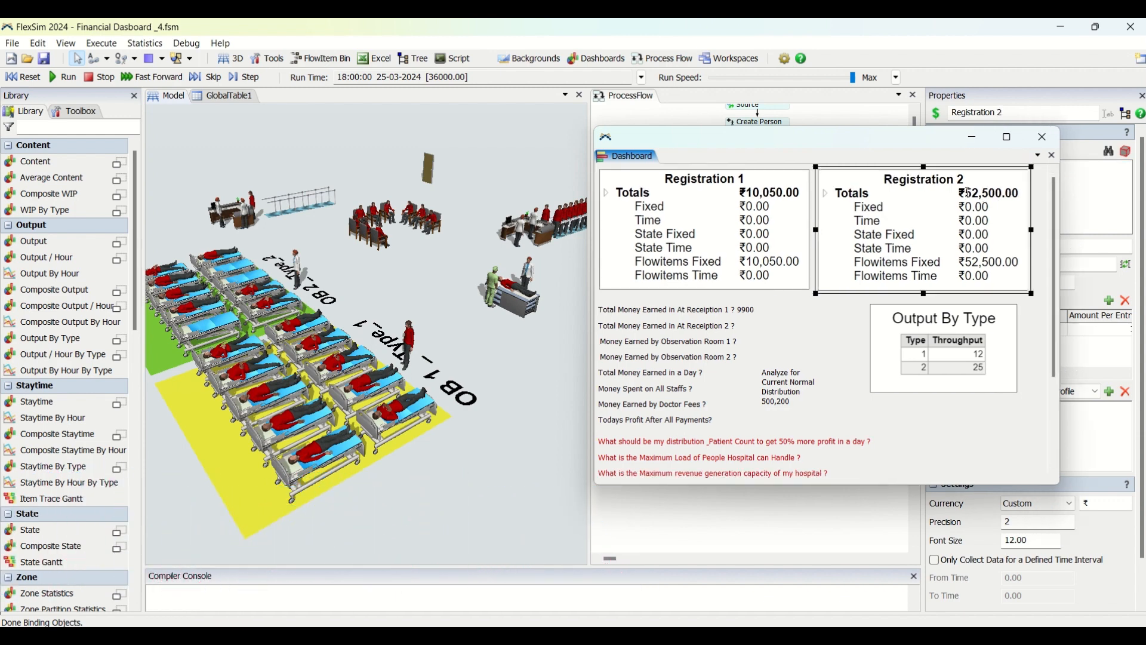
pyautogui.moveTo(968, 192); pyautogui.dragTo(1002, 194)
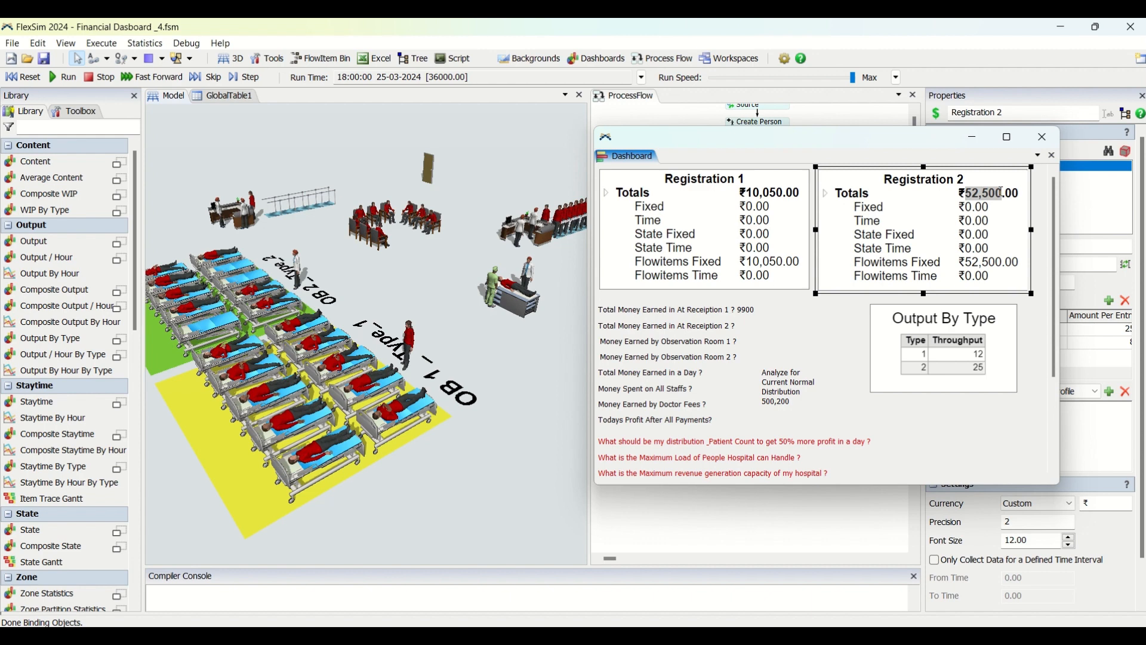
pyautogui.click(1040, 196)
pyautogui.click(972, 197)
pyautogui.moveTo(983, 193); pyautogui.dragTo(1005, 193)
pyautogui.click(843, 323)
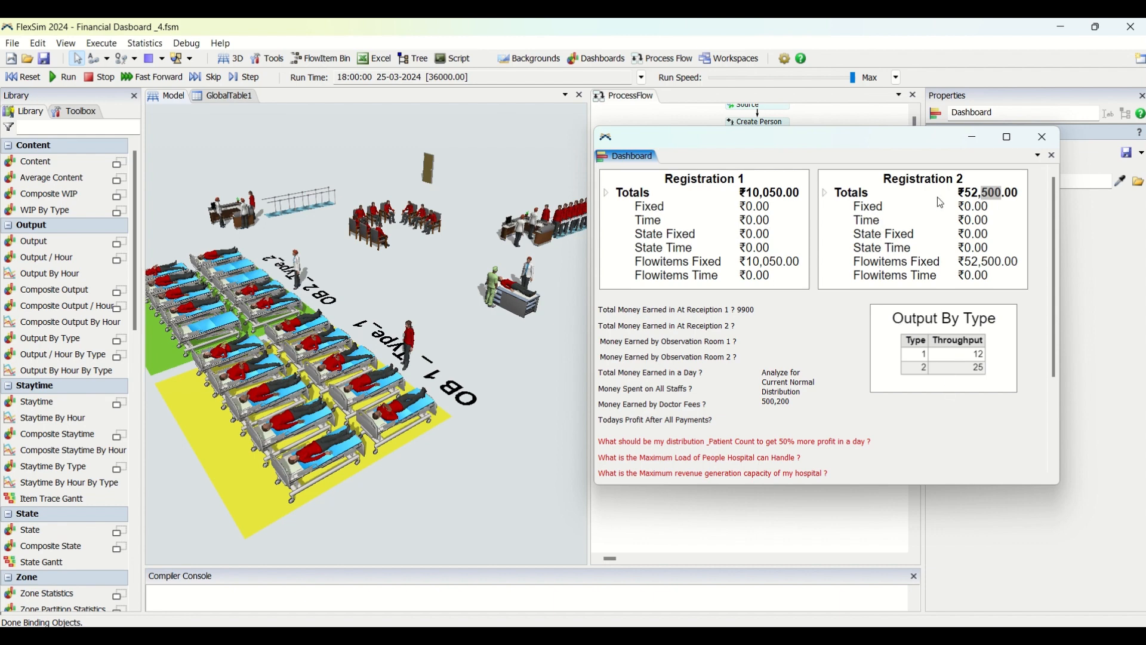
# Step: Review the Registration 2 total again against the Dashboard's questions on daily earnings, profit and patient capacity
pyautogui.click(953, 201)
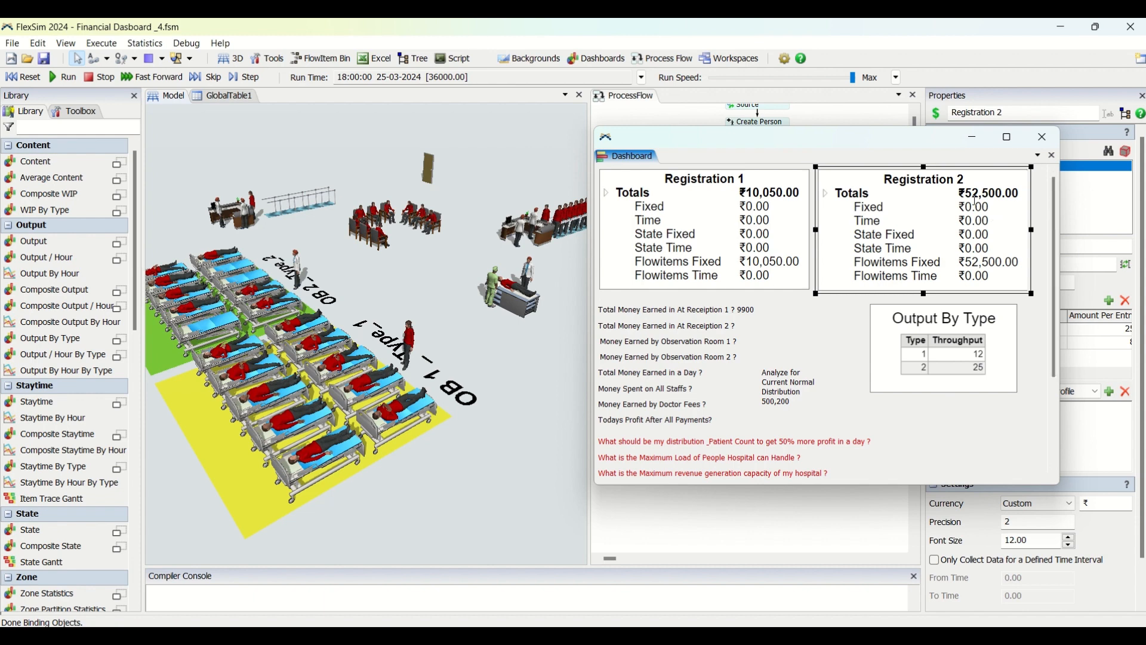
pyautogui.moveTo(965, 191); pyautogui.dragTo(1004, 193)
pyautogui.click(831, 345)
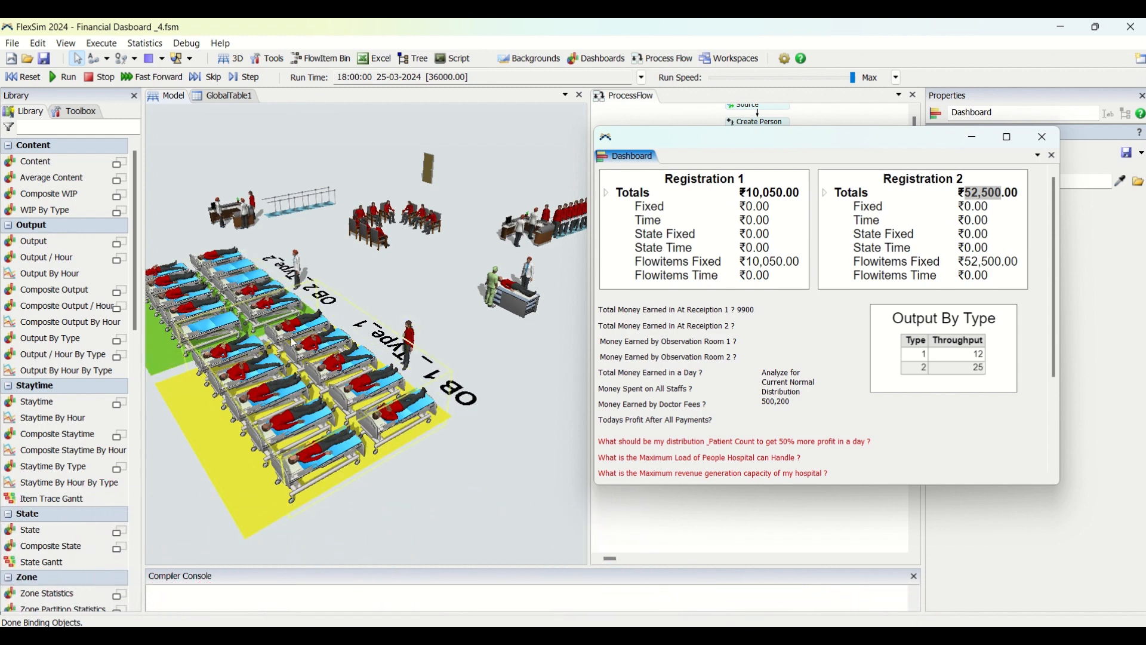
pyautogui.click(973, 202)
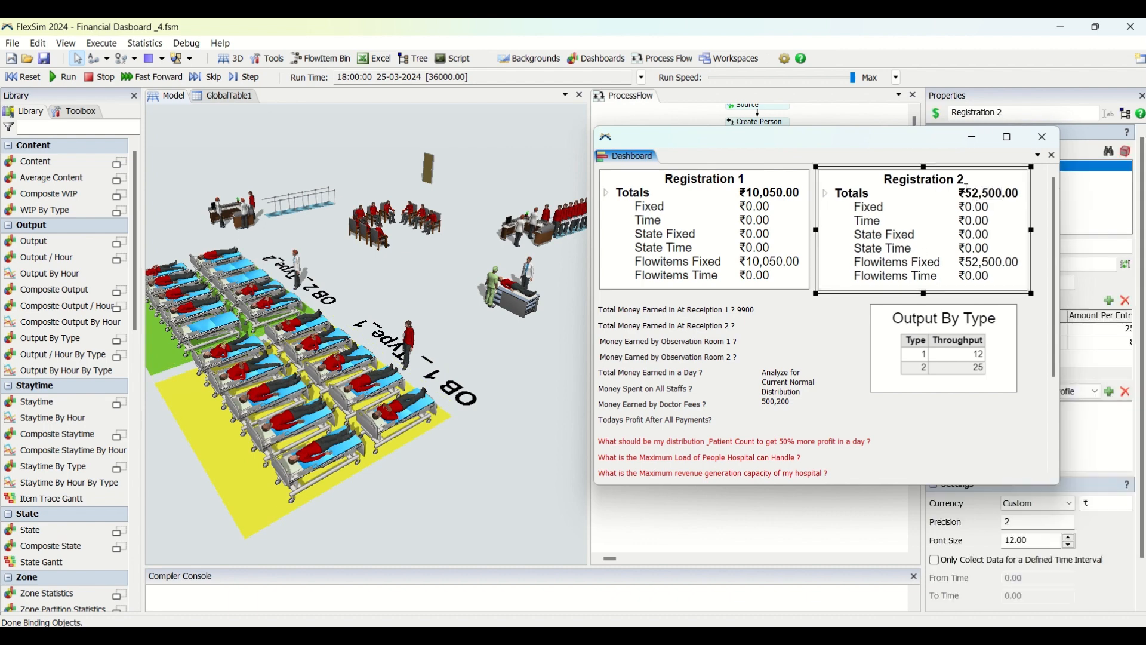
pyautogui.moveTo(968, 188); pyautogui.dragTo(1006, 192)
pyautogui.moveTo(965, 192); pyautogui.dragTo(1003, 192)
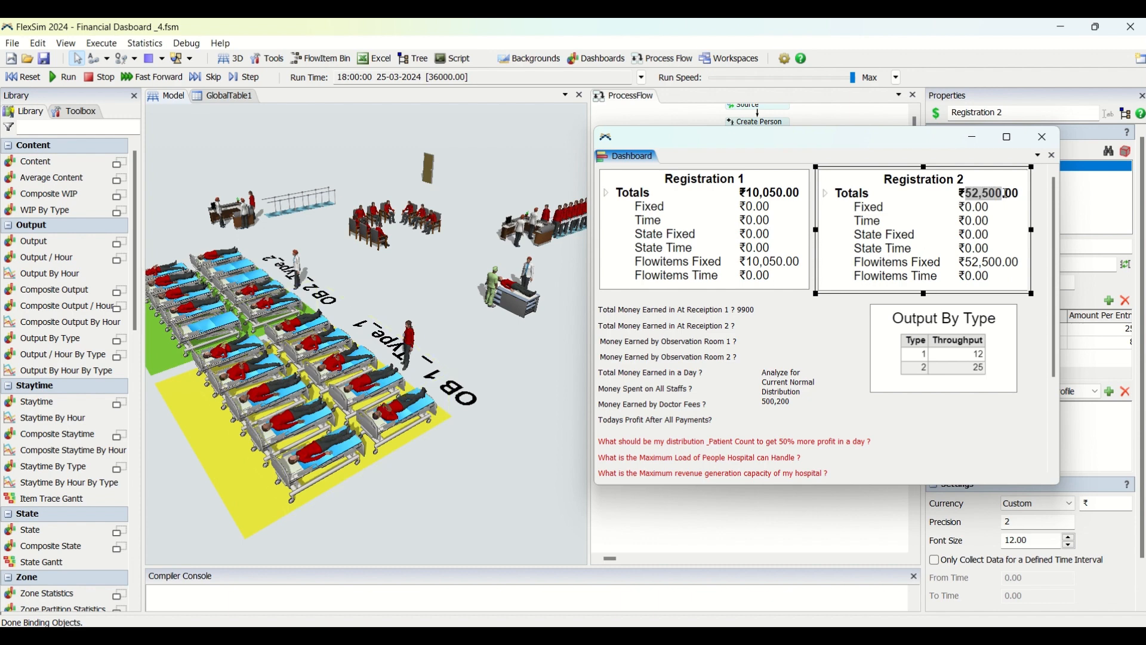